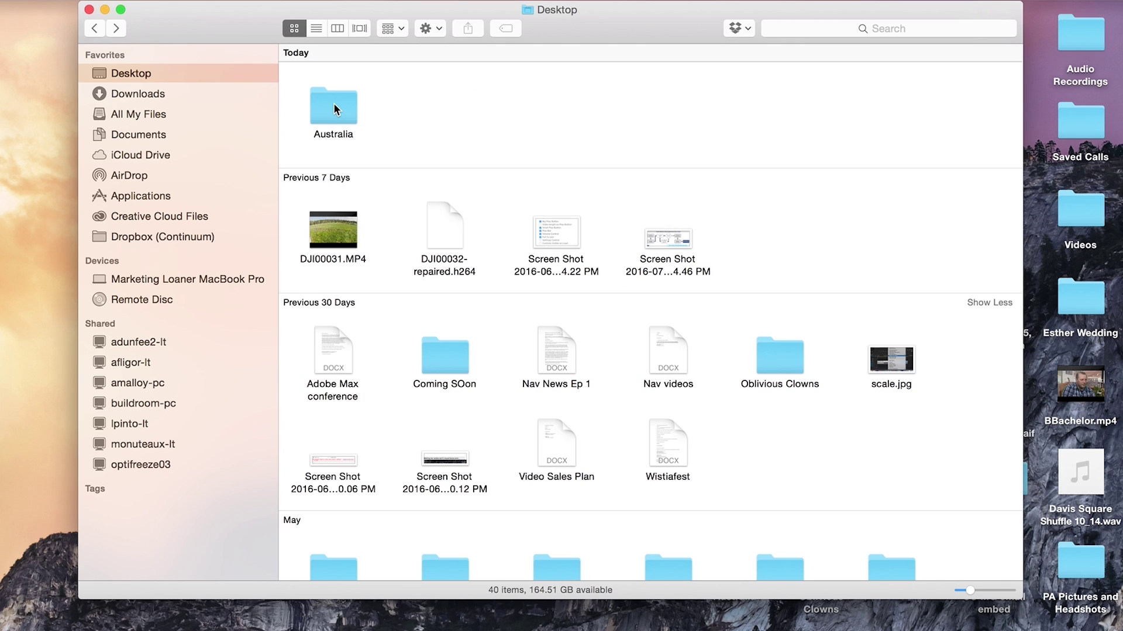
Open the Australia folder on the Desktop to reveal its Media and Audio subfolders
double_click(344, 110)
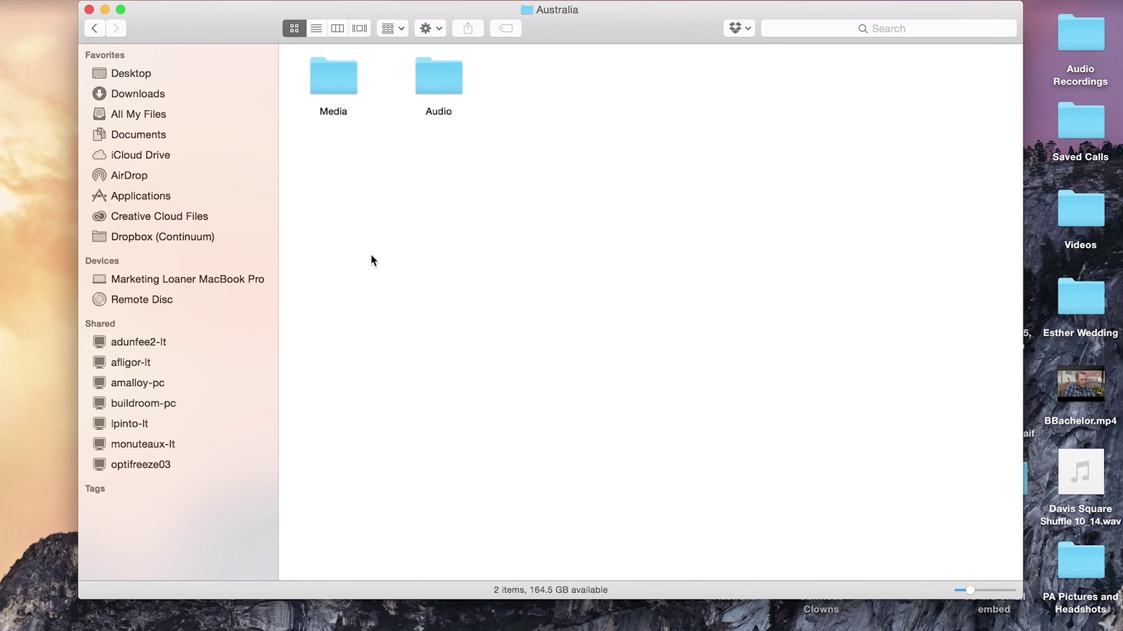
key("super+bracketleft")
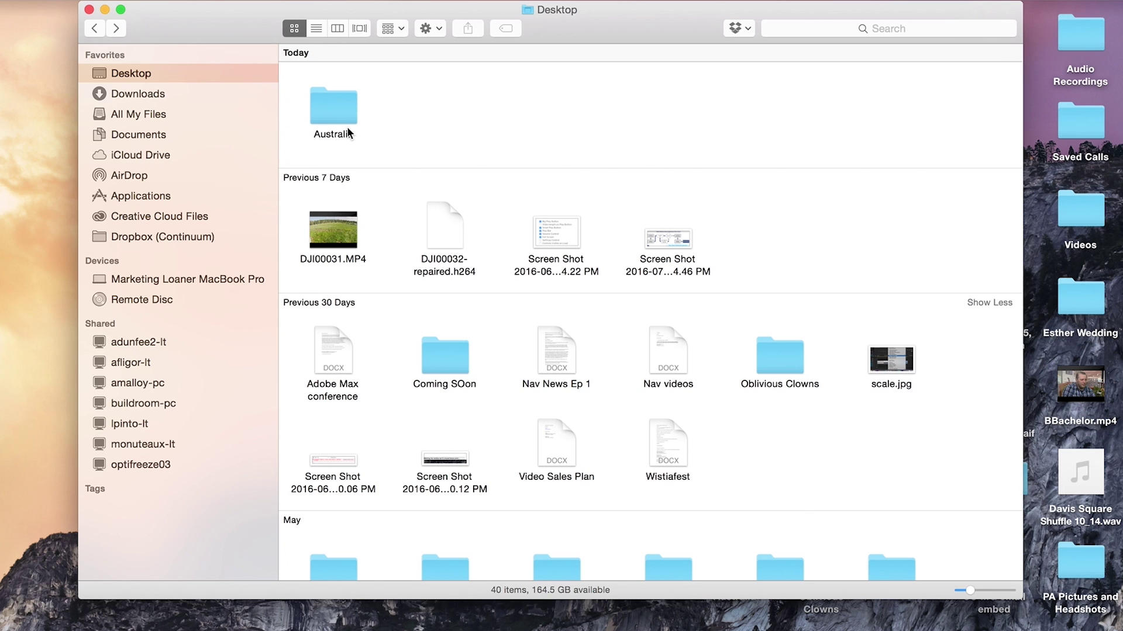
double_click(334, 103)
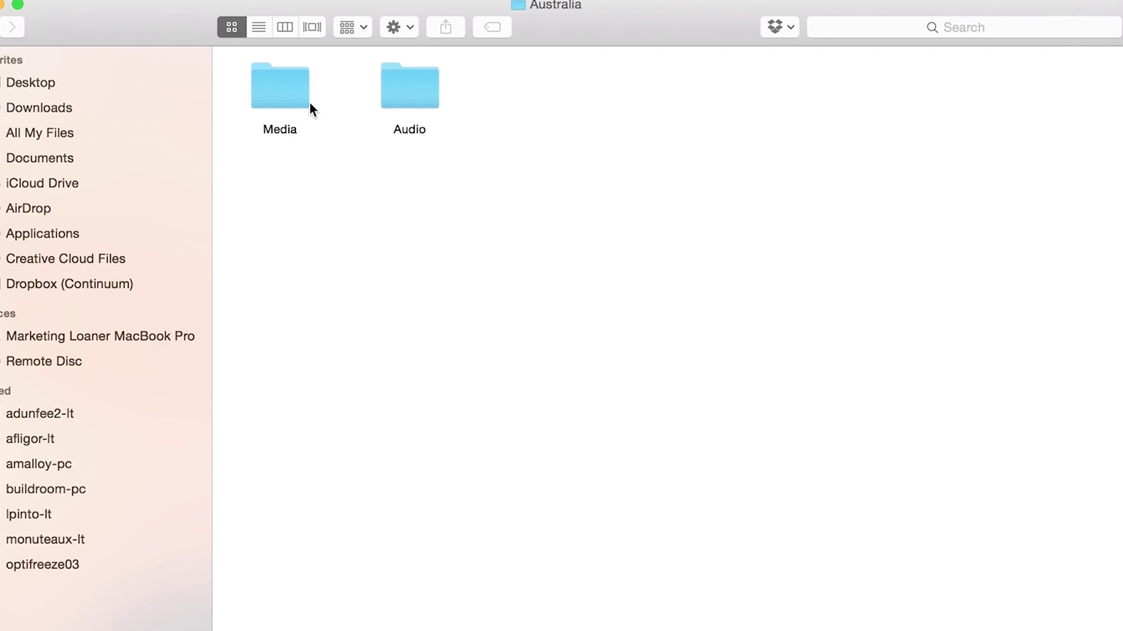
double_click(295, 87)
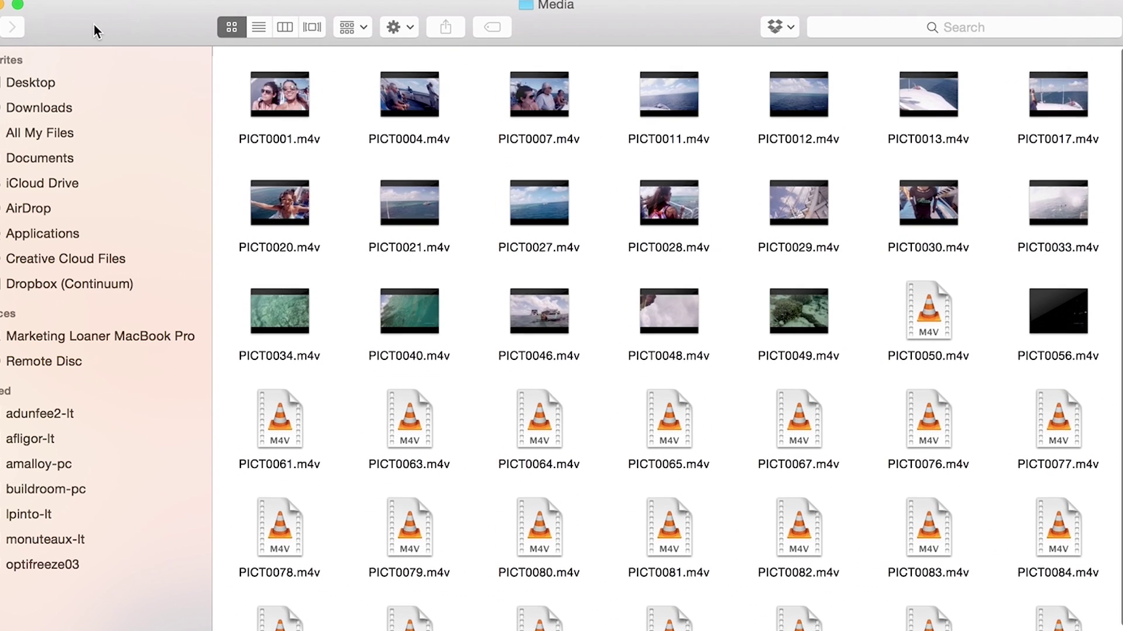
key("super+Up")
double_click(424, 103)
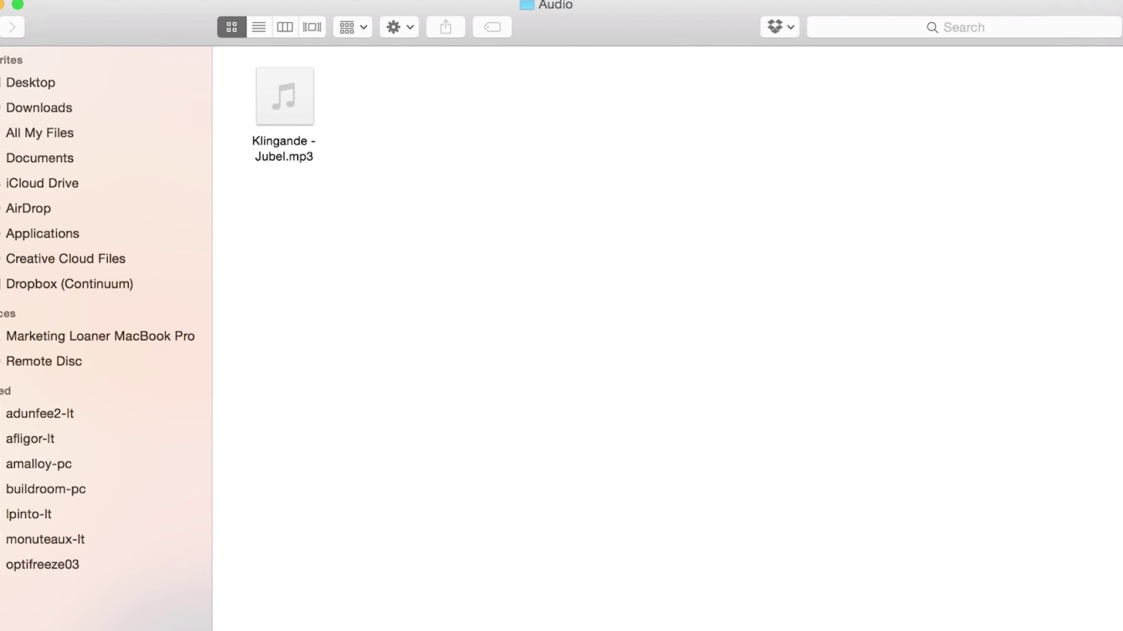
key("super+Up")
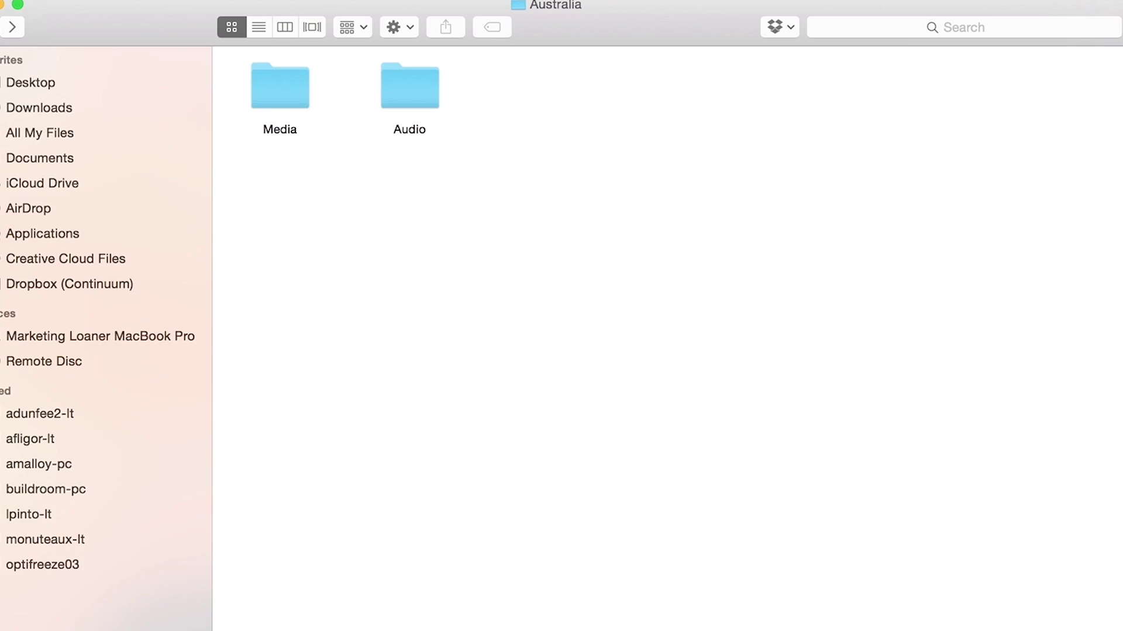
double_click(254, 70)
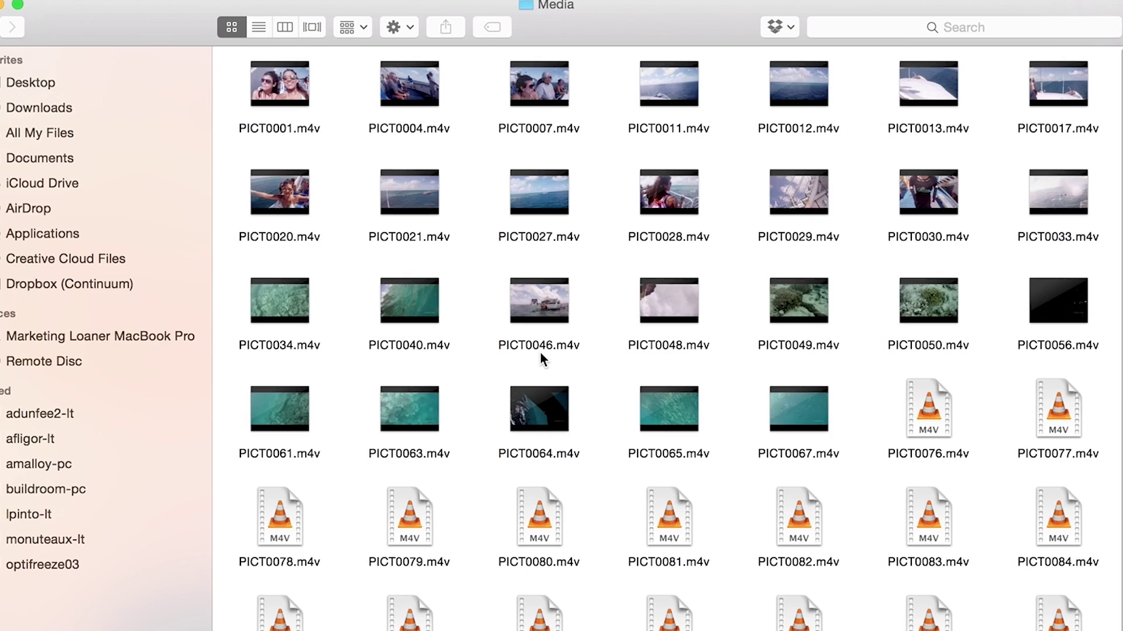
scroll(539, 352, "down", 2)
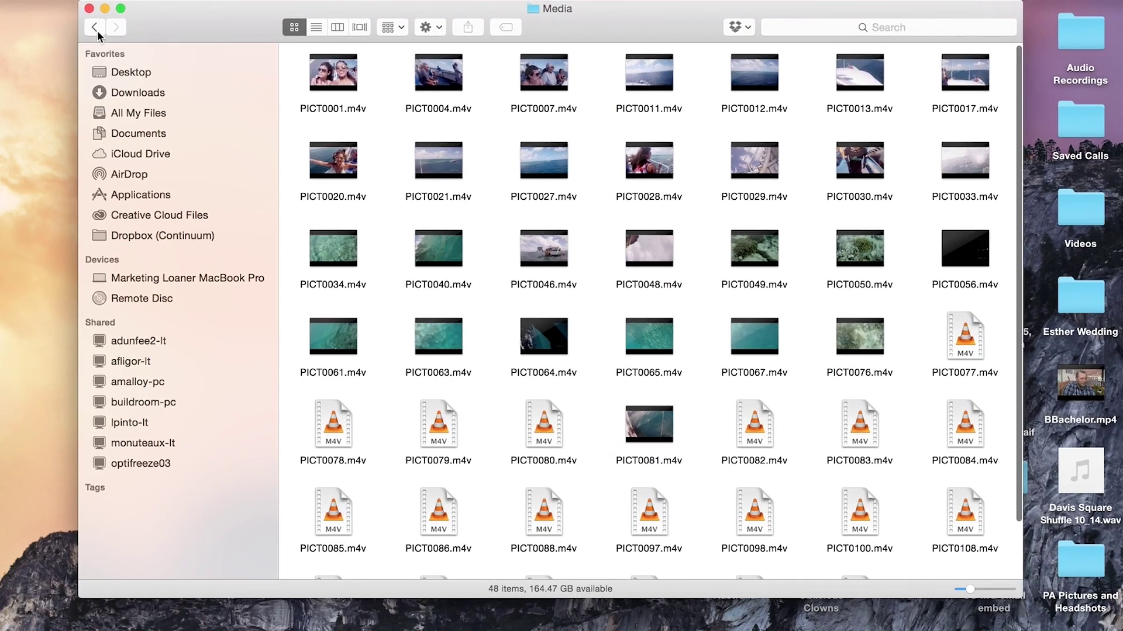
key("super+Up")
Launch Premiere Pro and start a new project named Australia
left_click(553, 620)
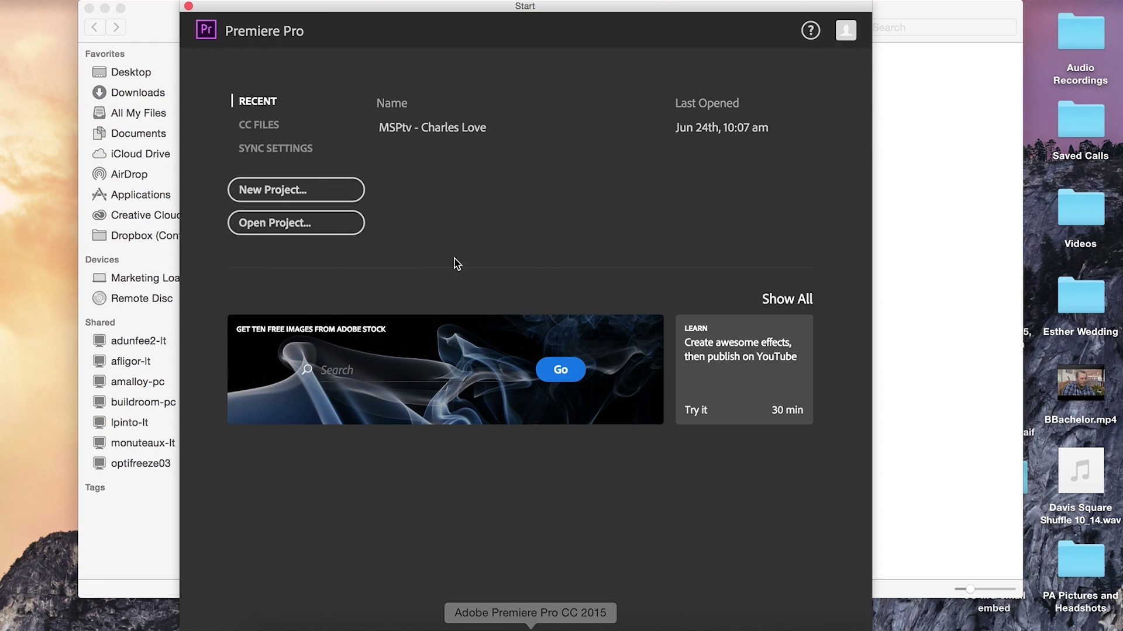
left_click_drag(330, 10, 330, 9)
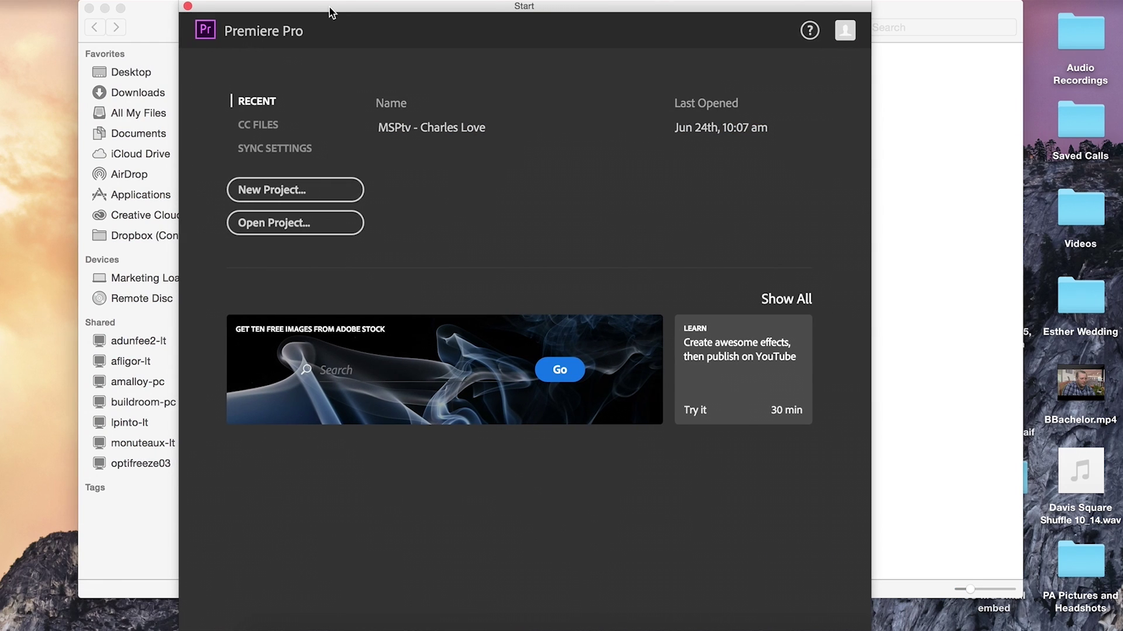
left_click(295, 191)
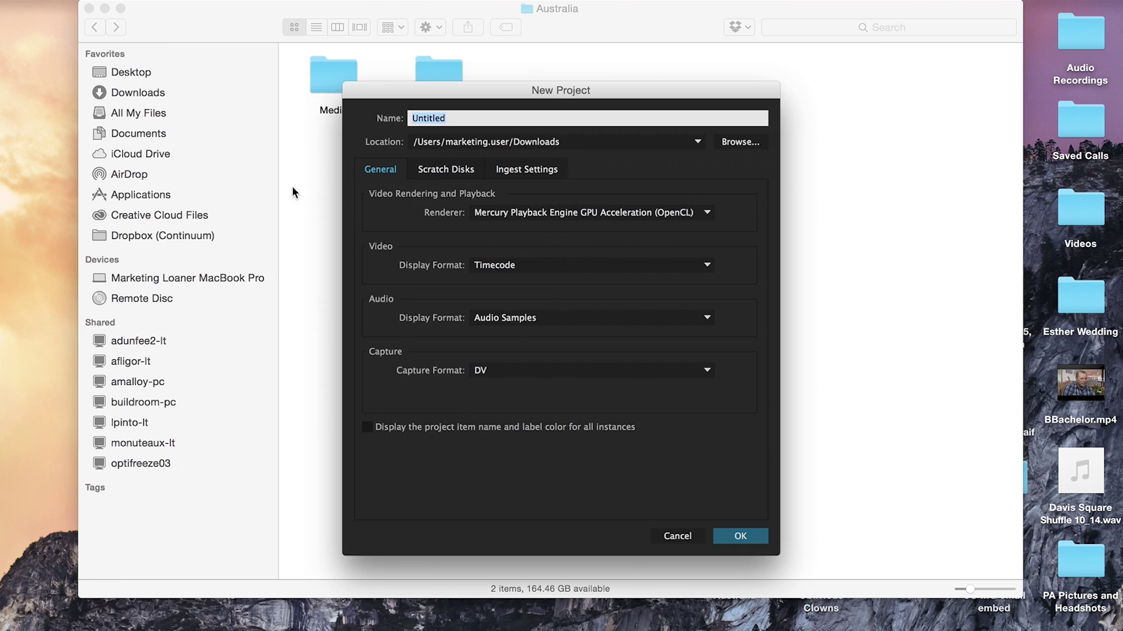
type("Australia")
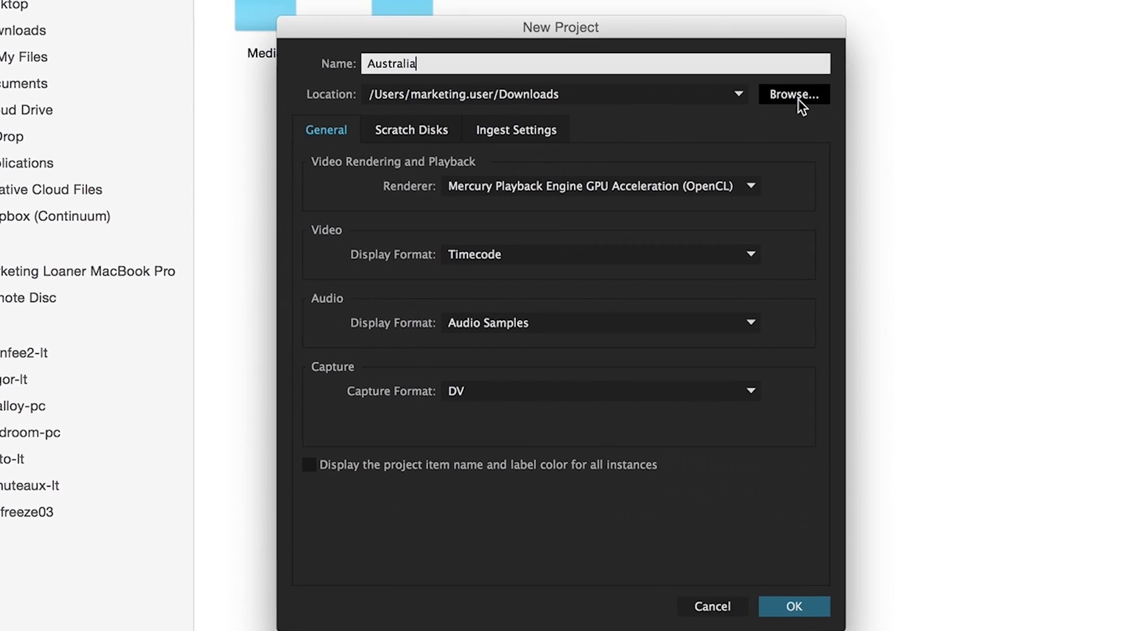
Set the project location to a new 'Premiere' folder inside Desktop/Australia
left_click(740, 141)
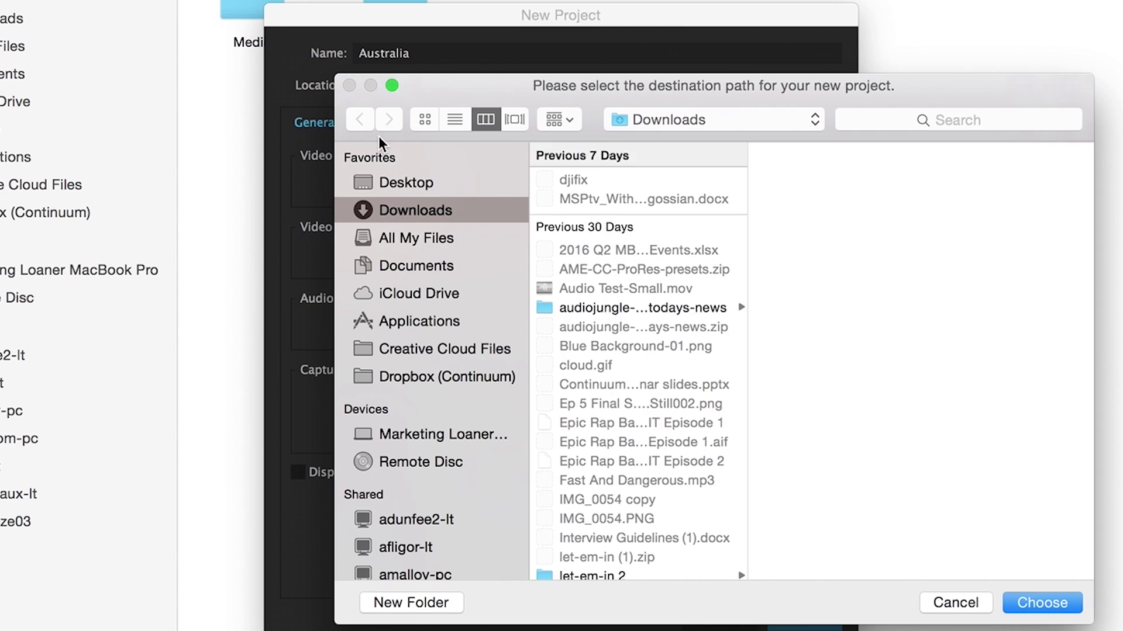
left_click(403, 181)
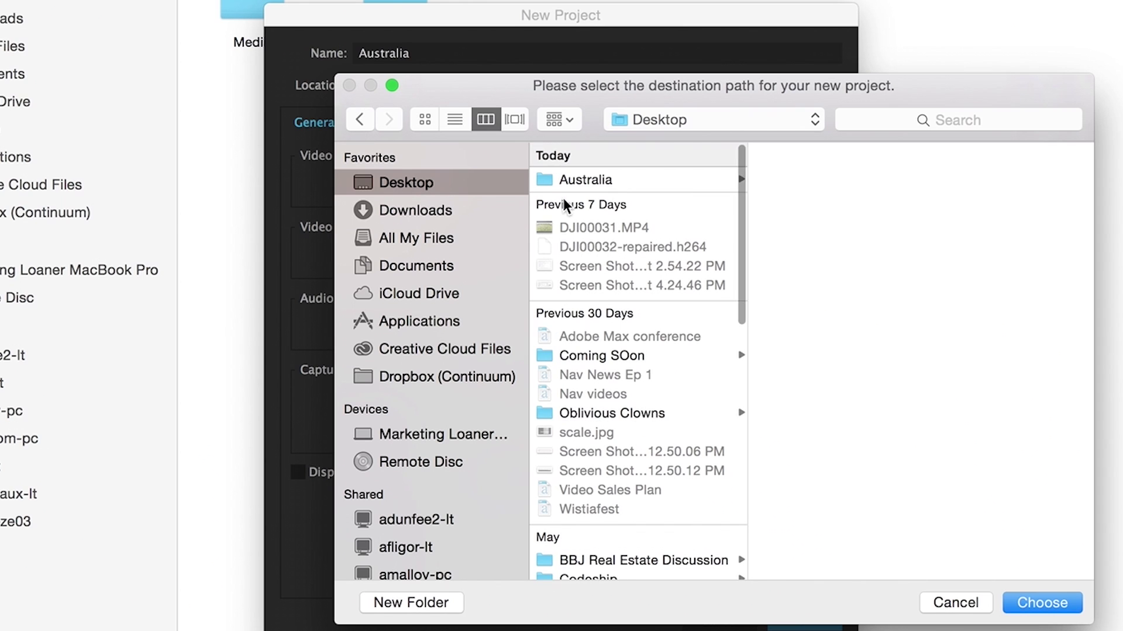
left_click_drag(478, 114, 424, 99)
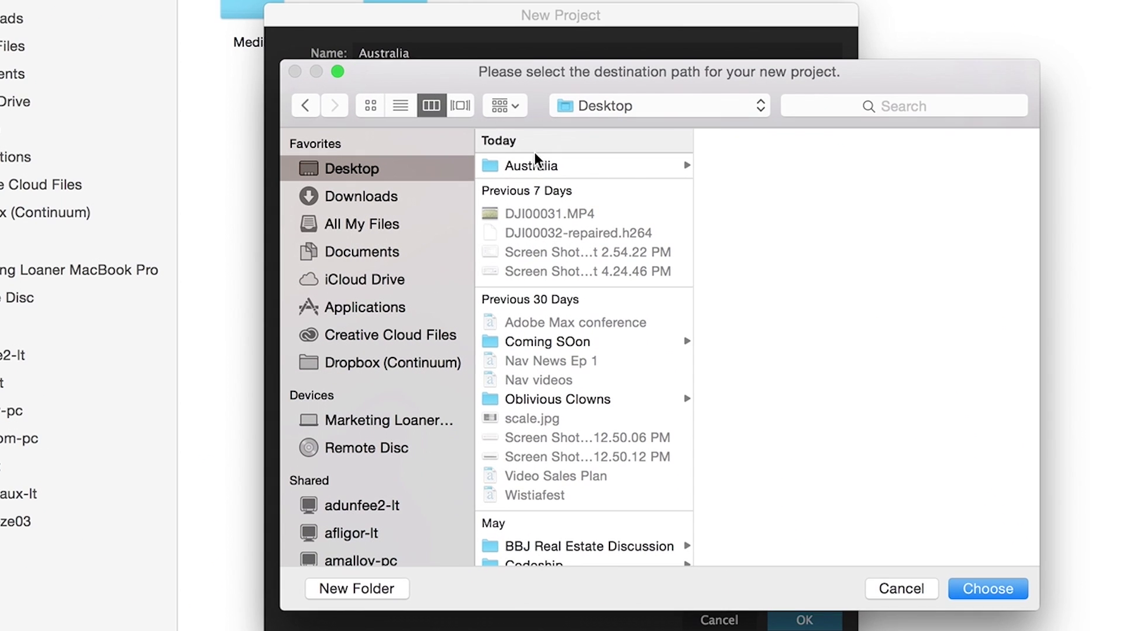
left_click(559, 168)
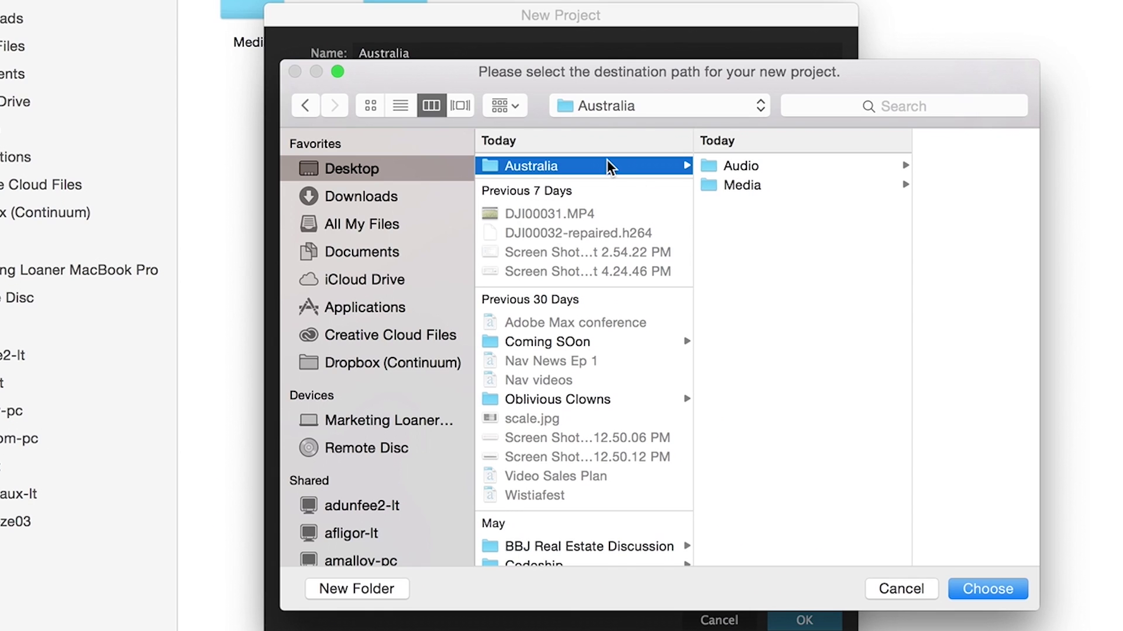
key("super+shift+n")
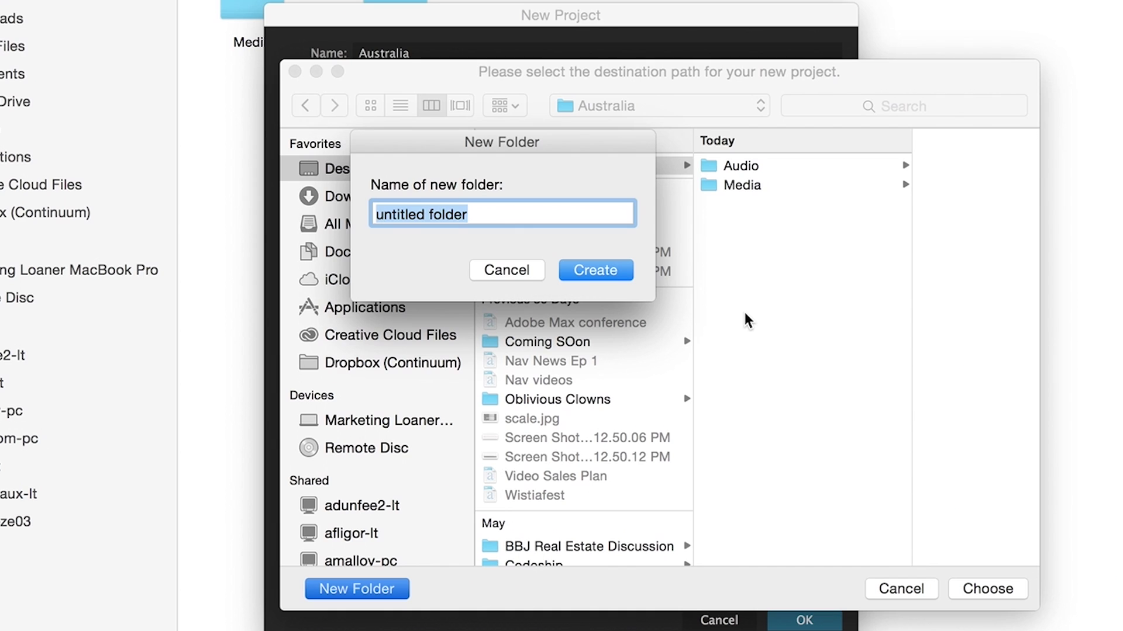
type("Premiere")
key("Return")
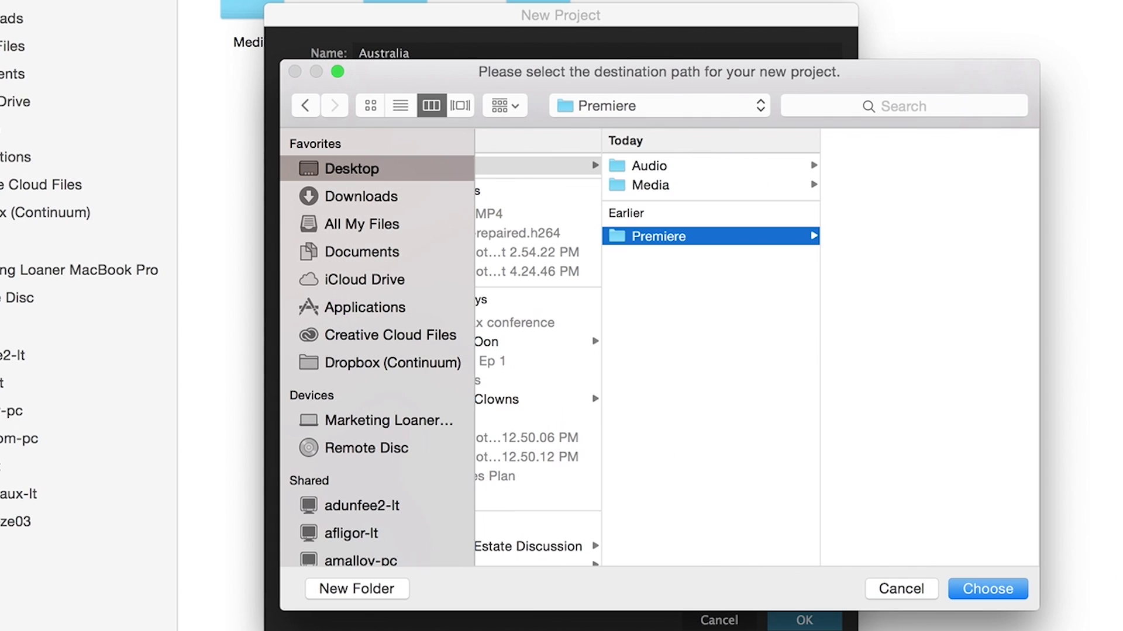
left_click(984, 588)
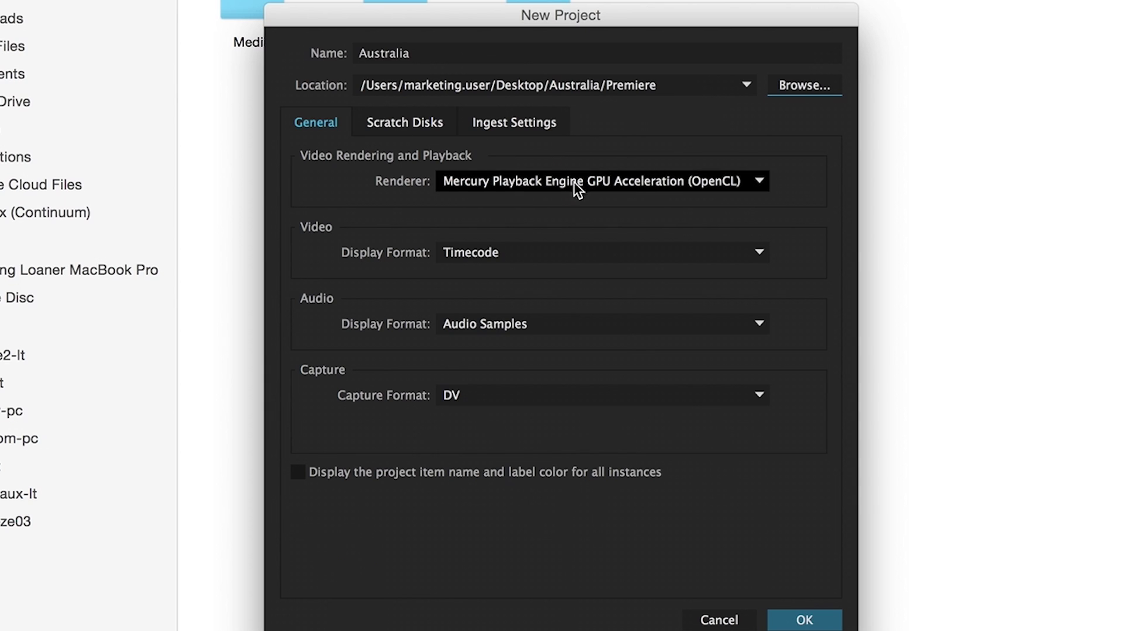
Keep GPU Acceleration (OpenCL) rendering, review Scratch Disks and Ingest Settings, and create the Australia project
left_click(528, 183)
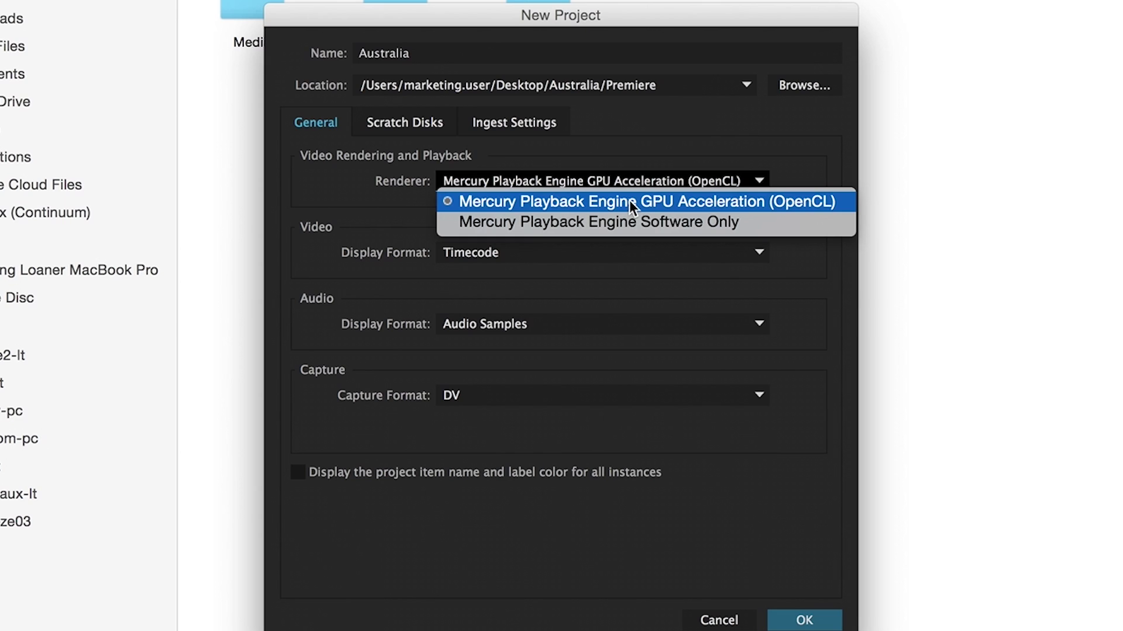
left_click(794, 203)
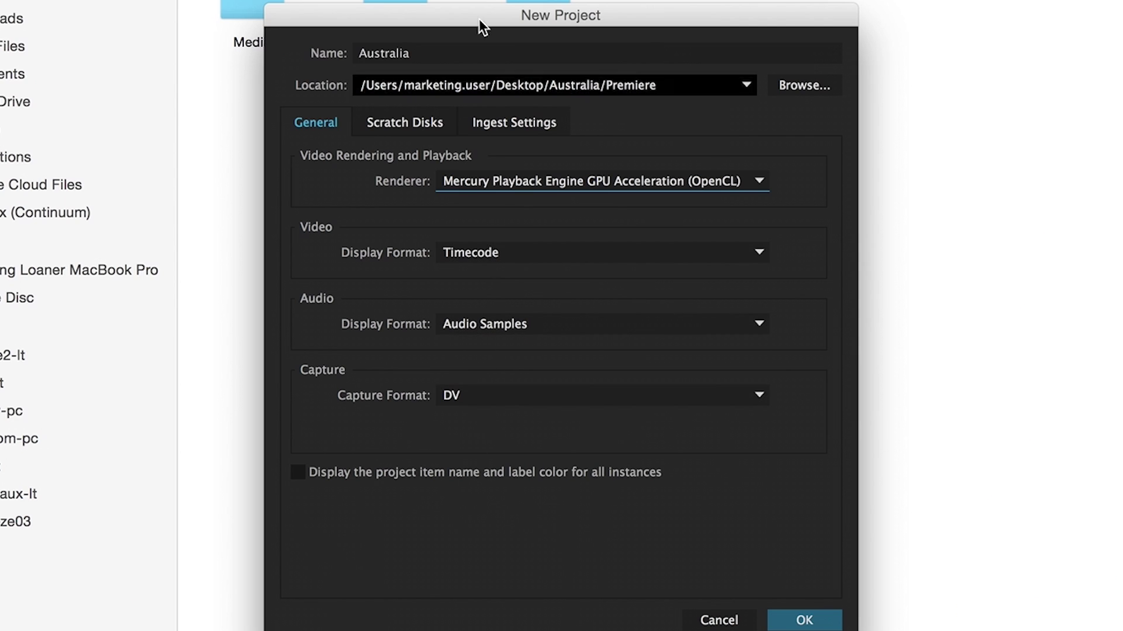
left_click(404, 130)
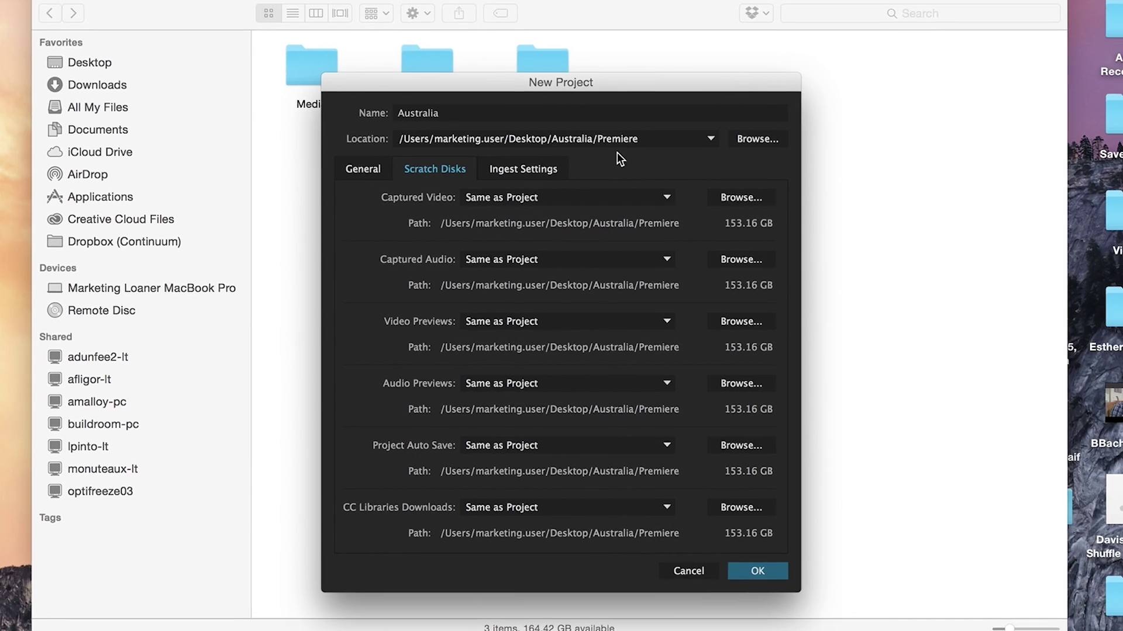
left_click(524, 168)
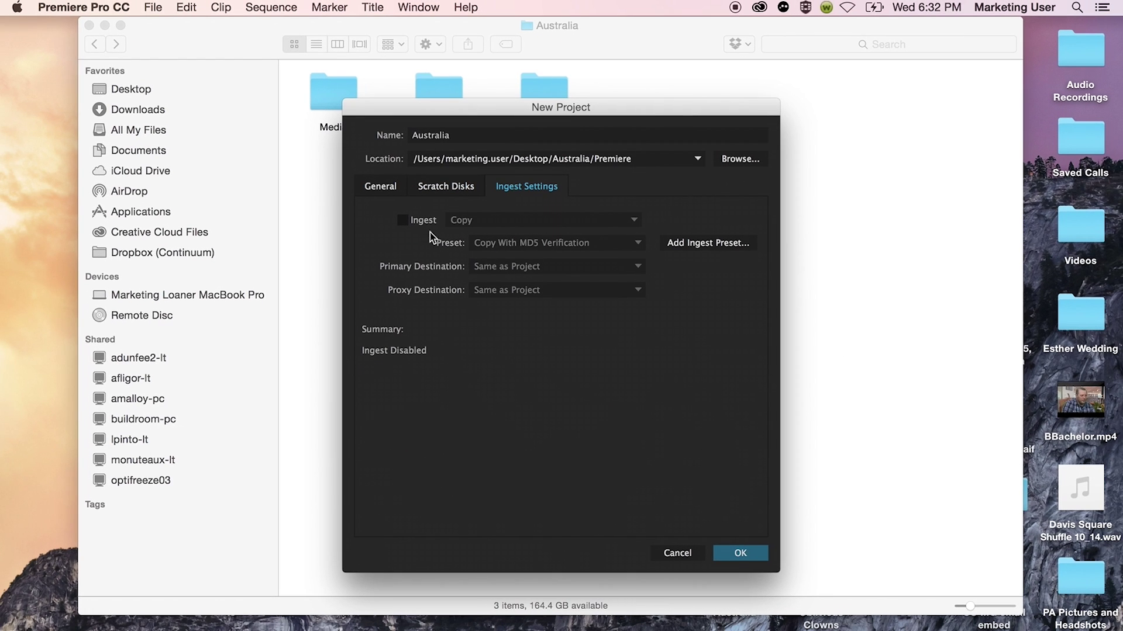
left_click(382, 194)
left_click(738, 554)
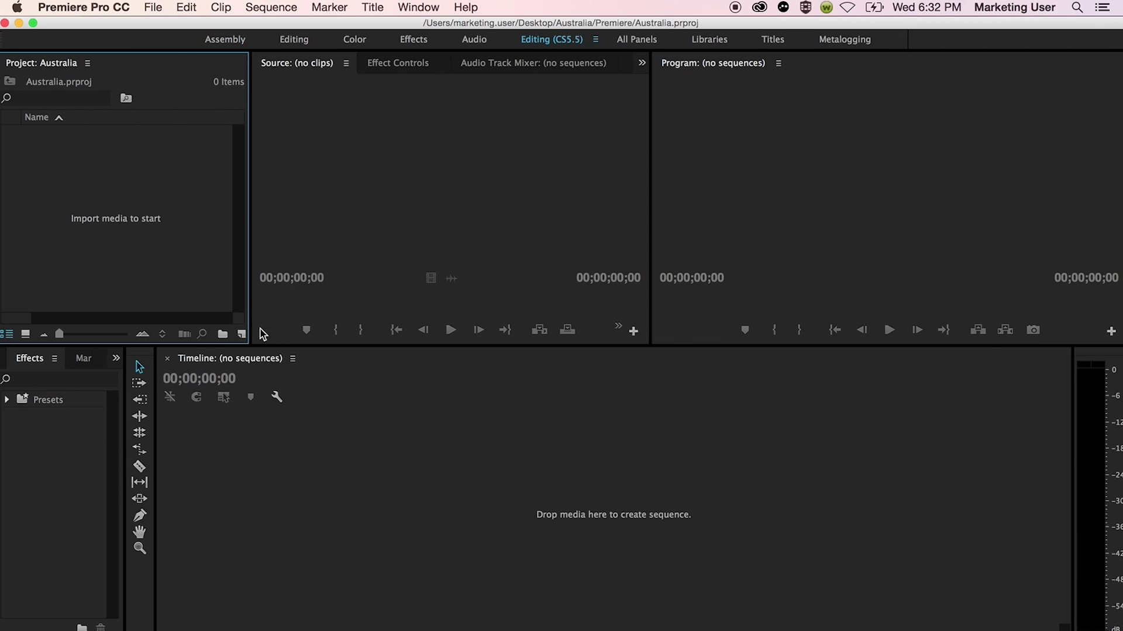
left_click(418, 7)
mouse_move(468, 25)
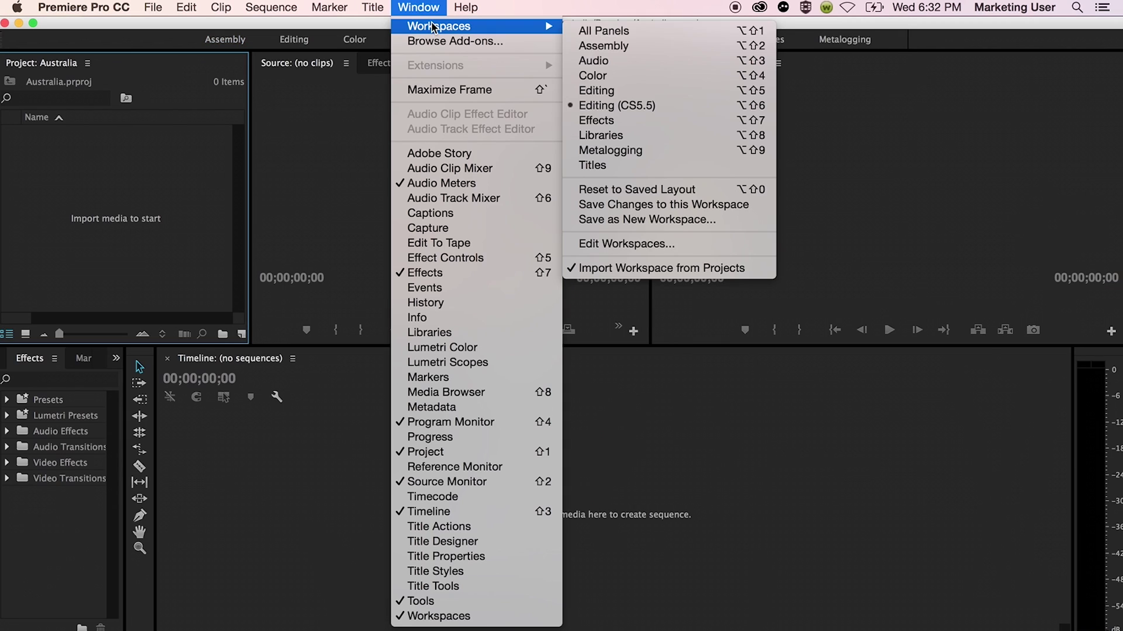
left_click(639, 106)
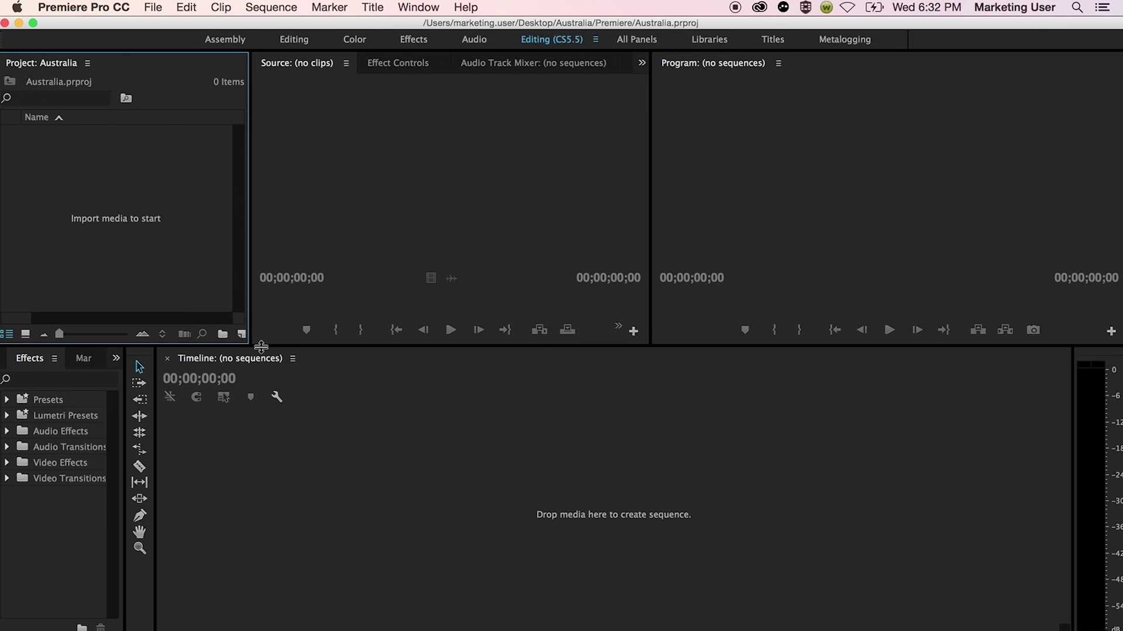
left_click_drag(261, 346, 268, 414)
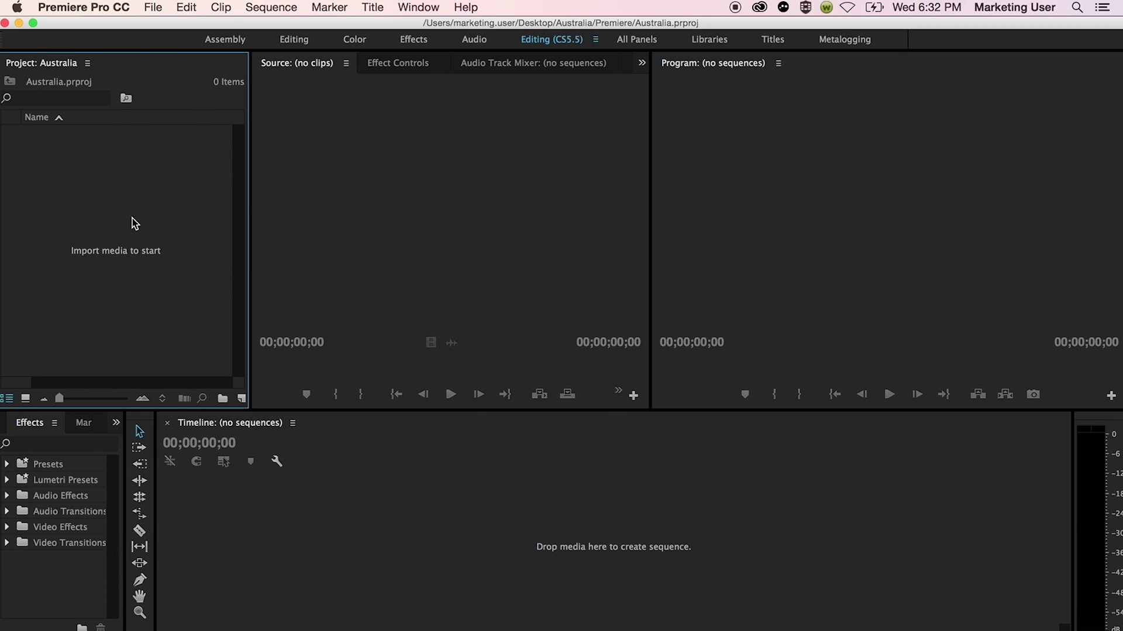
left_click(386, 201)
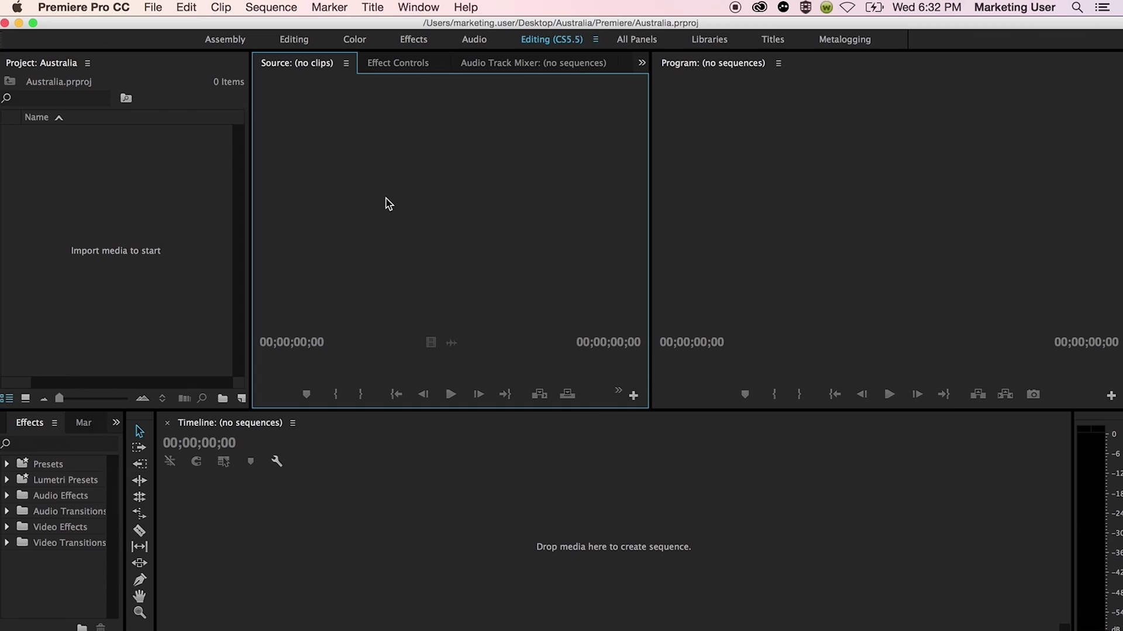
left_click(83, 184)
left_click(427, 194)
left_click(800, 177)
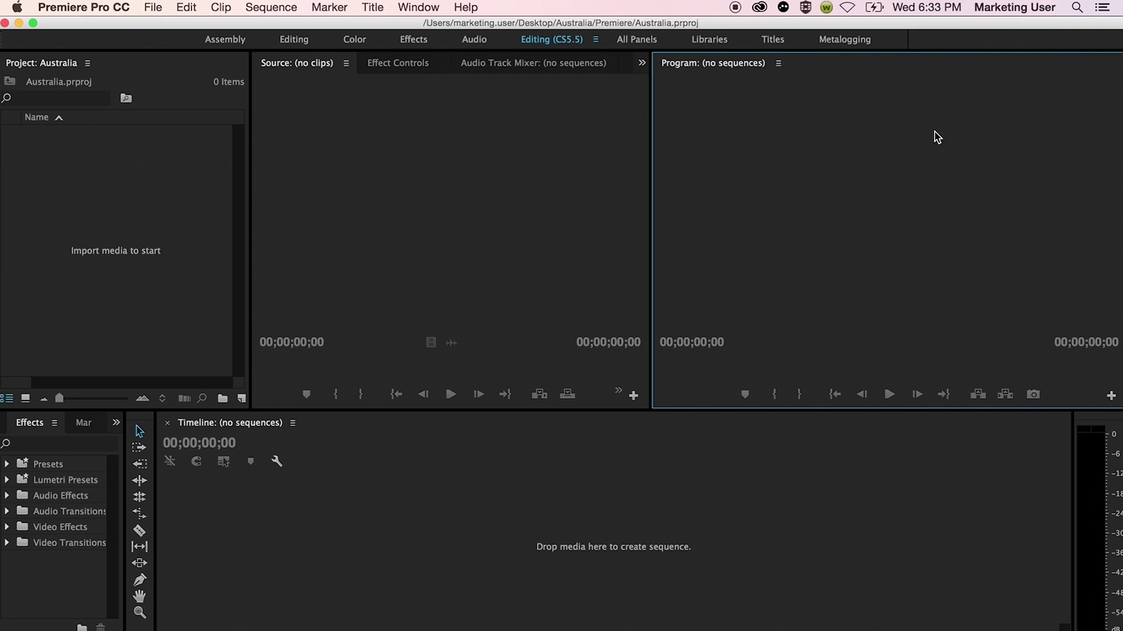
left_click(473, 222)
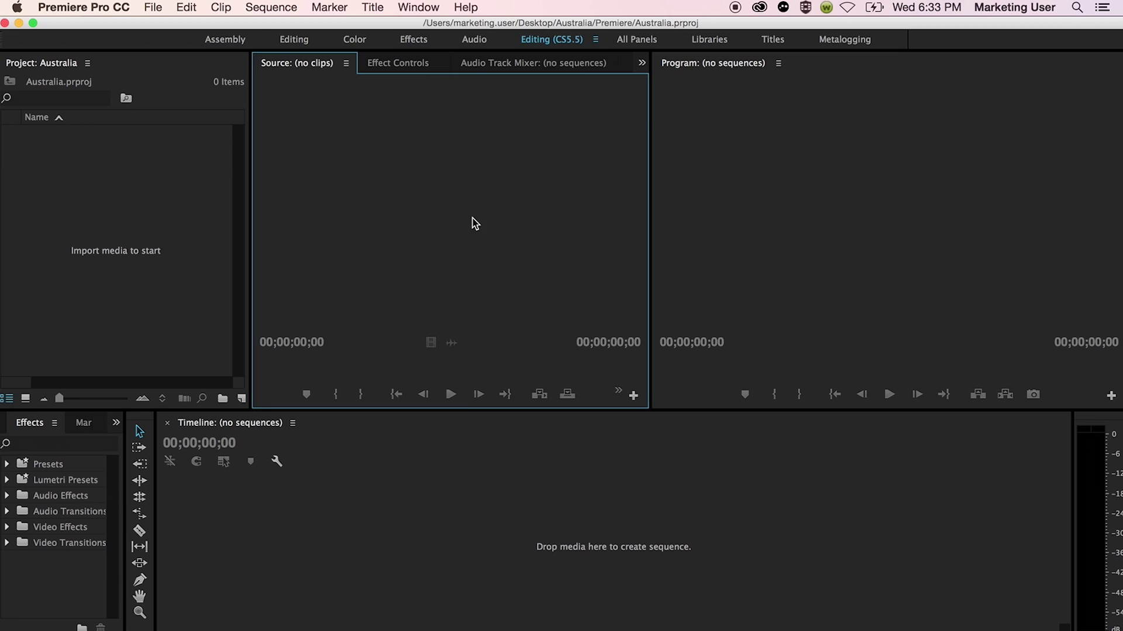
left_click(804, 252)
left_click(481, 561)
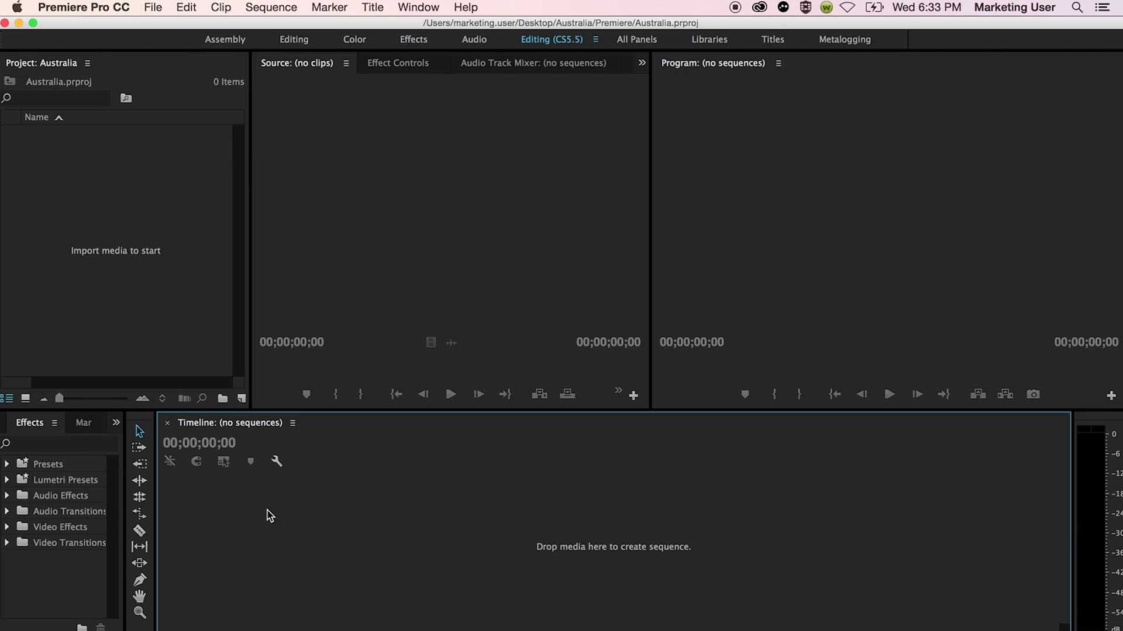
left_click_drag(125, 477, 250, 478)
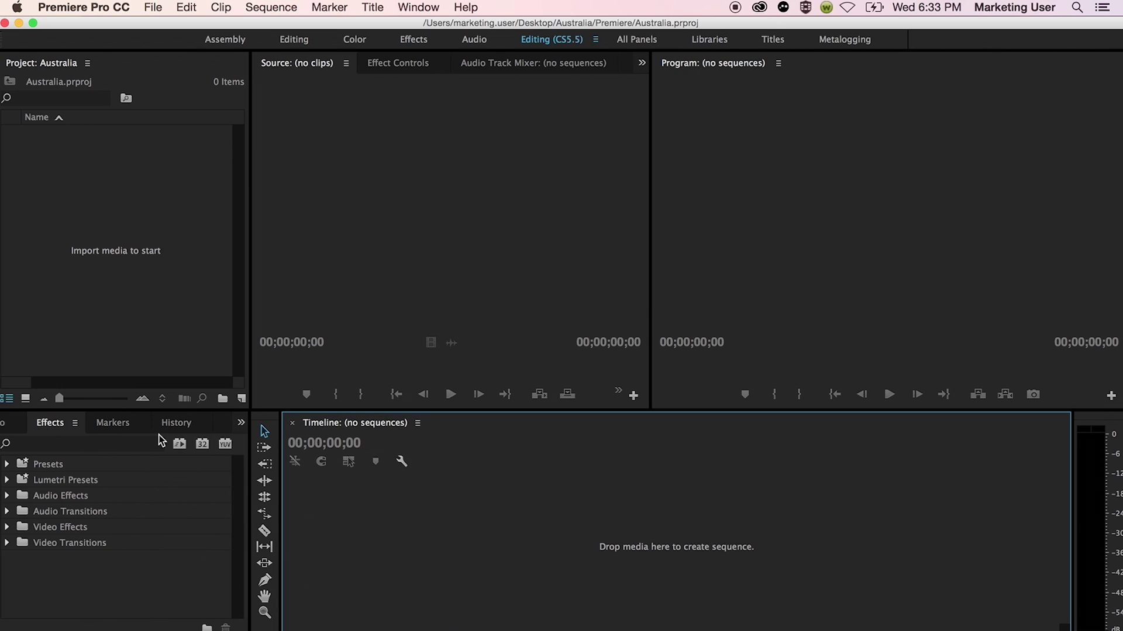
left_click(117, 424)
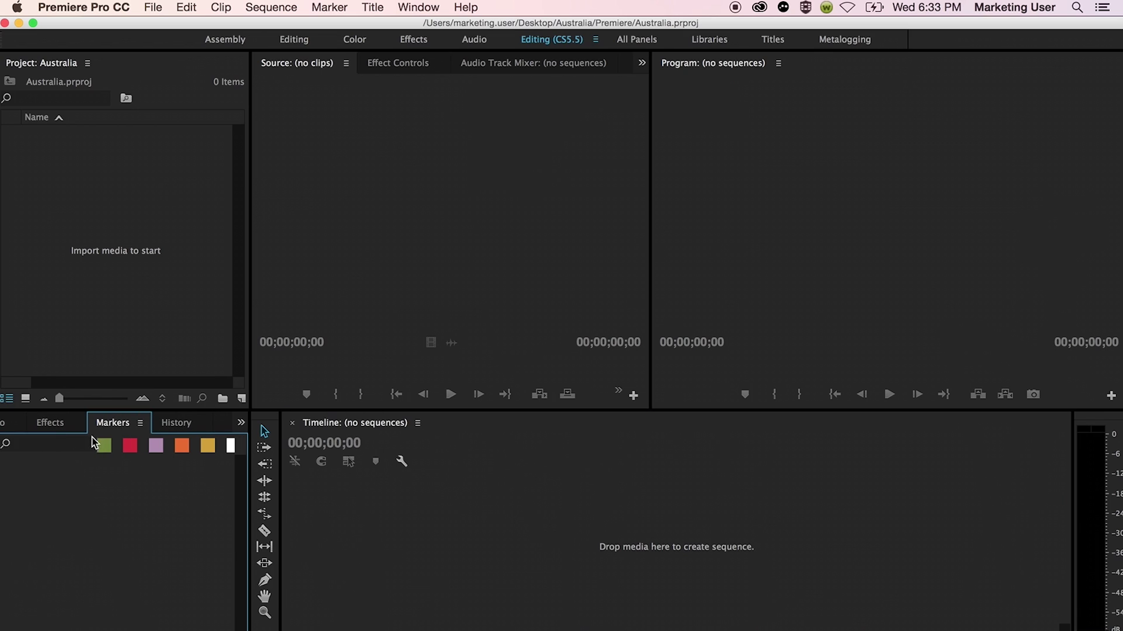
left_click(49, 424)
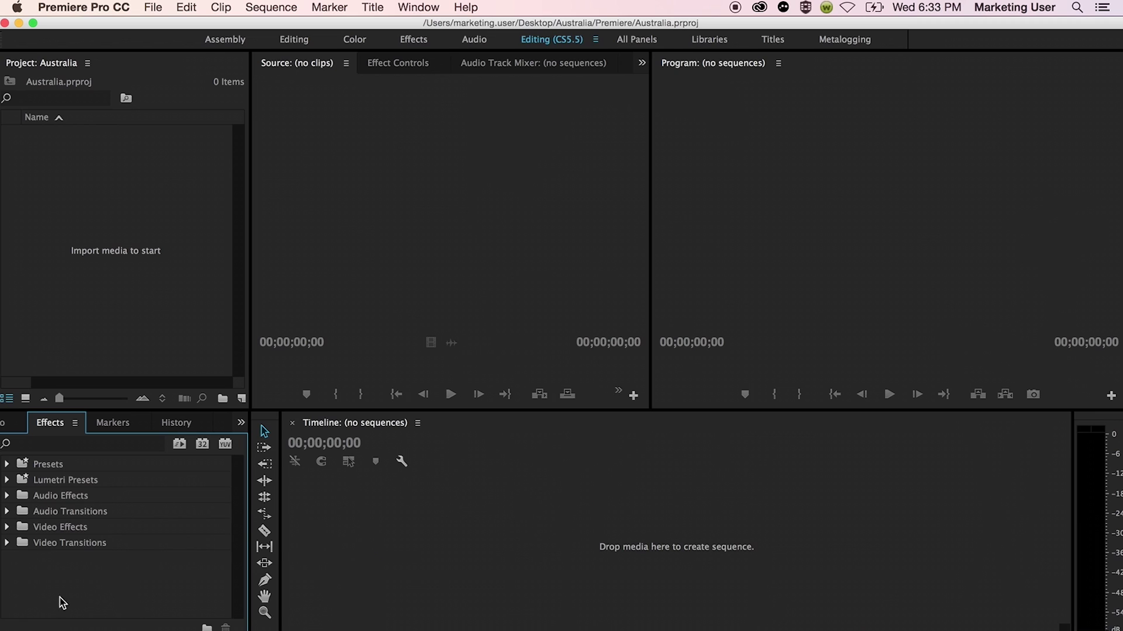
left_click(7, 429)
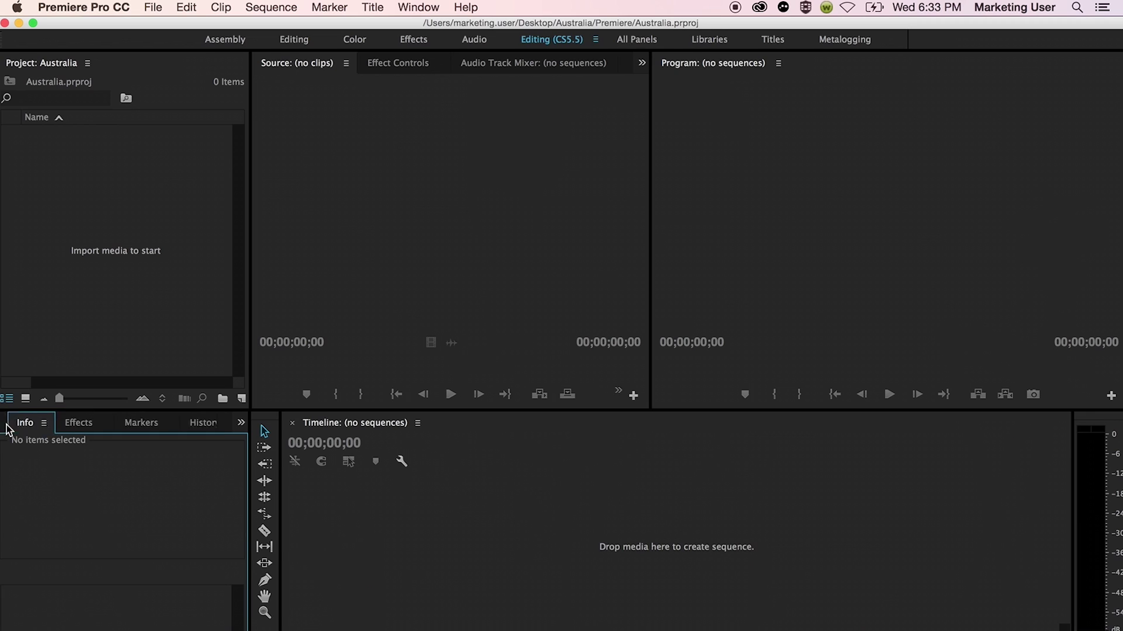
left_click(19, 430)
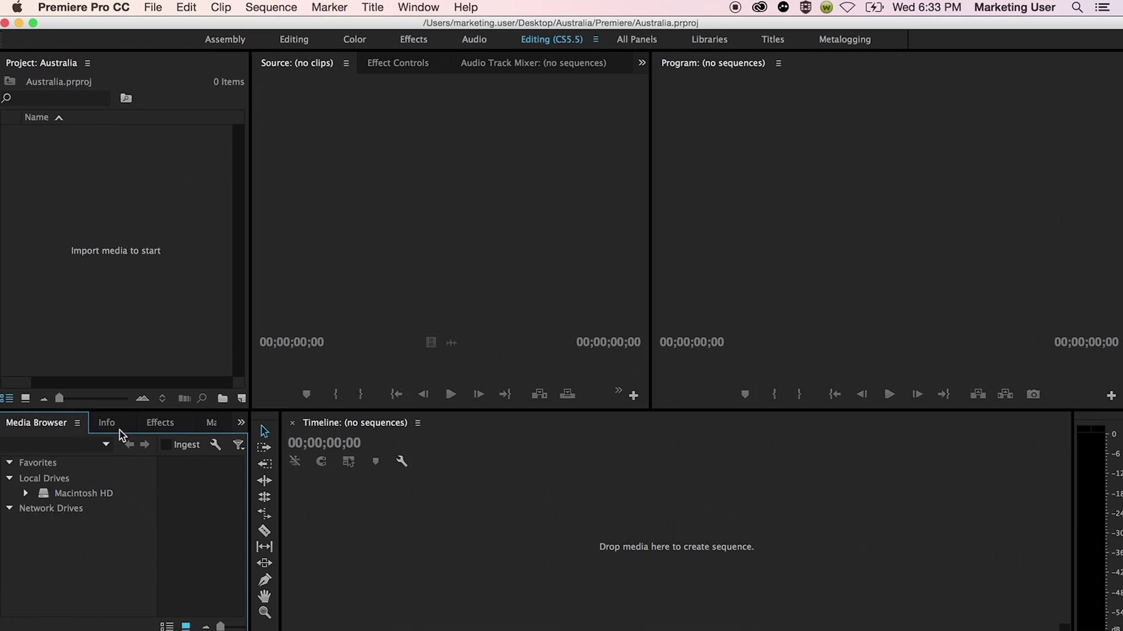
left_click(165, 429)
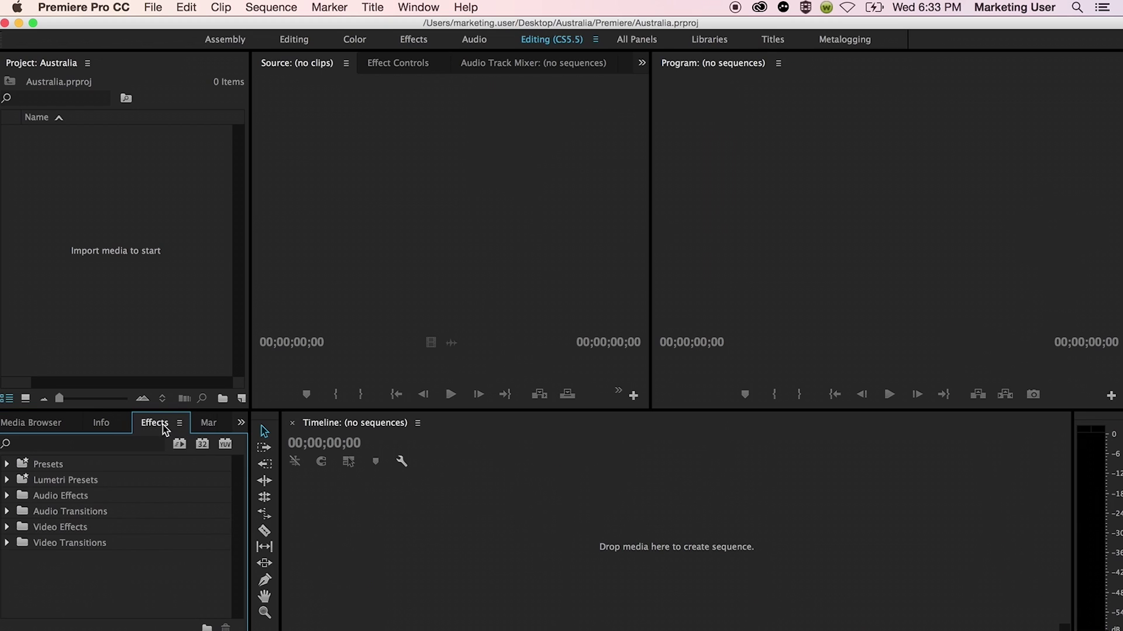
left_click(131, 237)
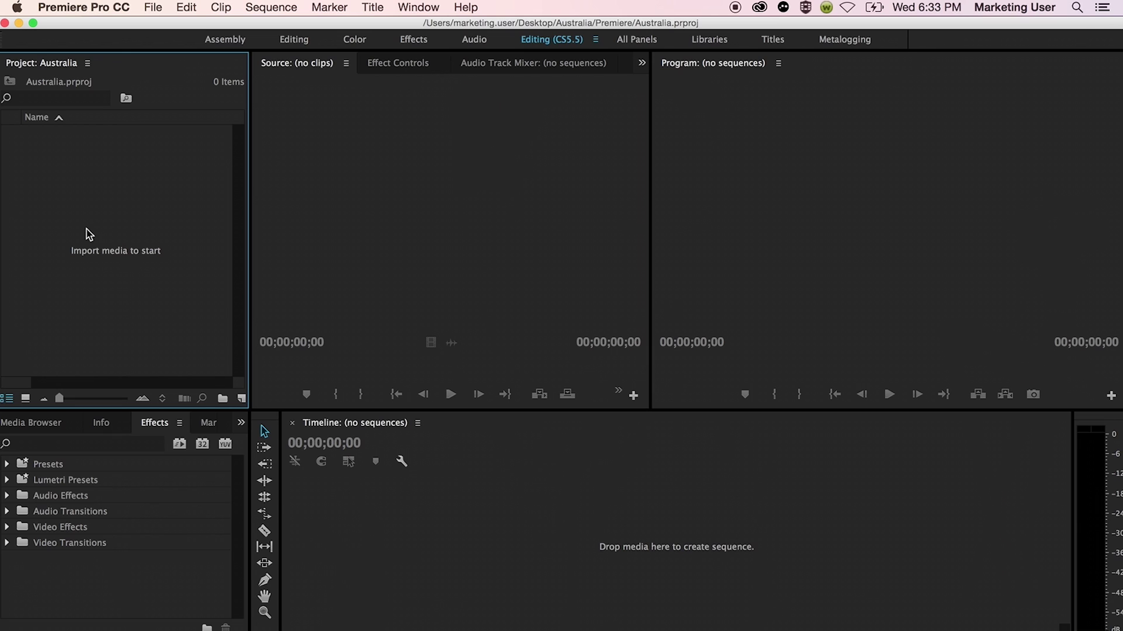
double_click(89, 246)
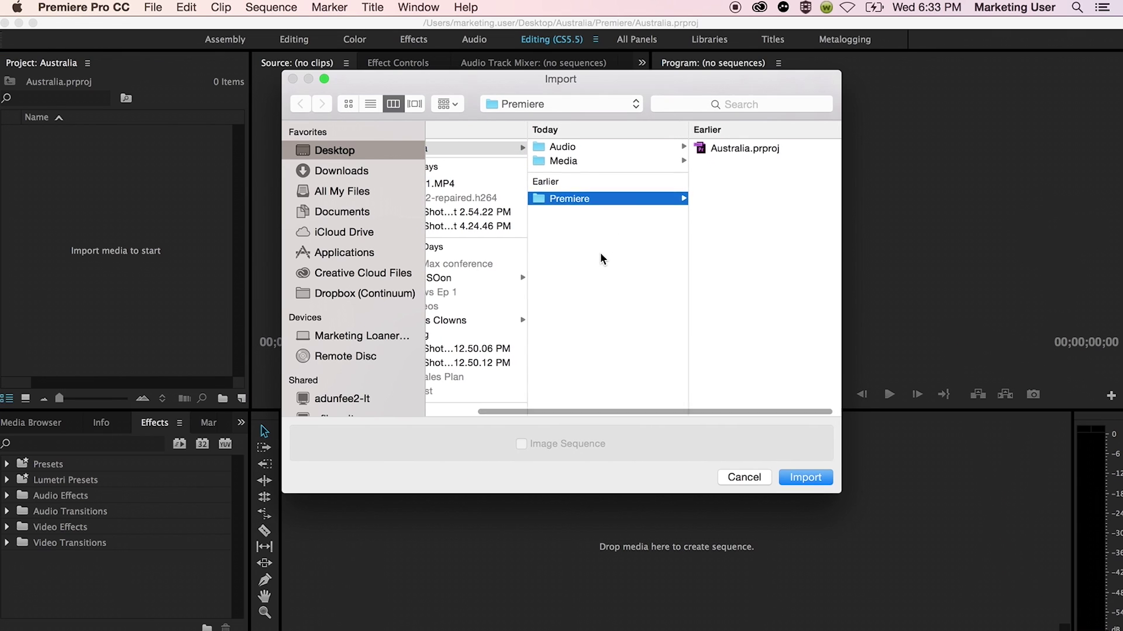
Import the Media and Audio folders as bins and check the Audio bin's contents
left_click(582, 165)
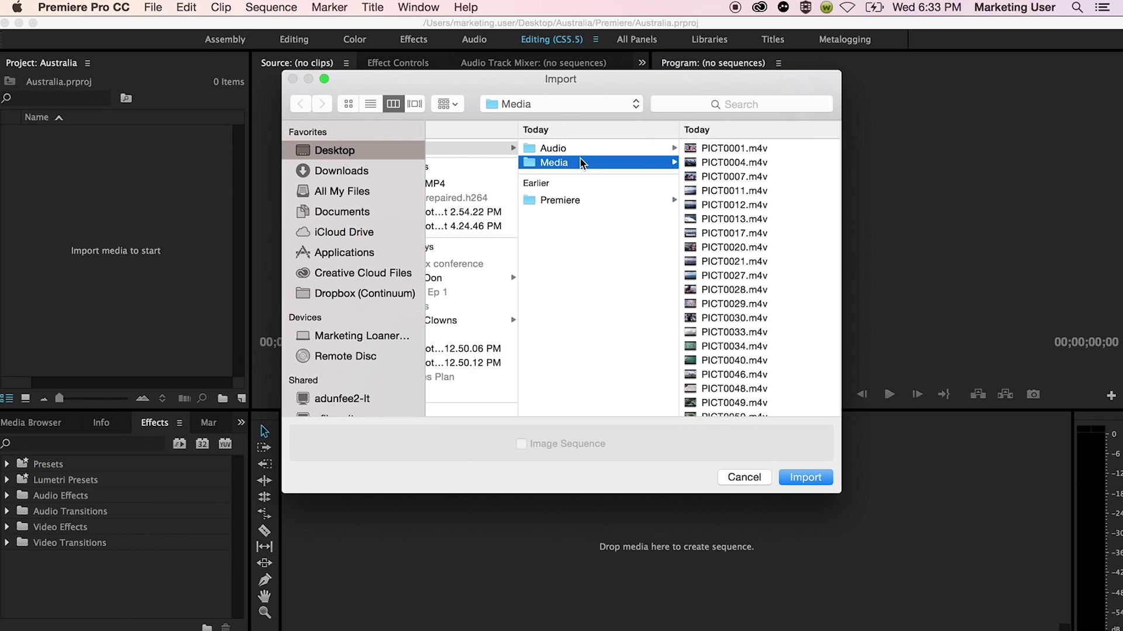
left_click(572, 147, "shift")
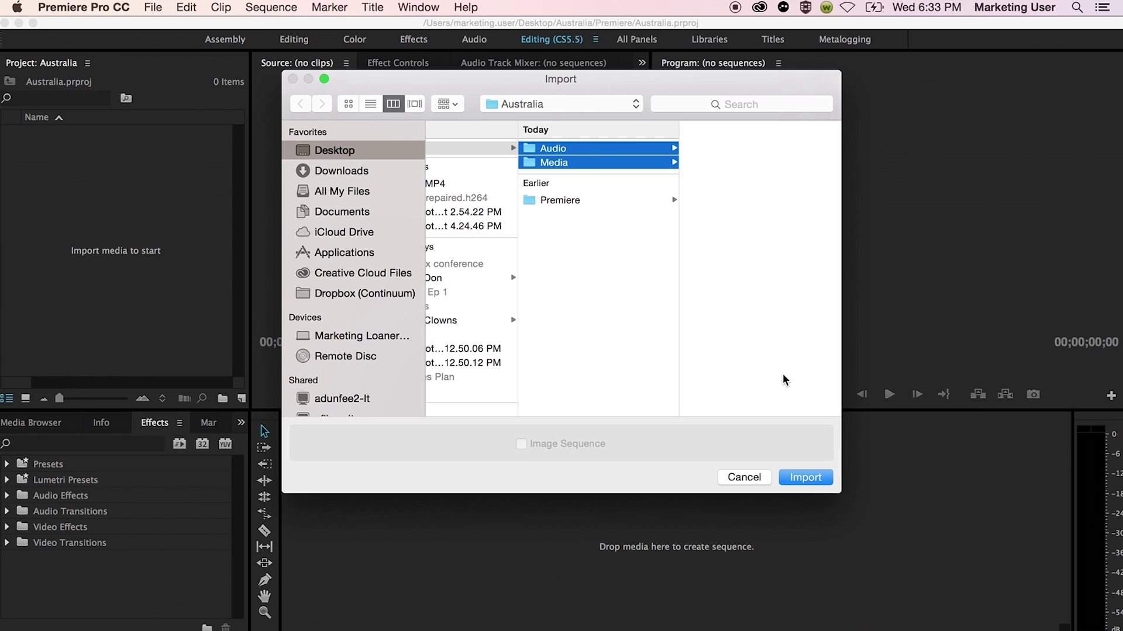
left_click(816, 476)
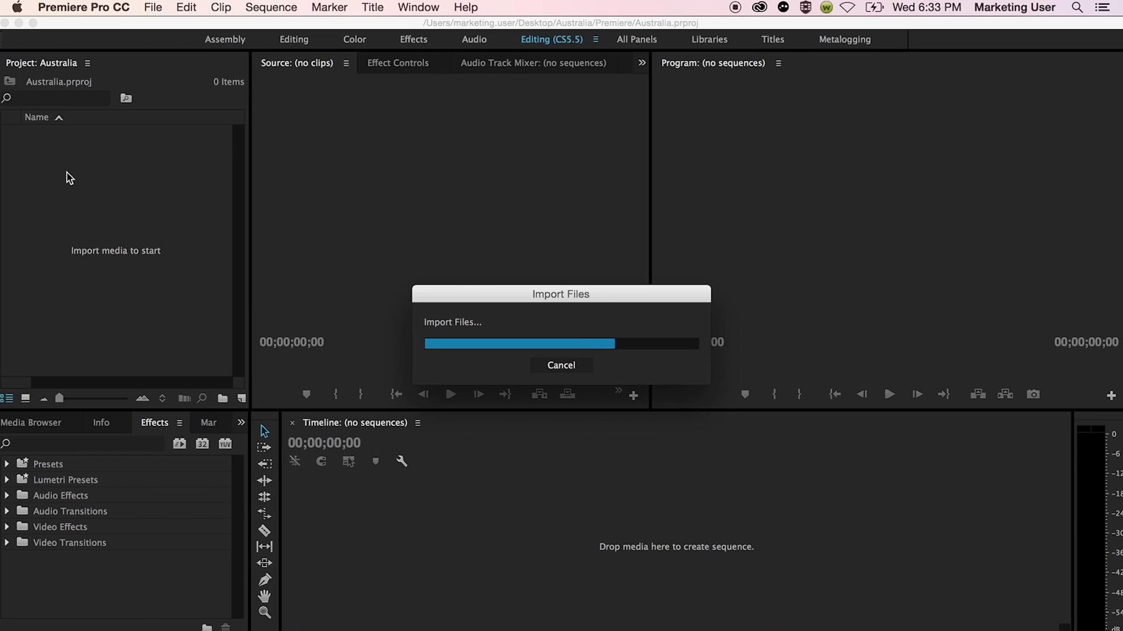
left_click(32, 135)
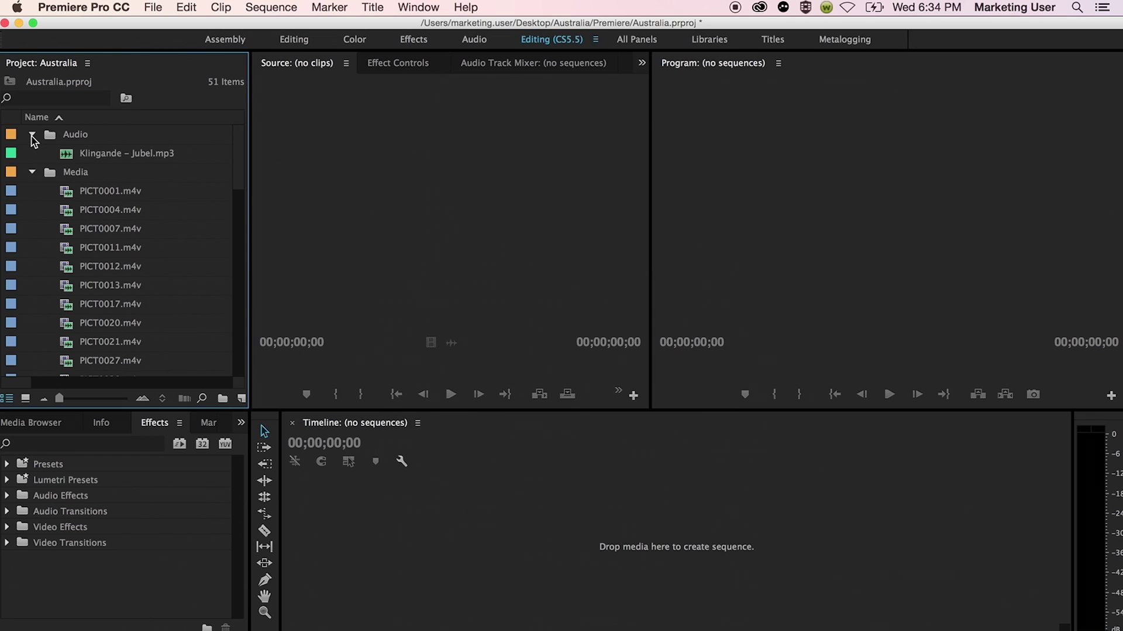
left_click(32, 135)
Rename clip PICT0001.m4v to 'File 1' and load it into the Source monitor
scroll(89, 251, "down", 10)
scroll(89, 251, "up", 10)
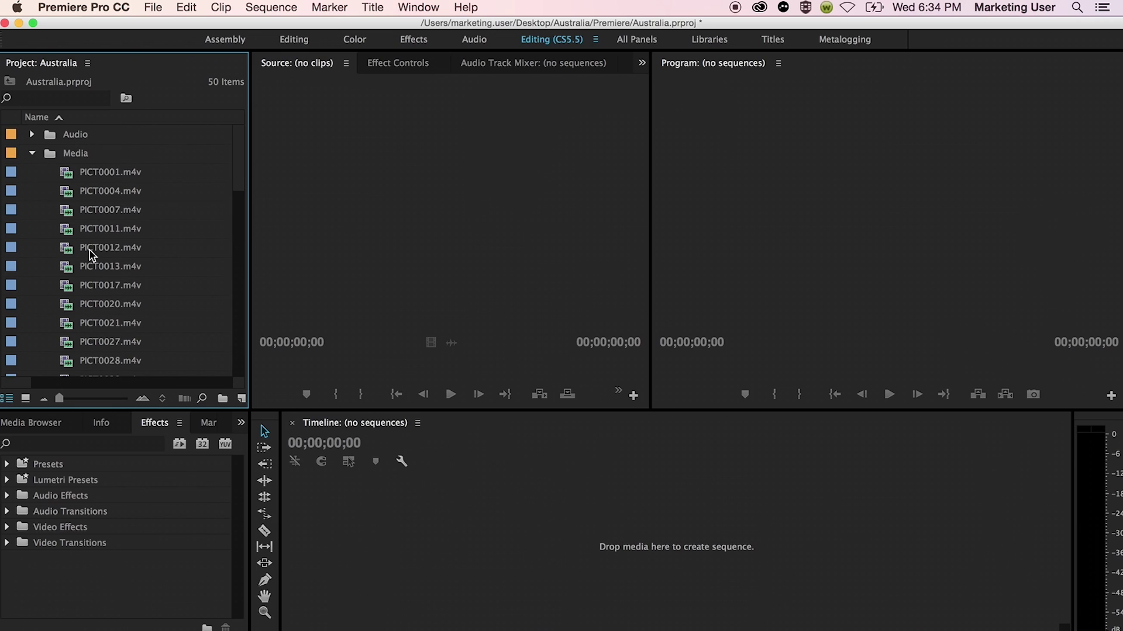
scroll(89, 250, "down", 6)
left_click(97, 234)
scroll(96, 233, "up", 6)
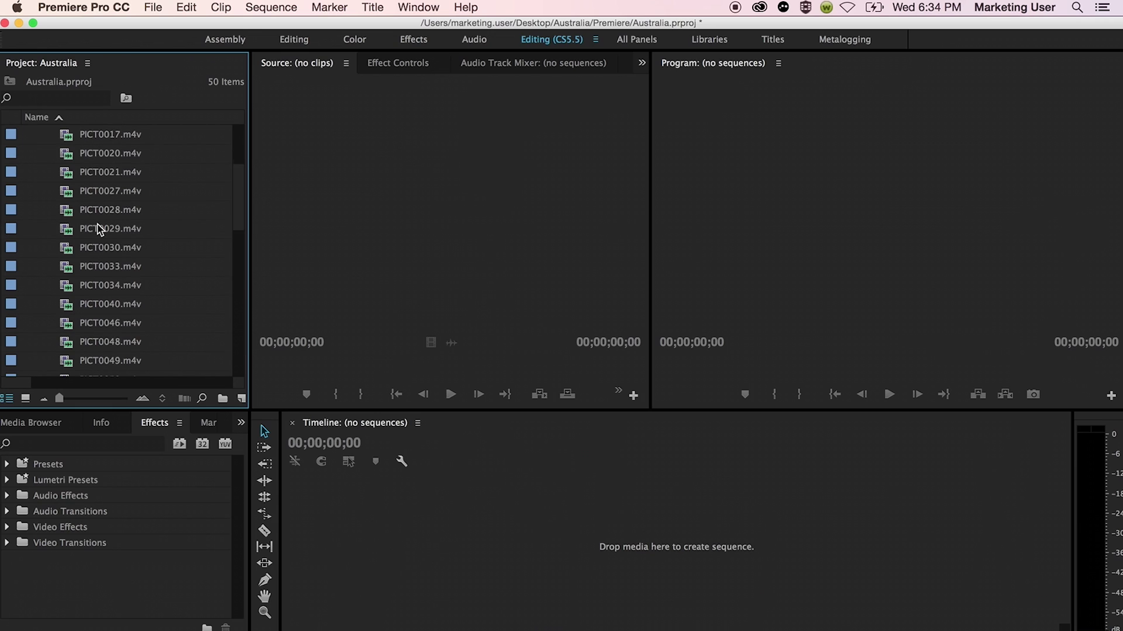
left_click(102, 173)
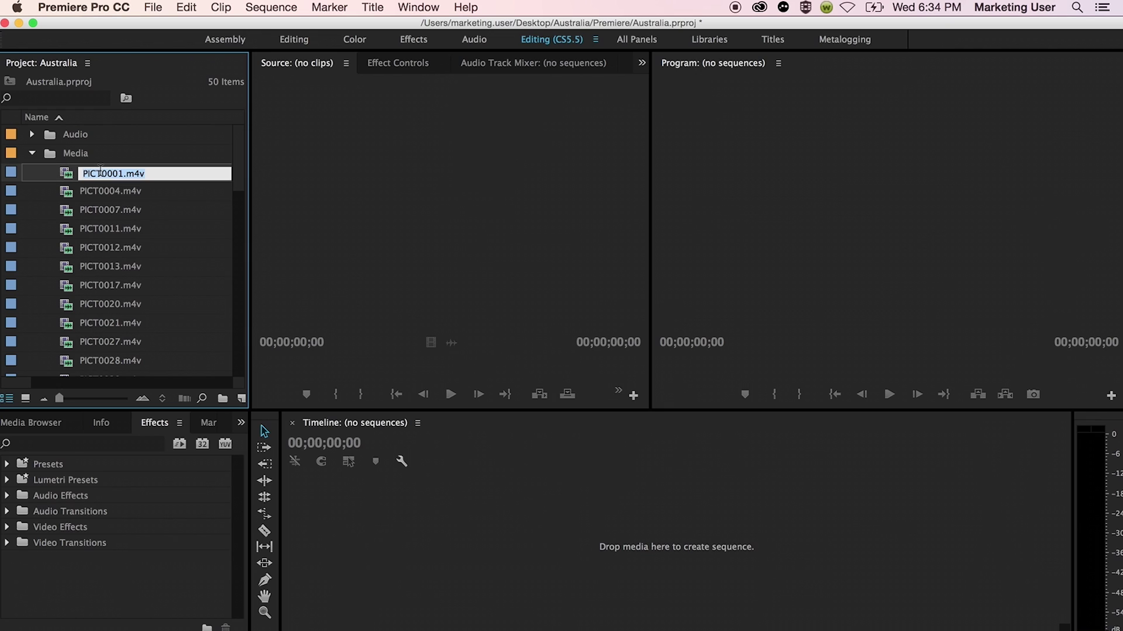
type("File 1")
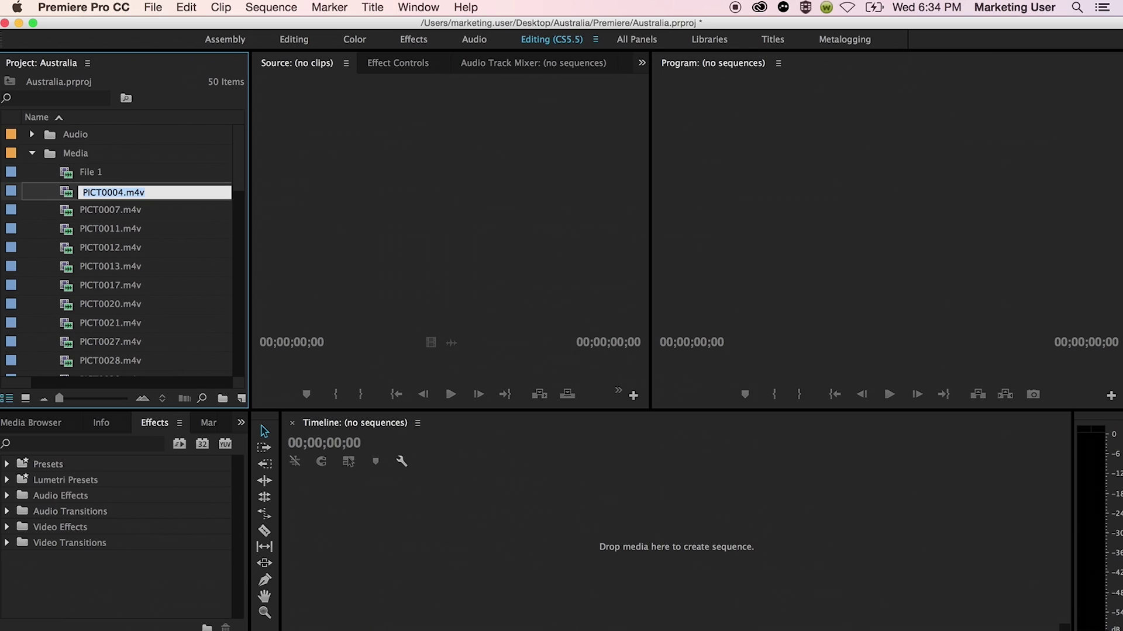
left_click(93, 205)
left_click(96, 174)
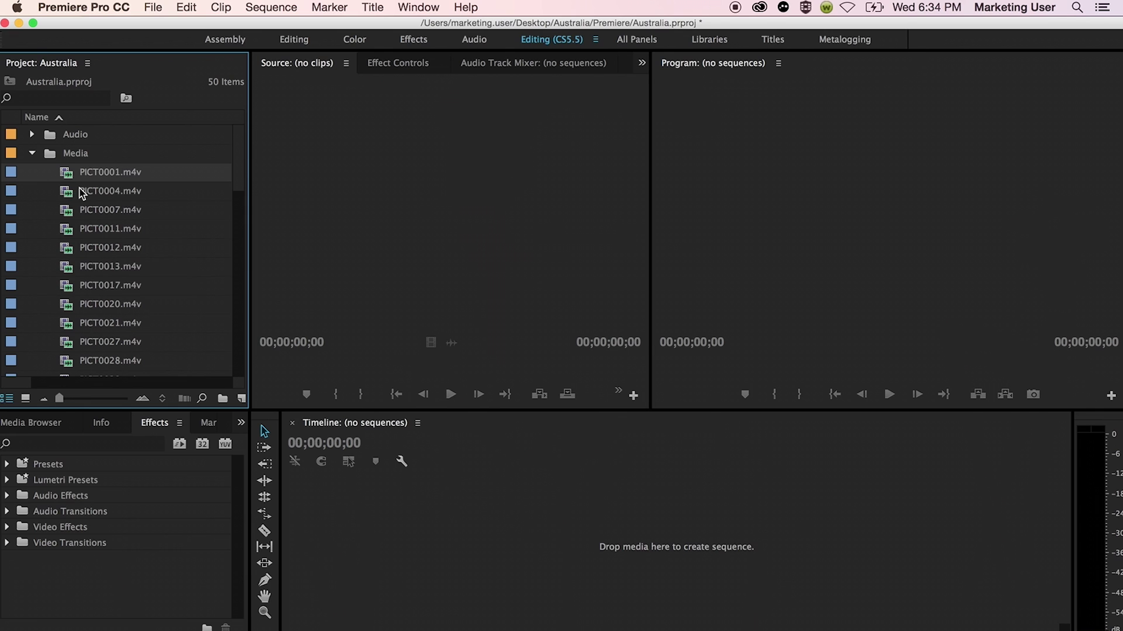
left_click_drag(70, 177, 374, 290)
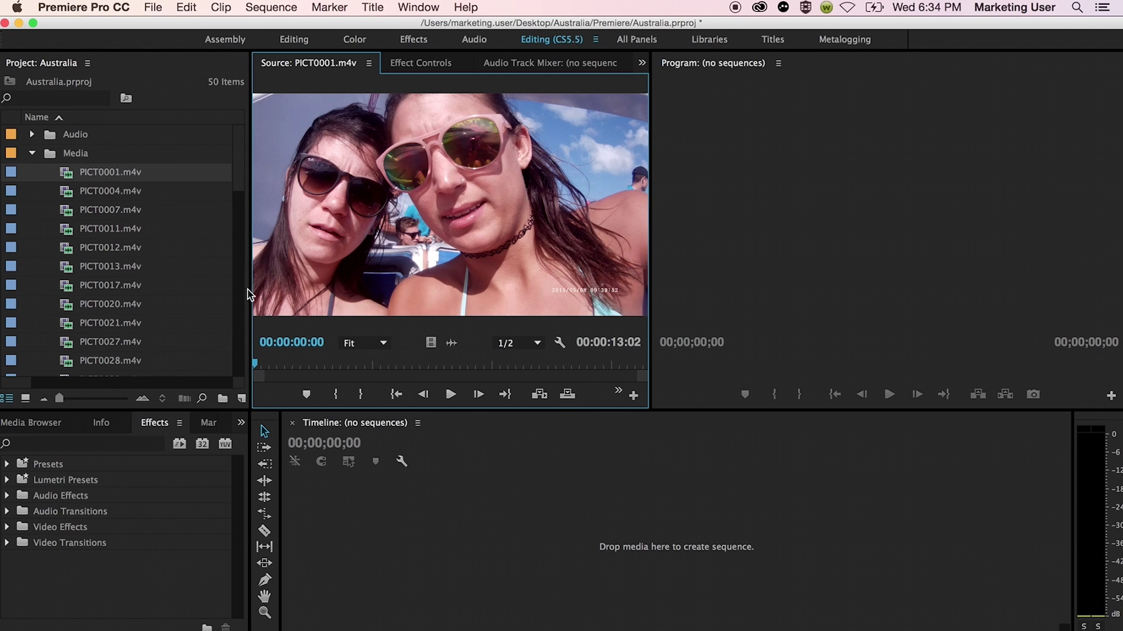
Play and scrub PICT0001.m4v, marking its In point at 00:00:01:15
left_click_drag(314, 367, 266, 370)
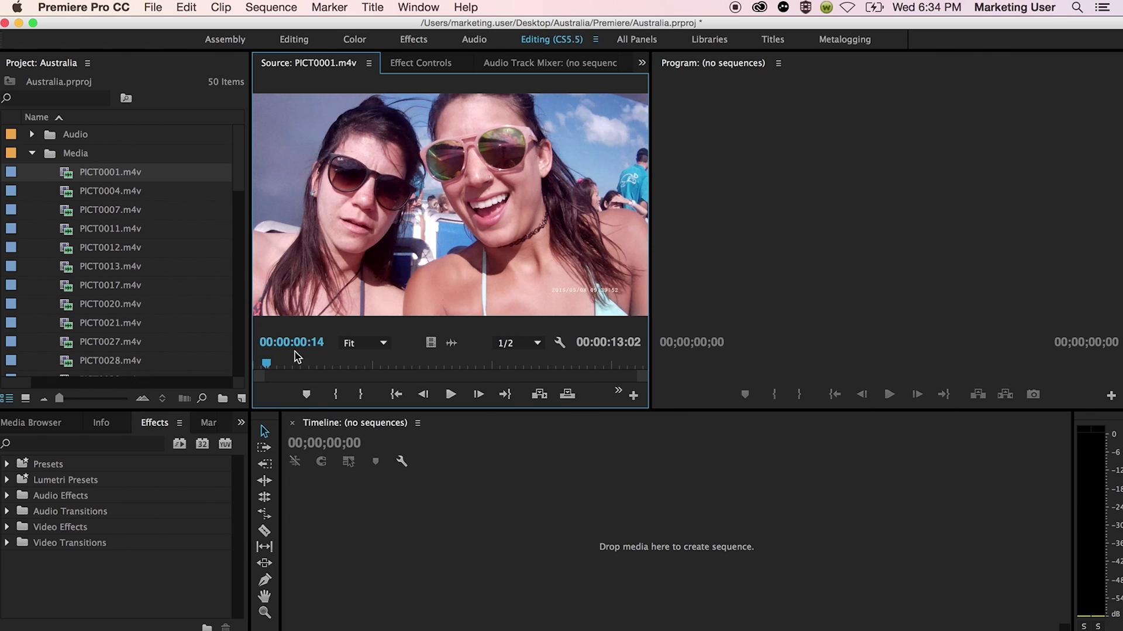
key("space")
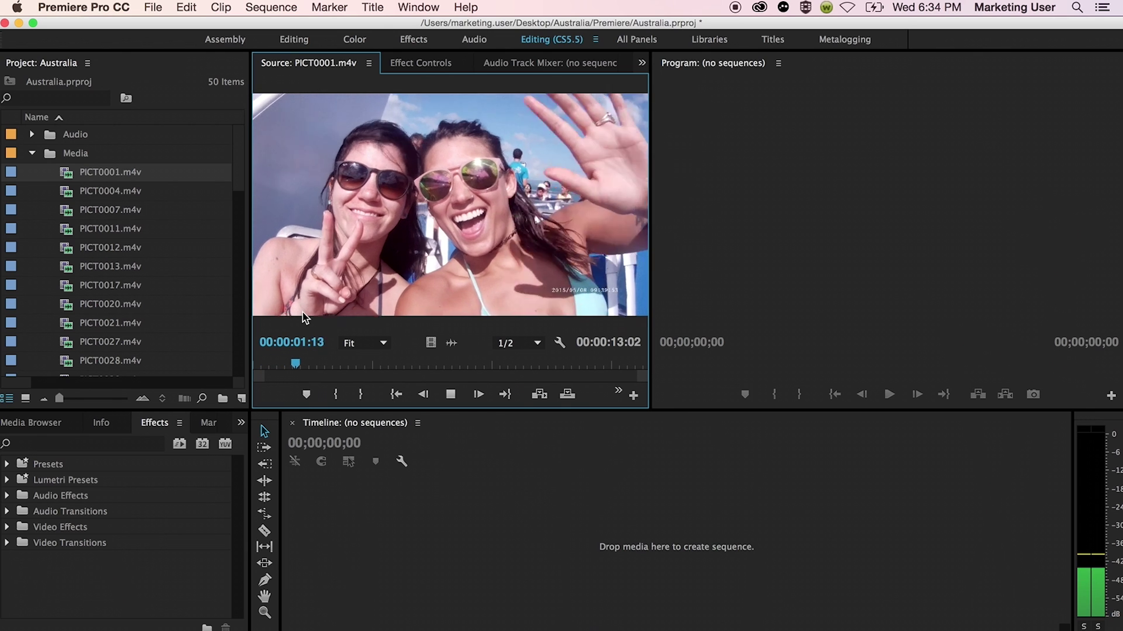
left_click(451, 394)
left_click(451, 397)
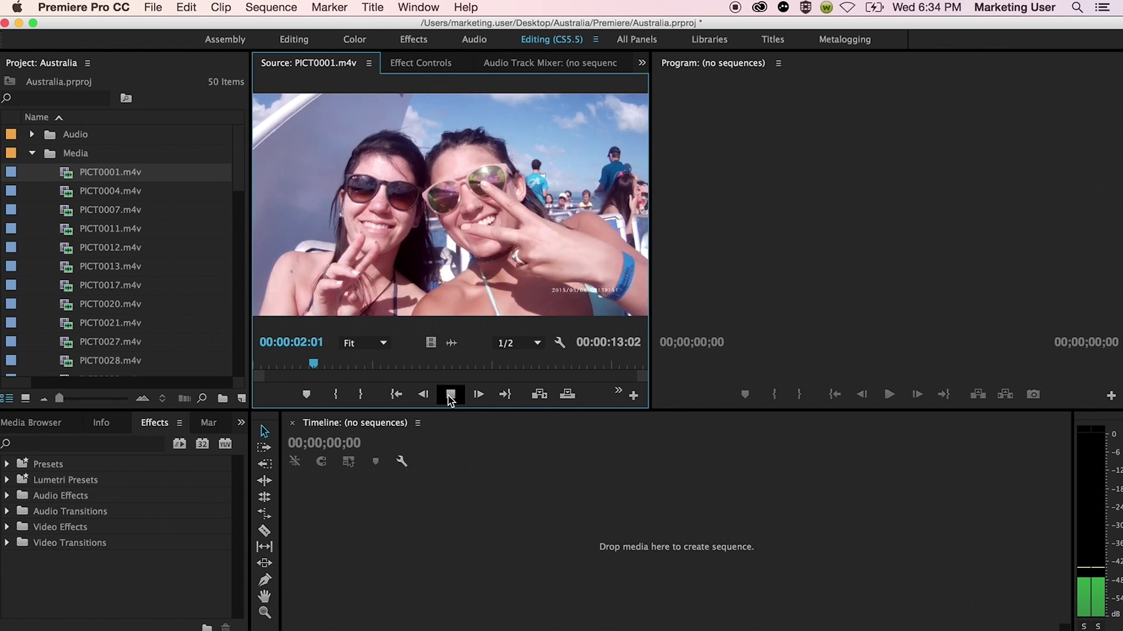
left_click_drag(357, 365, 298, 367)
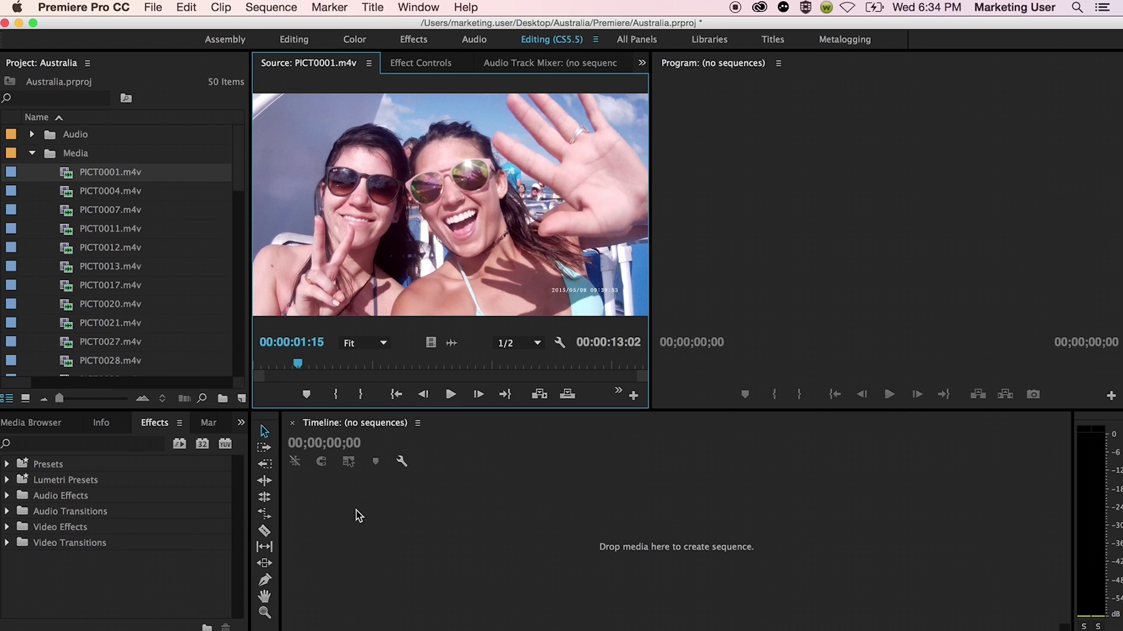
key("i")
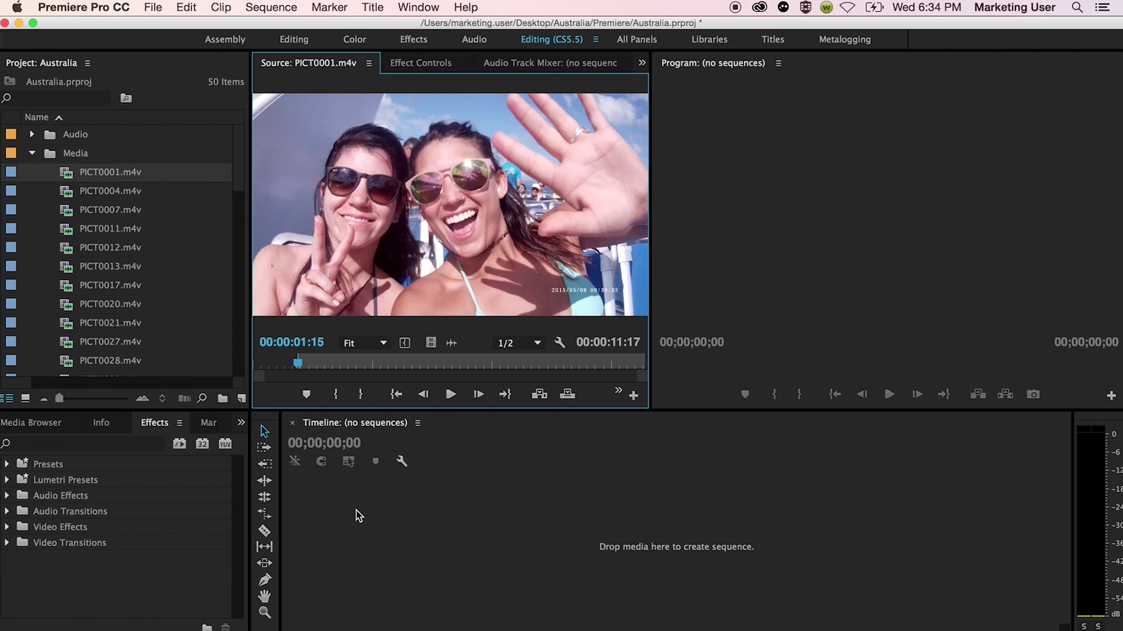
Mark the Out point at 00:00:03:16 and make a sequence from the 2:02 portion
key("space")
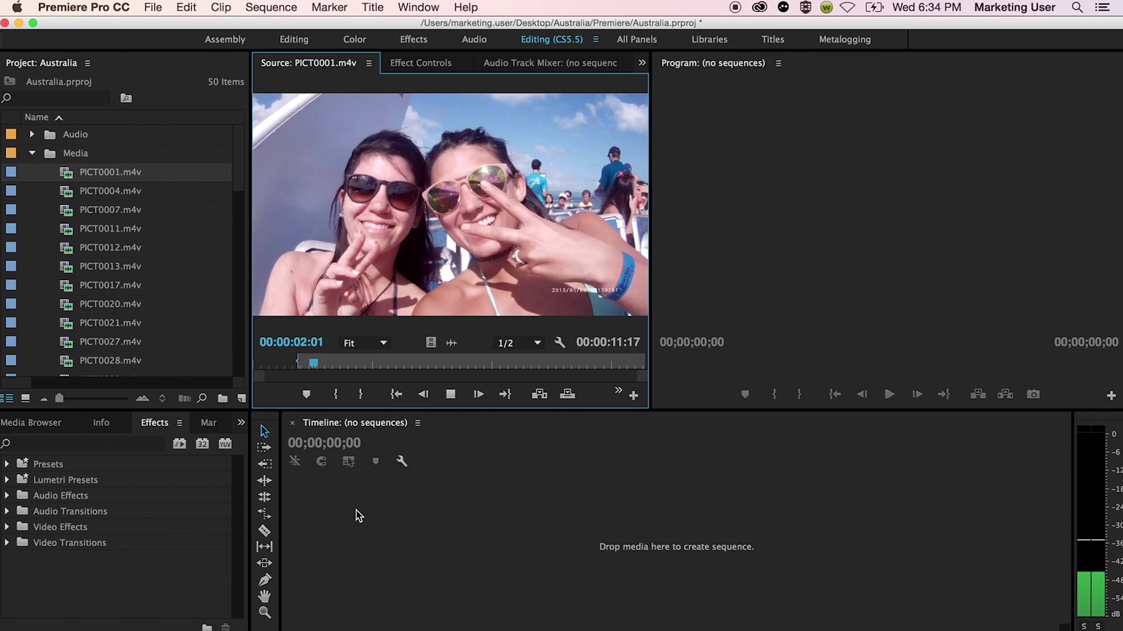
key("space")
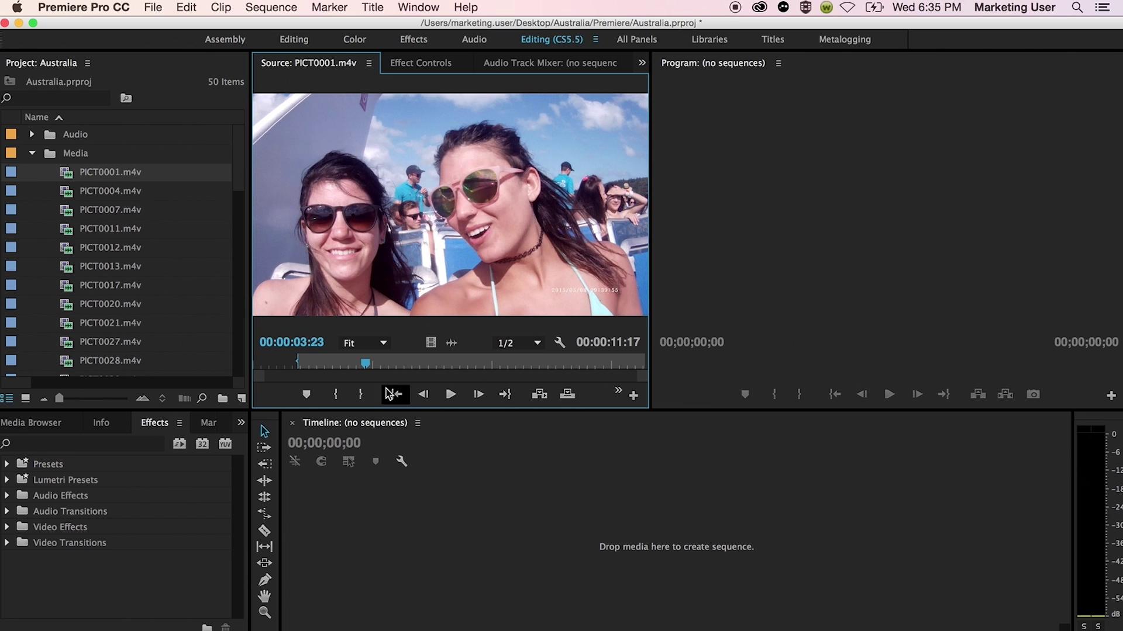
left_click(363, 366)
left_click_drag(363, 367, 359, 367)
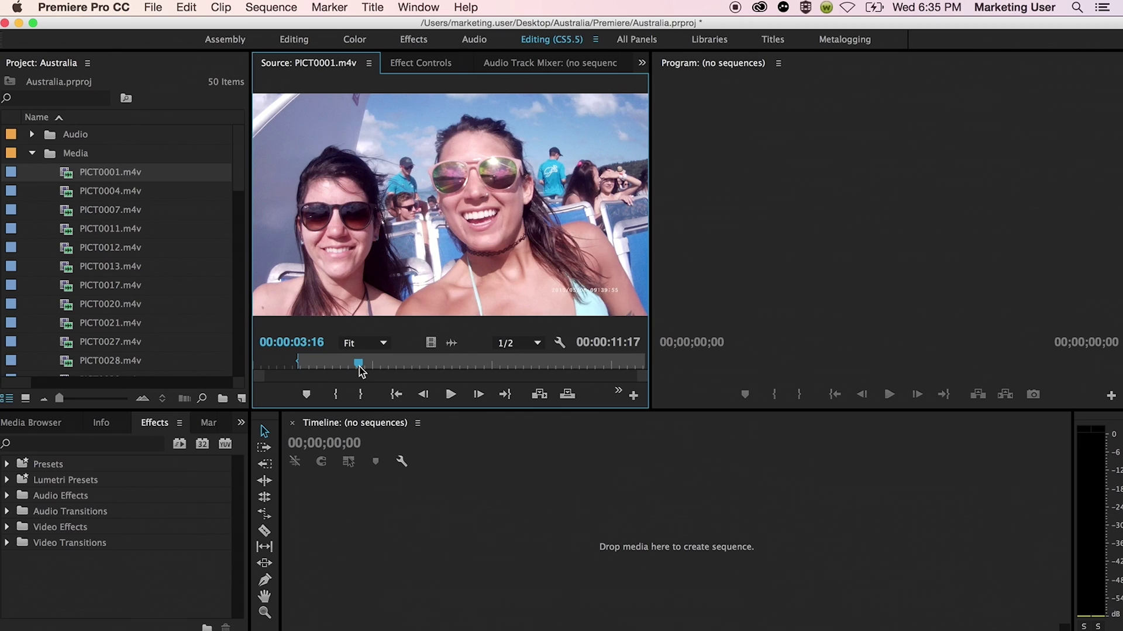
key("o")
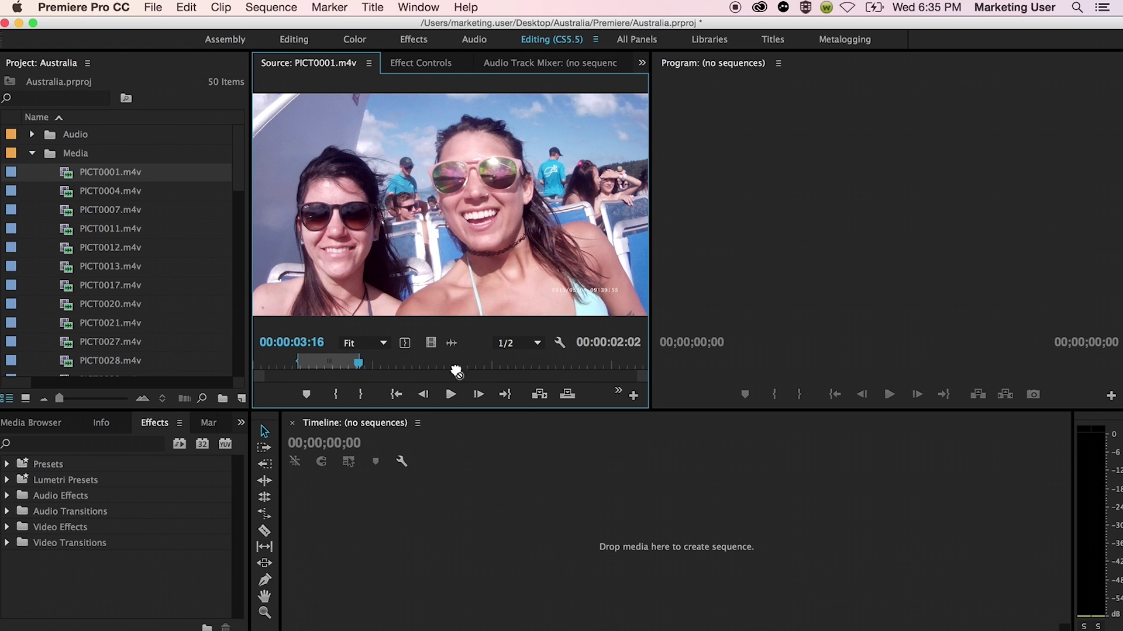
left_click_drag(506, 534, 505, 534)
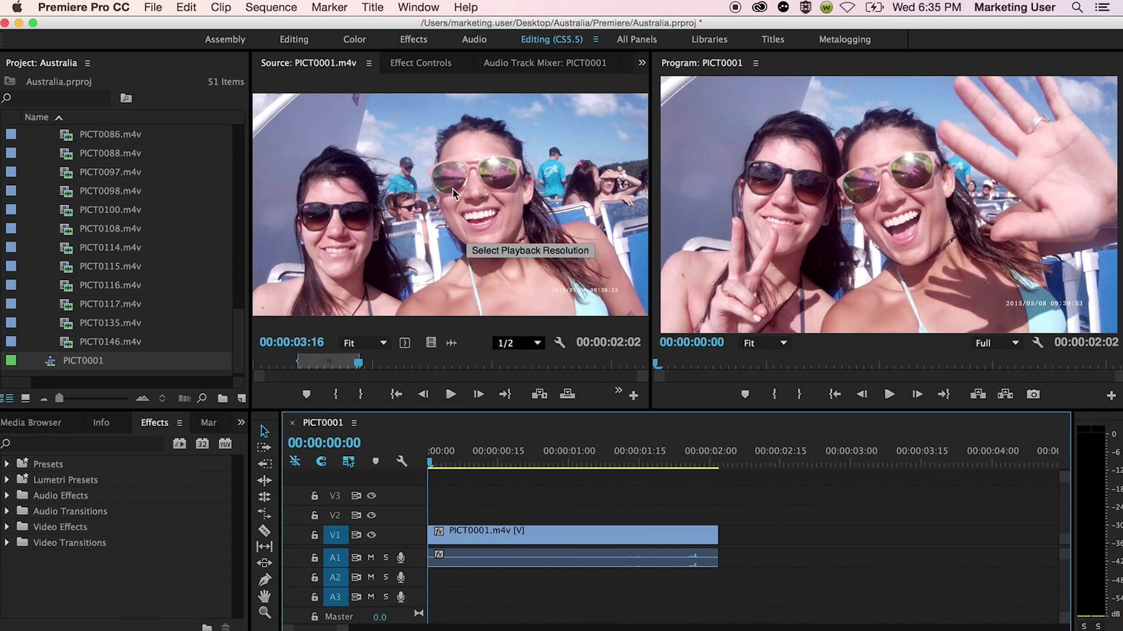
Cancel a File > New > Sequence attempt and expand V1/A1 tracks to show thumbnail and waveform
left_click(186, 7)
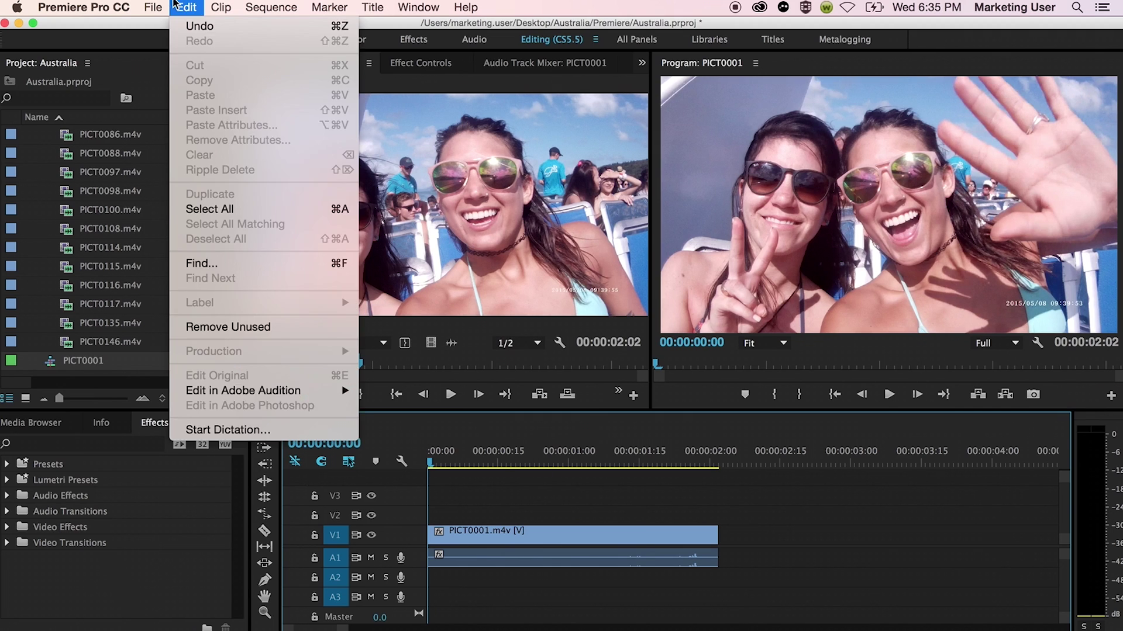
mouse_move(160, 10)
mouse_move(225, 58)
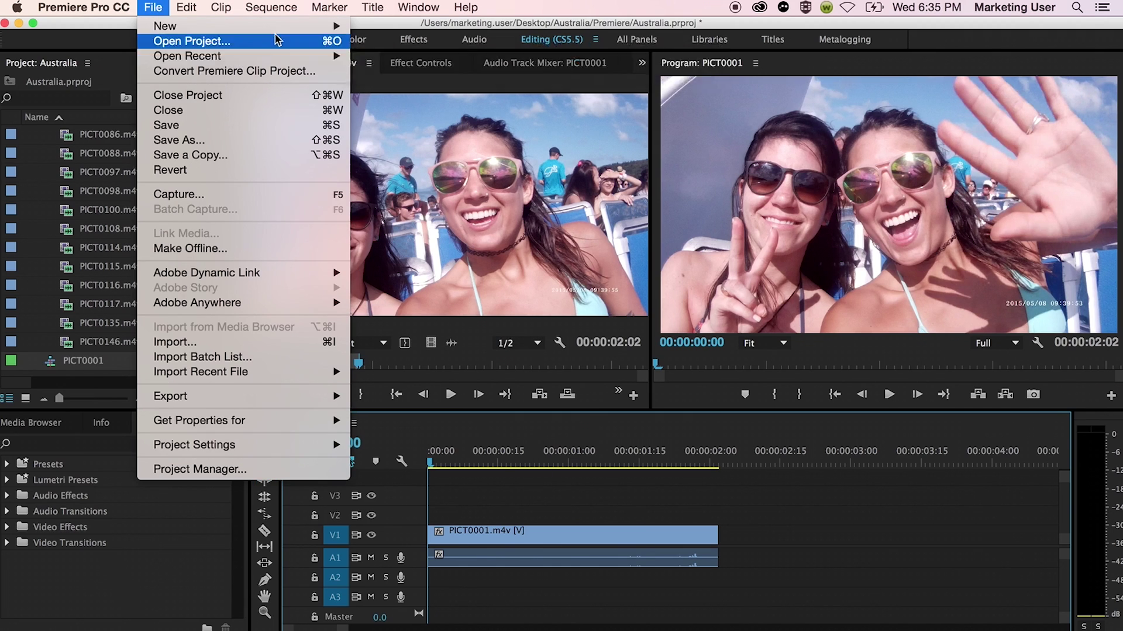
mouse_move(291, 28)
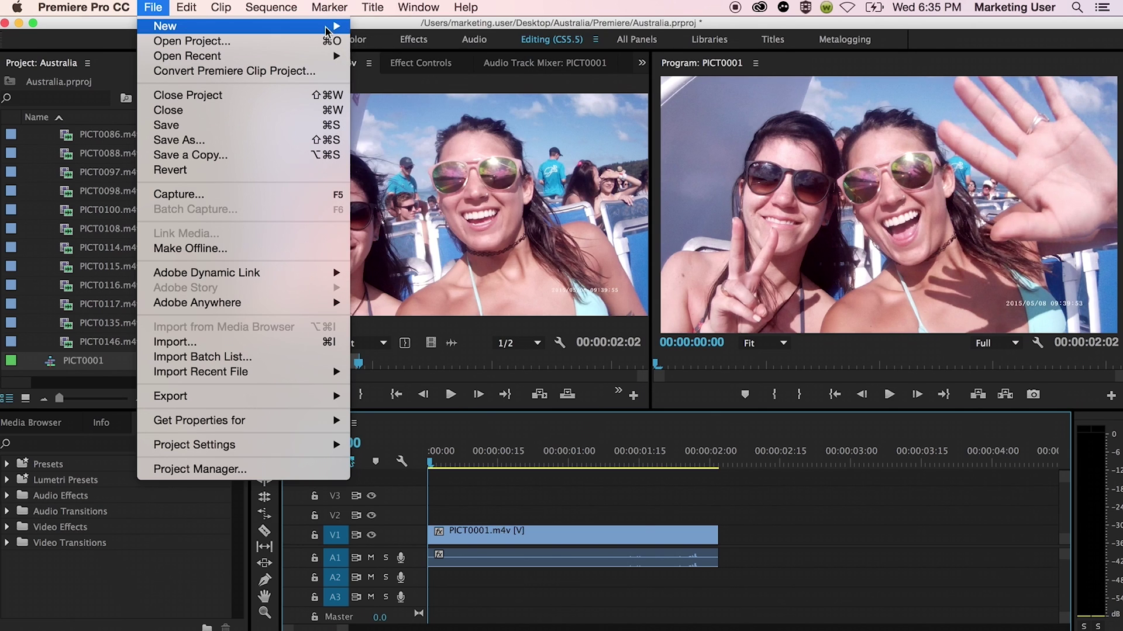
left_click(408, 47)
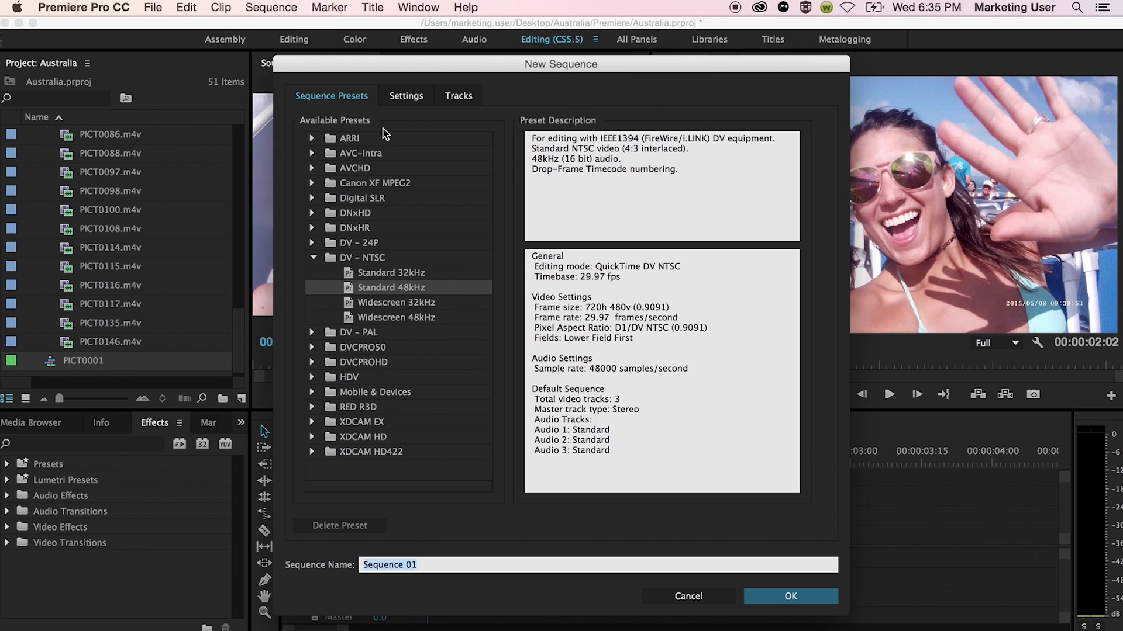
left_click(681, 603)
scroll(140, 275, "up", 15)
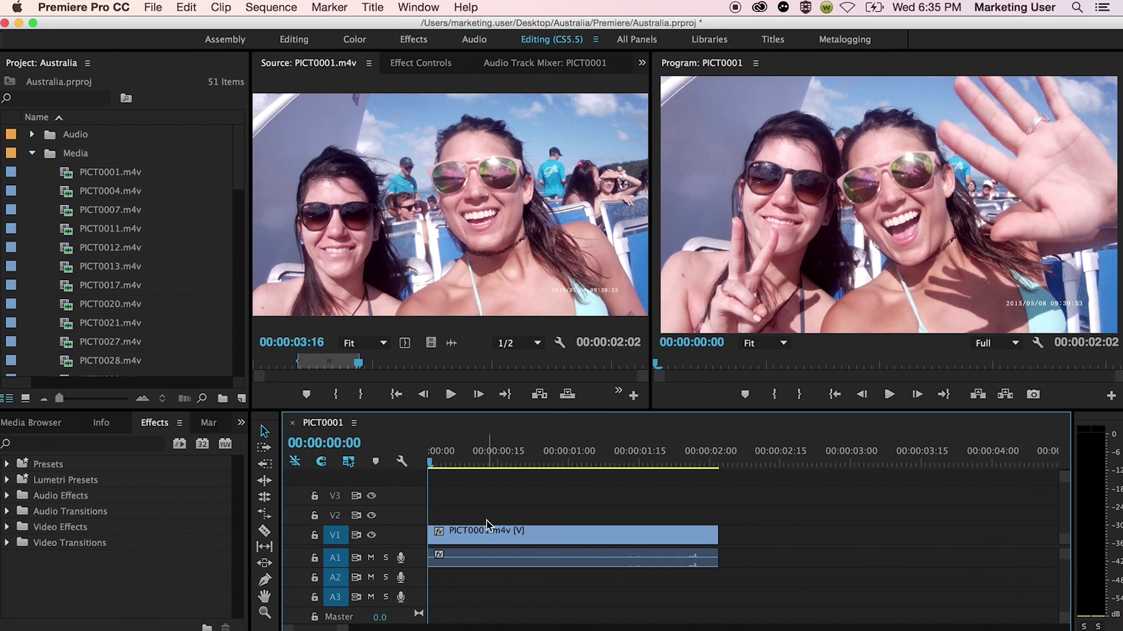
key("shift+=")
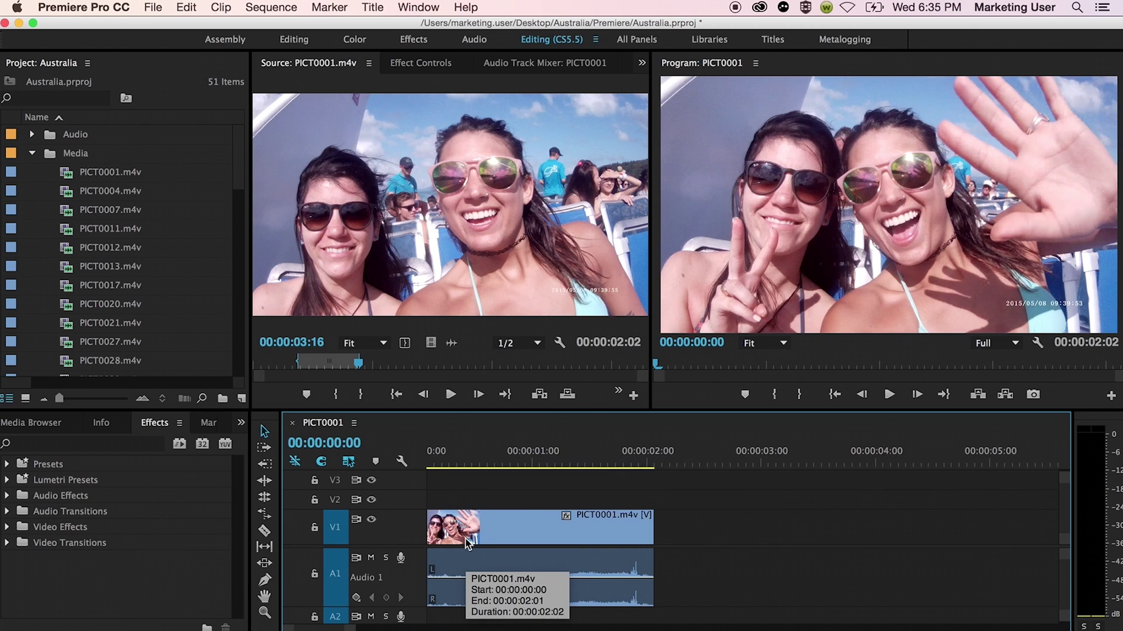
key("=")
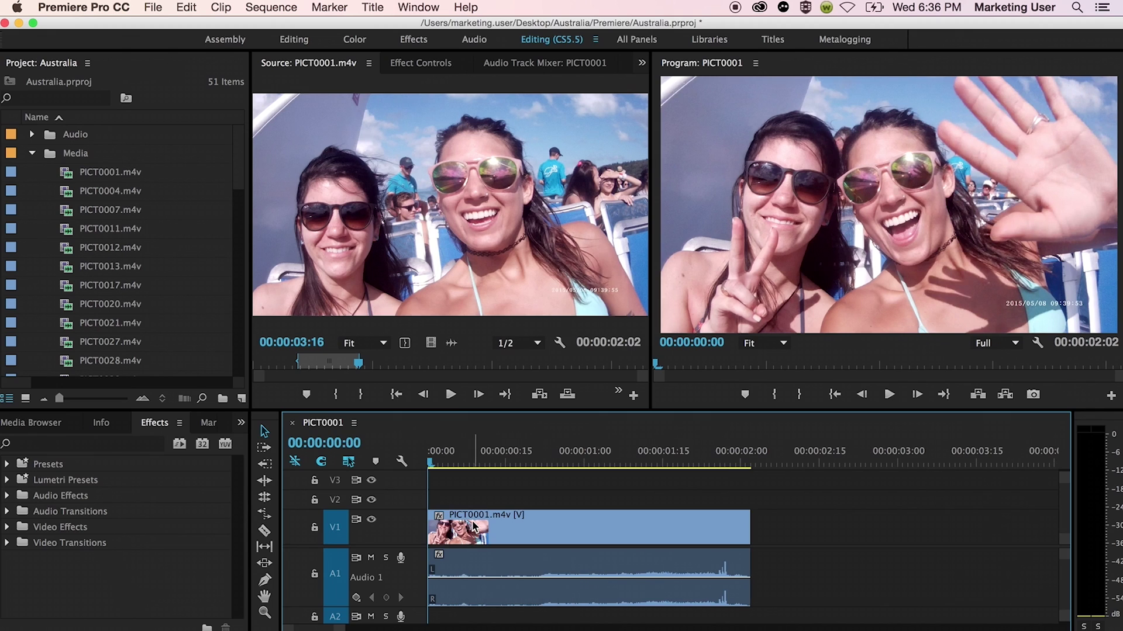
key("=")
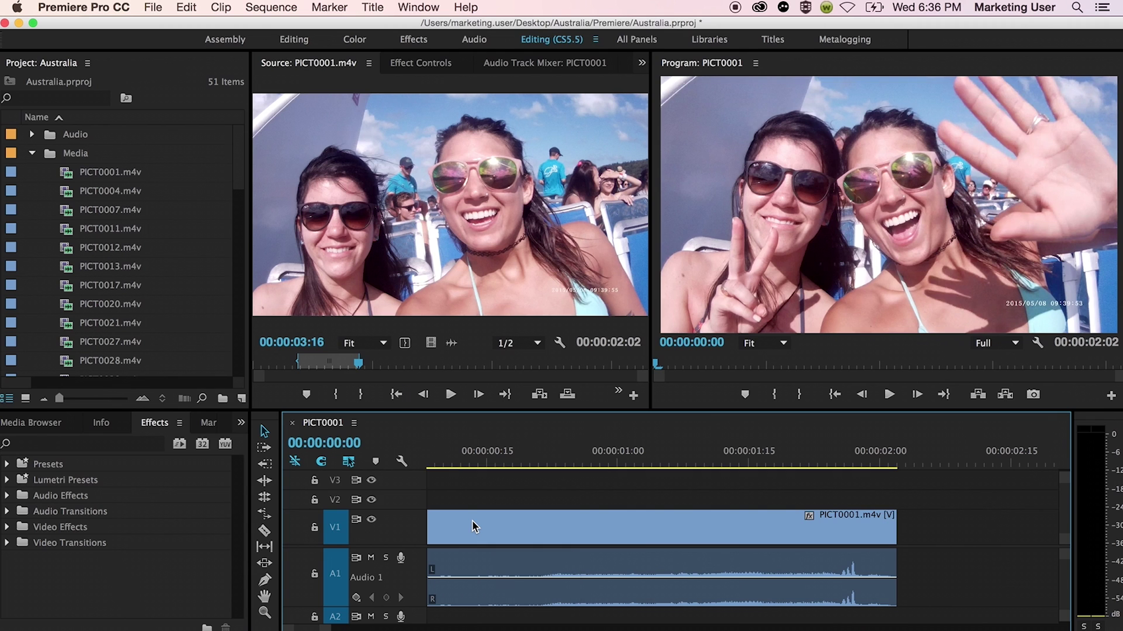
key("=")
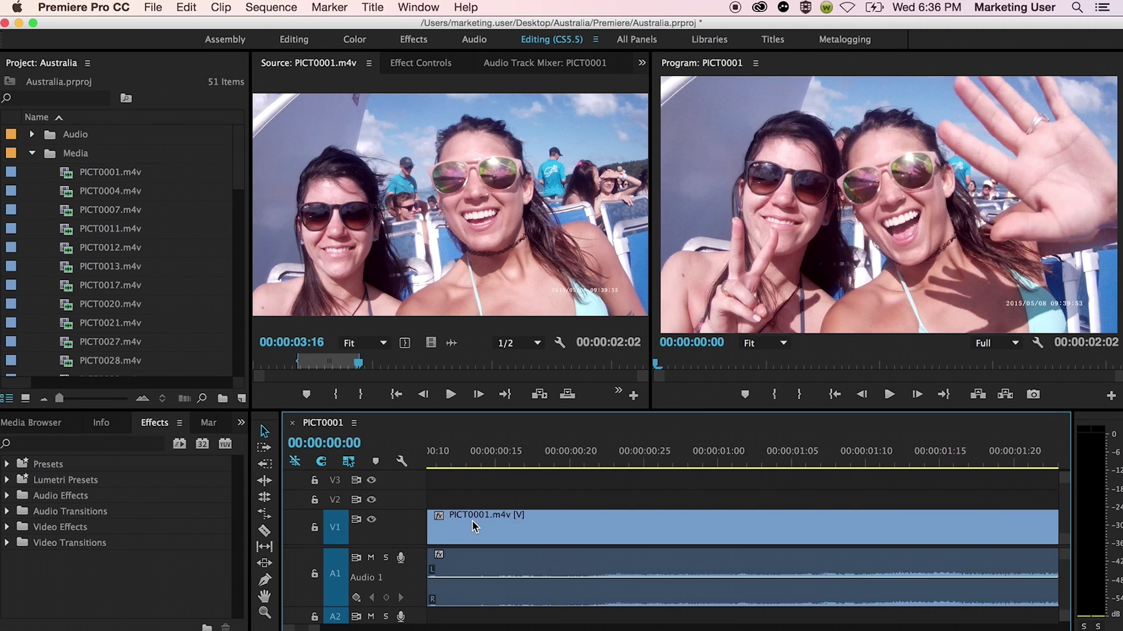
key("-")
key("-")
key("-")
key("=")
key("-")
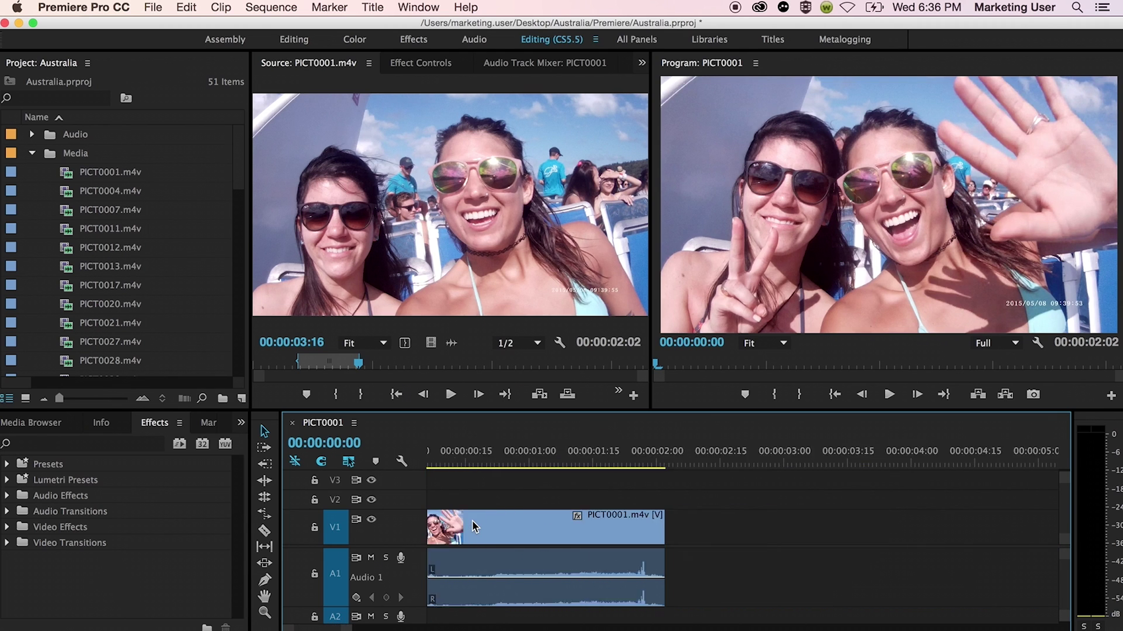
key("=")
key("=")
key("-")
key("-")
key("=")
key("-")
key("-")
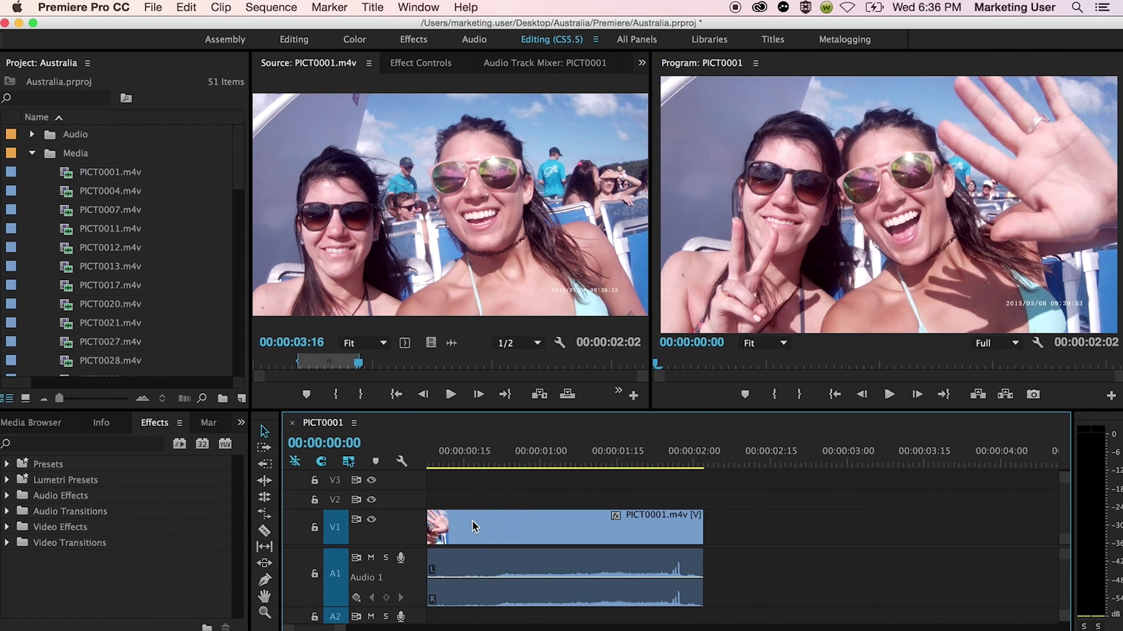
key("-")
key("-")
key("=")
key("=")
key("-")
key("-")
key("-")
key("=")
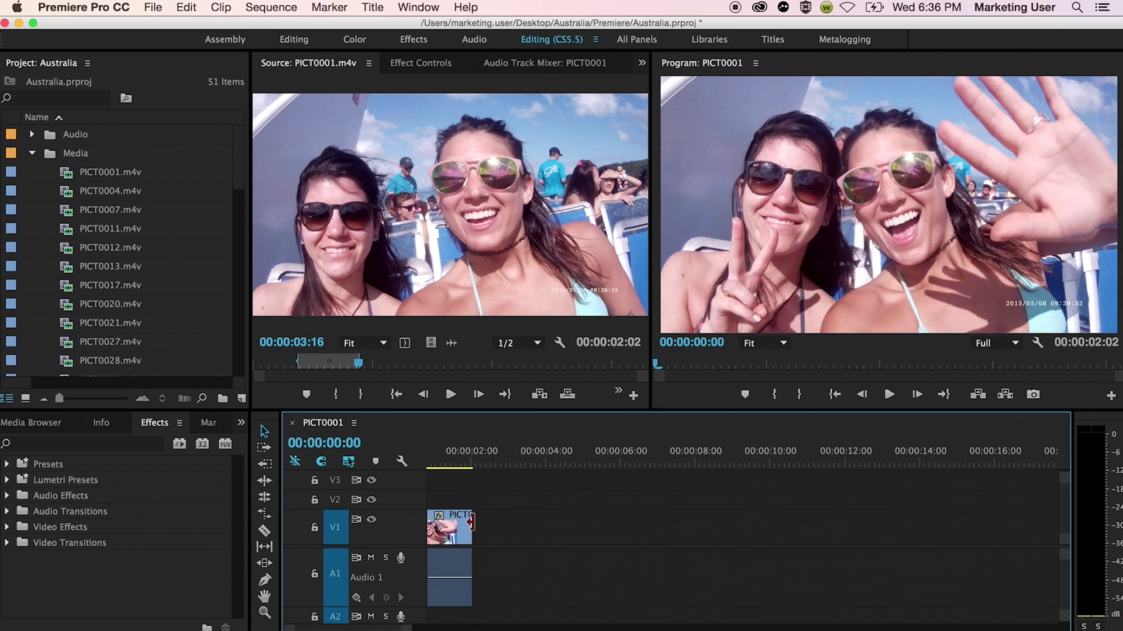
key("-")
key("=")
key("-")
key("=")
key("=")
key("=")
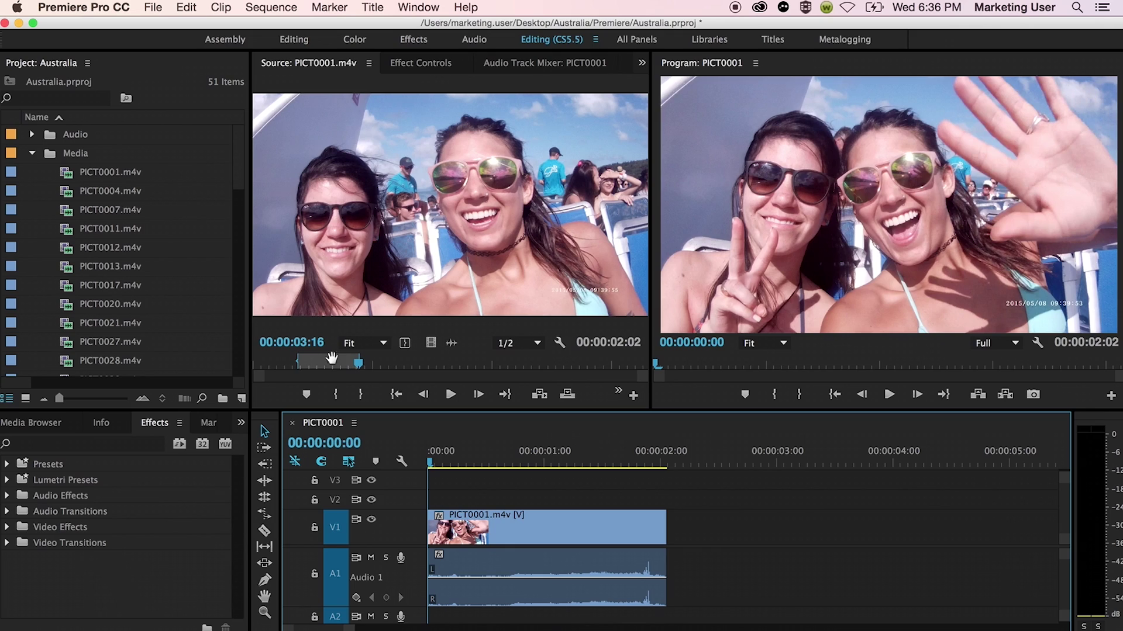
left_click_drag(434, 472, 531, 464)
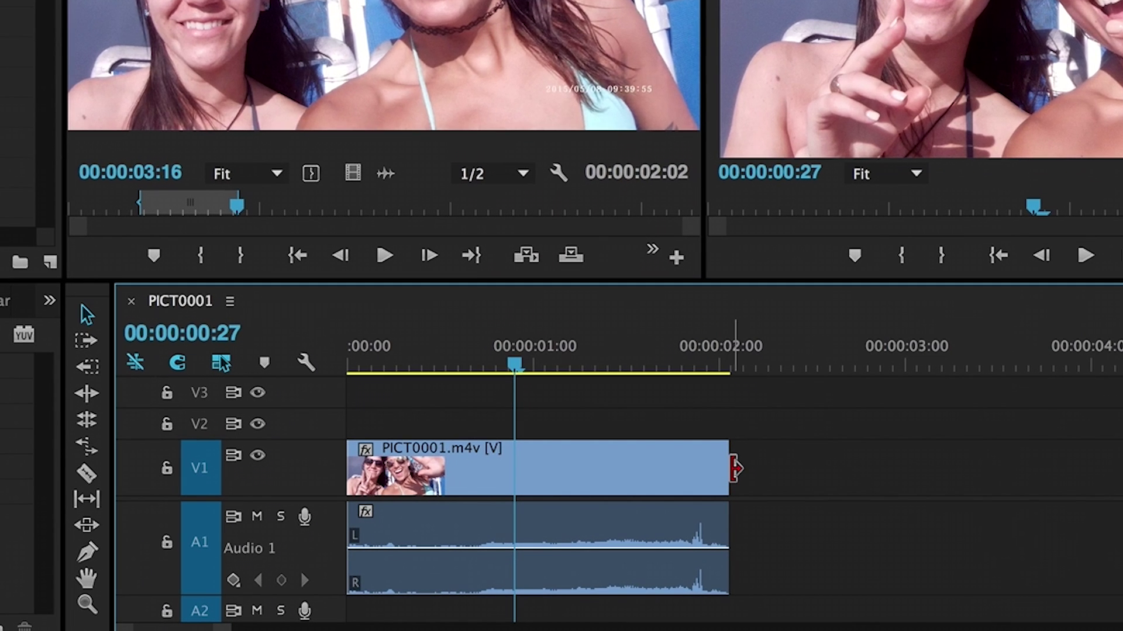
left_click(735, 468)
left_click_drag(737, 467, 1122, 468)
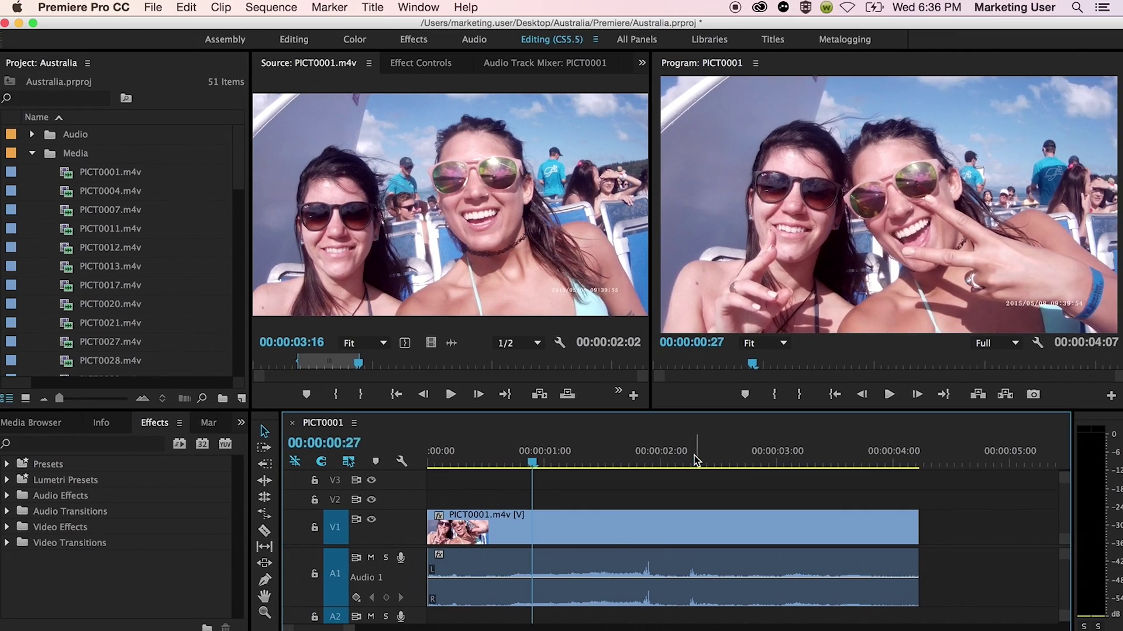
left_click_drag(532, 462, 849, 468)
key("super+z")
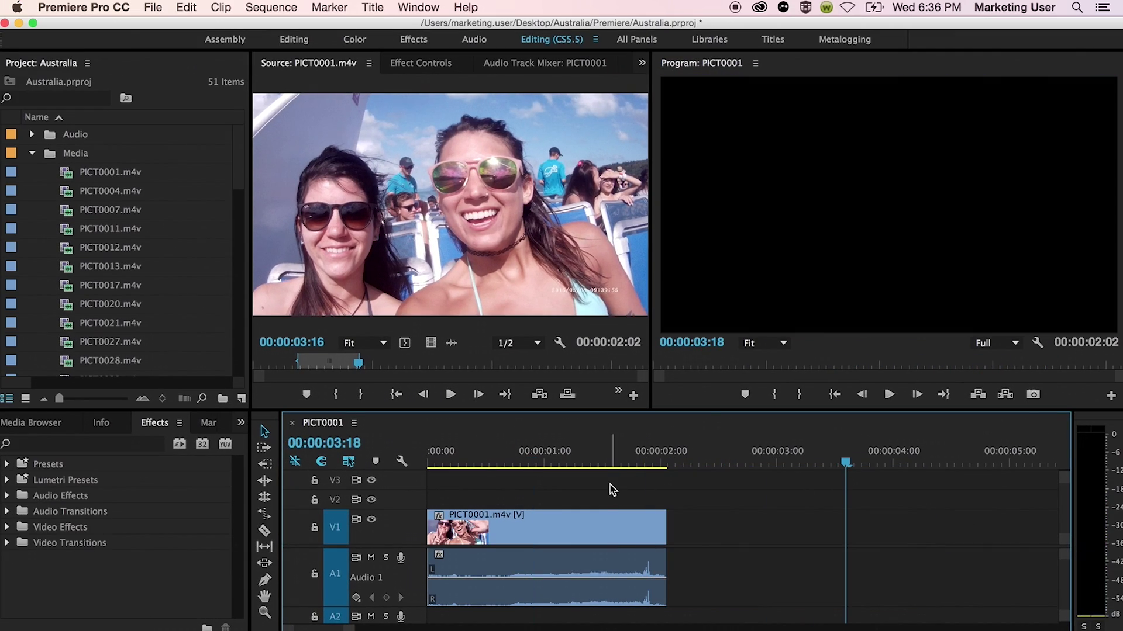
Open PICT0004.m4v in the Source monitor and mark a short section with In and Out
left_click(514, 462)
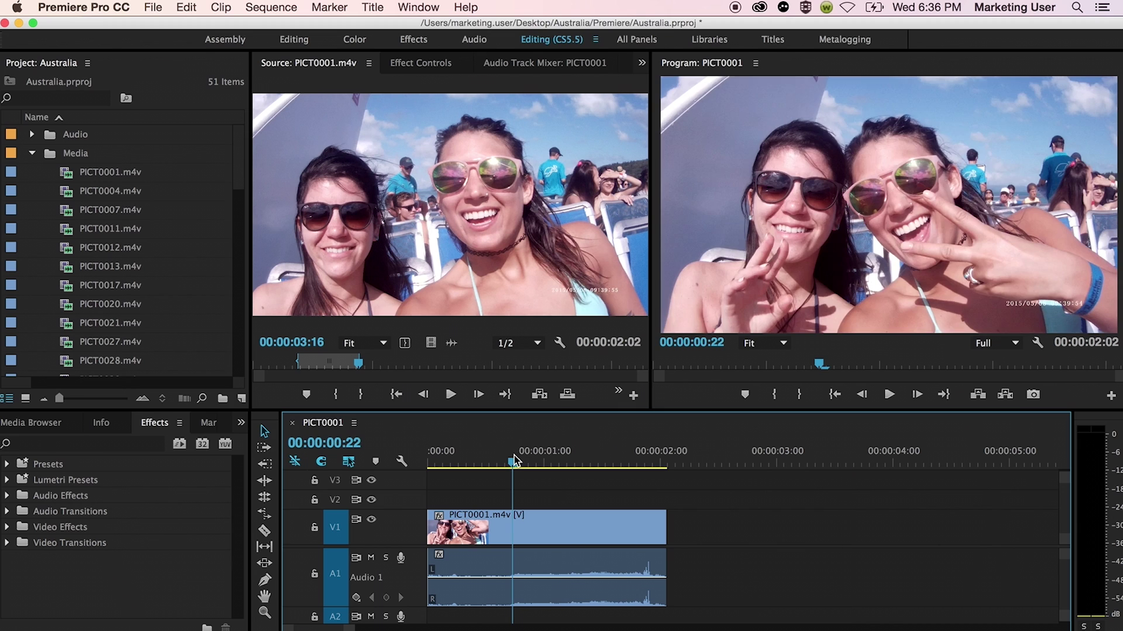
double_click(66, 193)
left_click_drag(336, 363, 458, 357)
key("space")
left_click(518, 358)
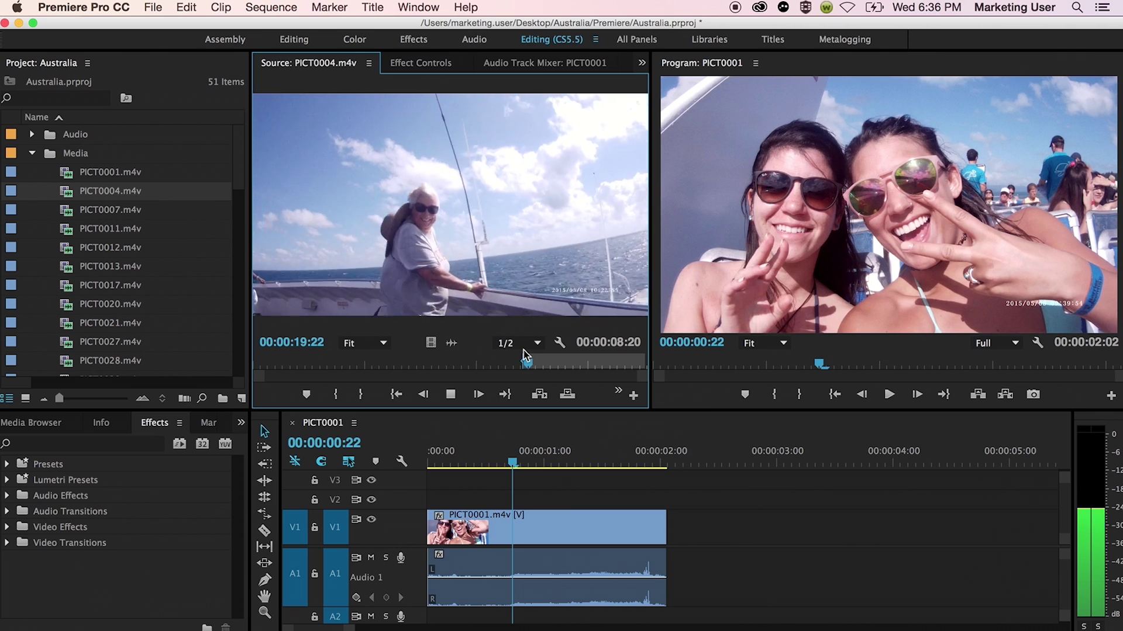
key("o")
key("space")
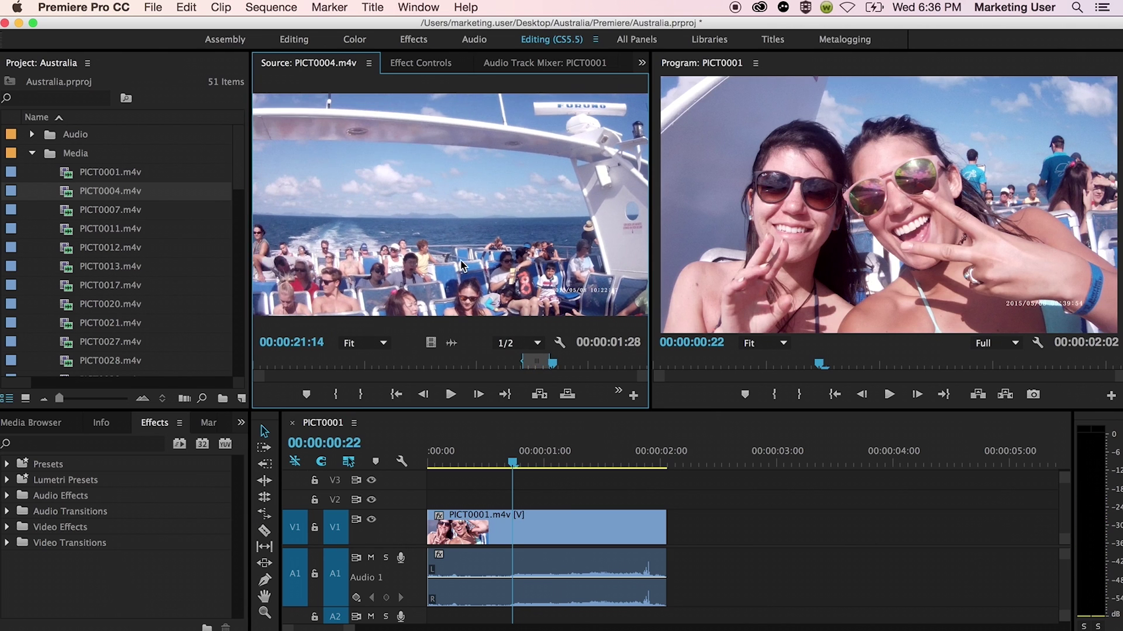
Place PICT0004's video only after PICT0001 on V1 and delete PICT0001's audio from A1
key("minus")
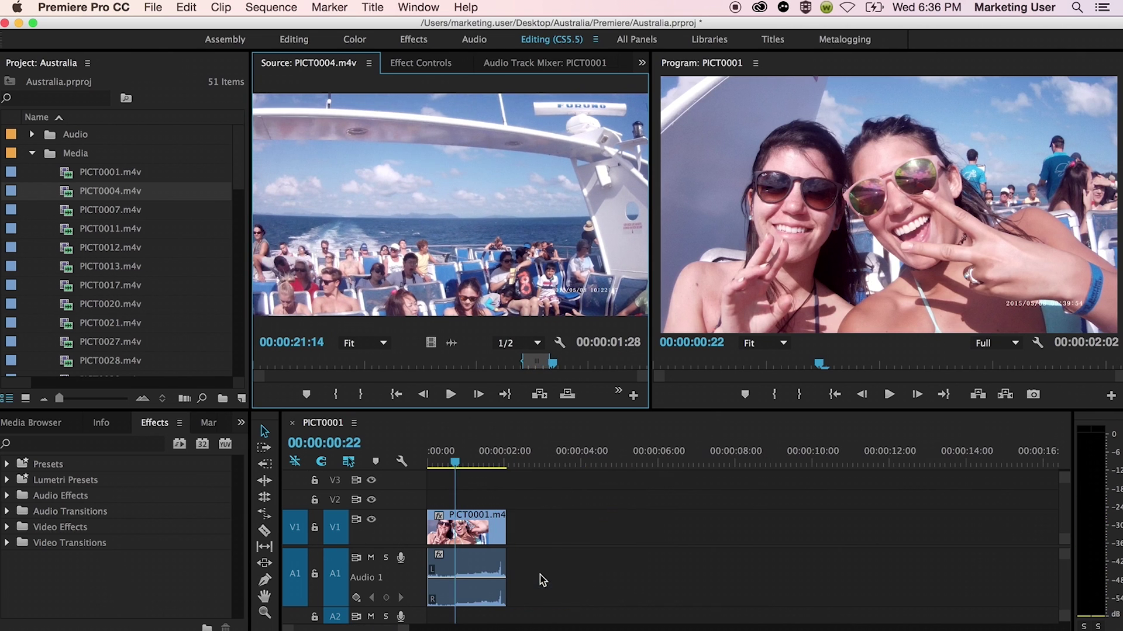
key("equal")
key("minus")
key("equal")
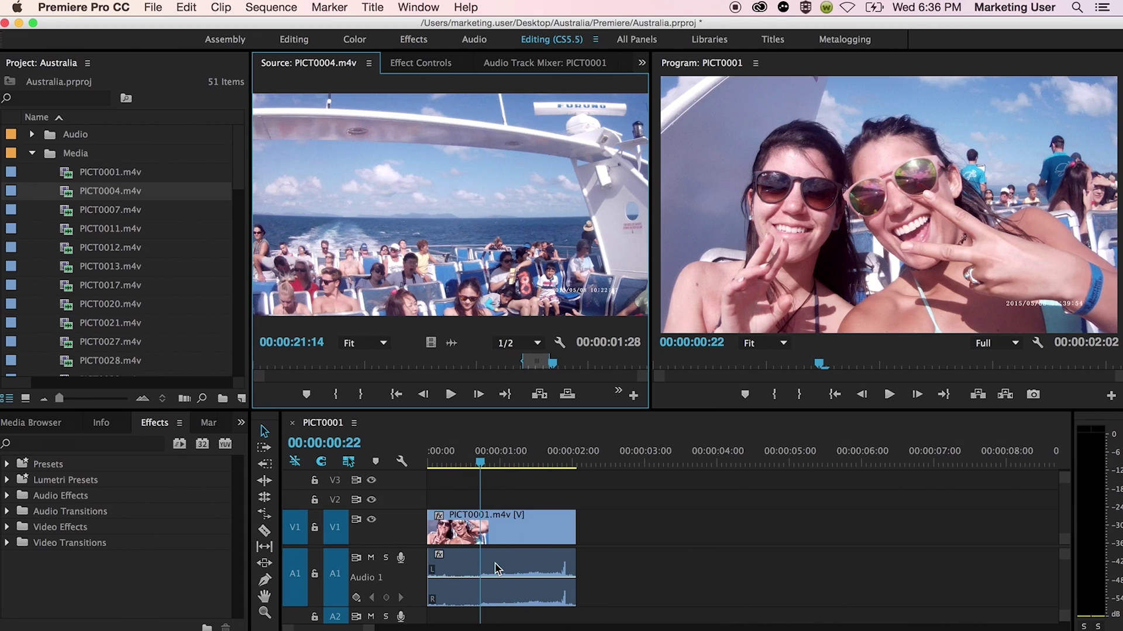
key("equal")
key("equal")
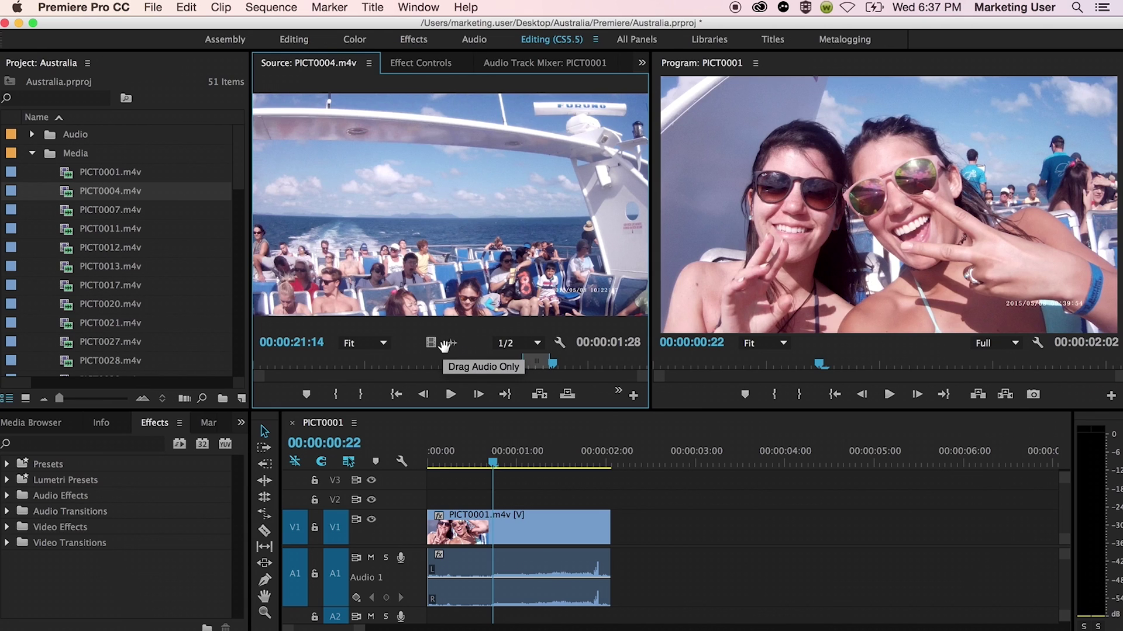
left_click_drag(431, 342, 614, 539)
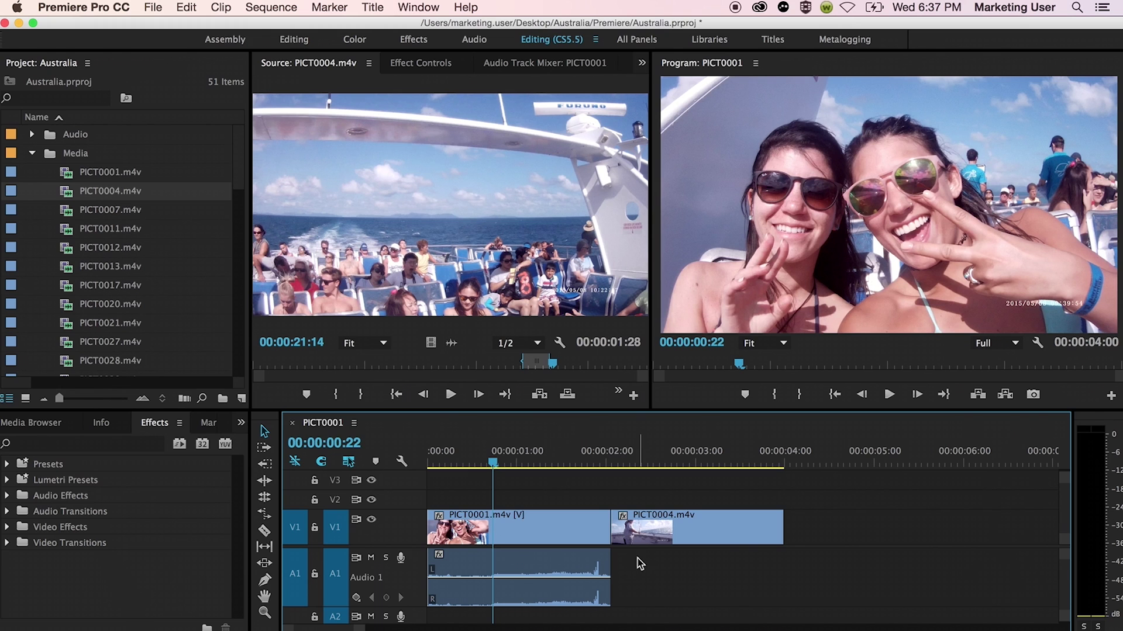
left_click(576, 570)
key("Delete")
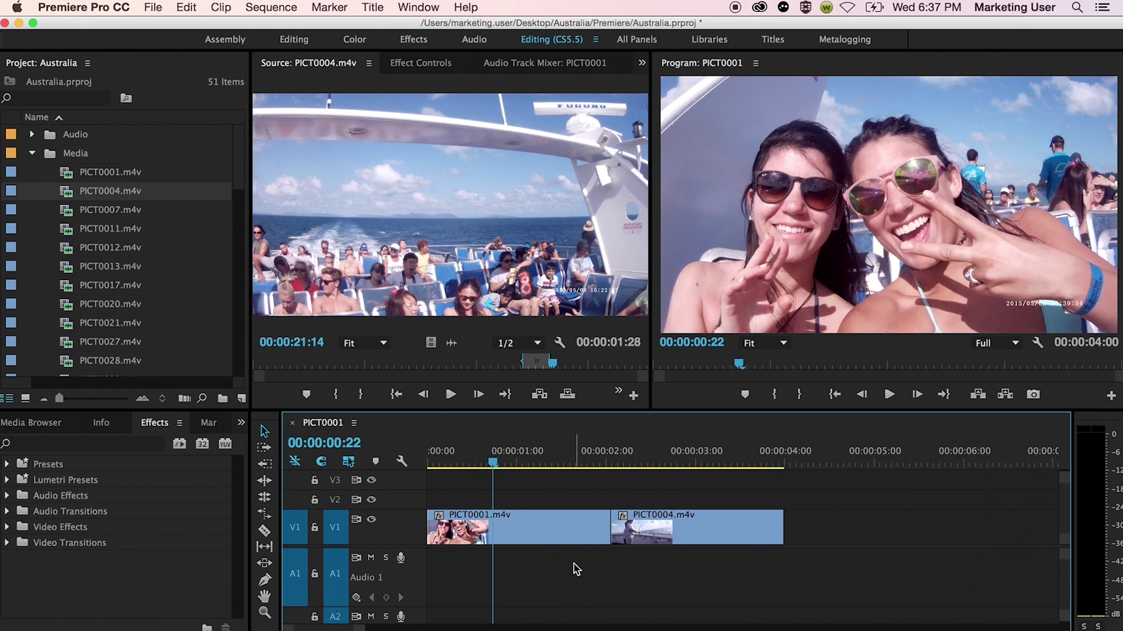
left_click_drag(494, 459, 600, 439)
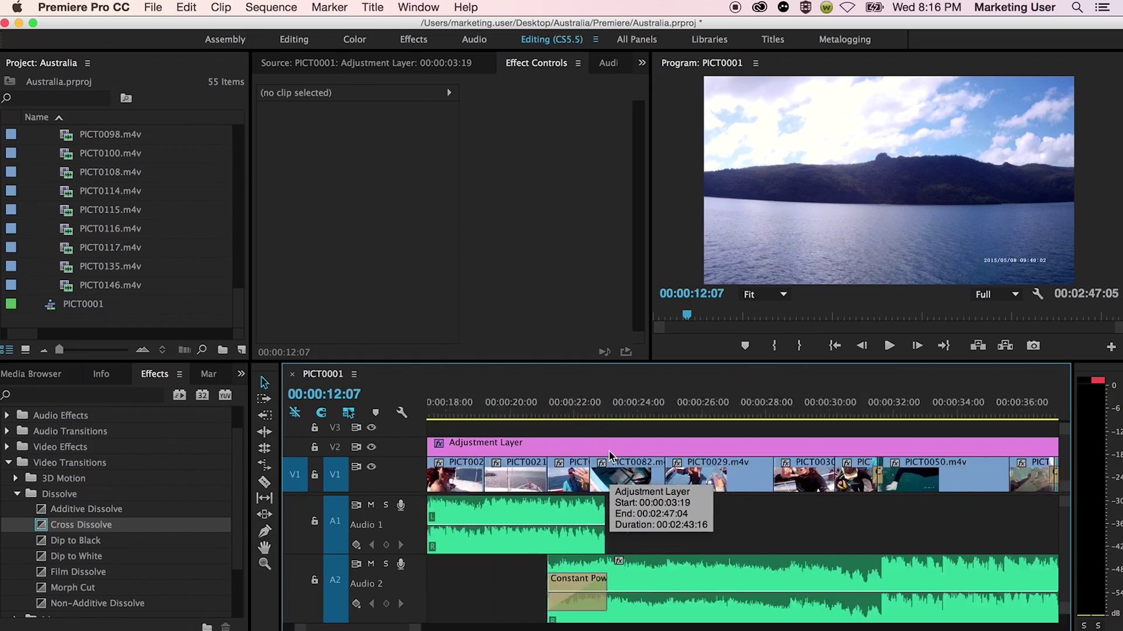
scroll(609, 455, "right", 2)
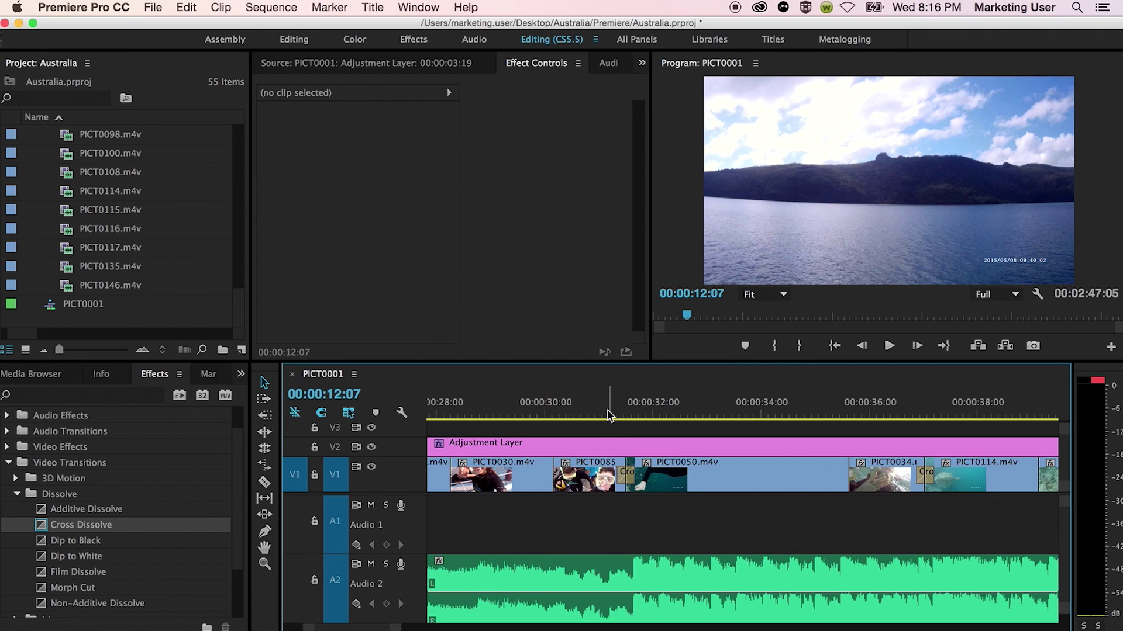
Play and scrub the sequence around the PICT0085 clip near 00:00:32
left_click(596, 407)
left_click(663, 403)
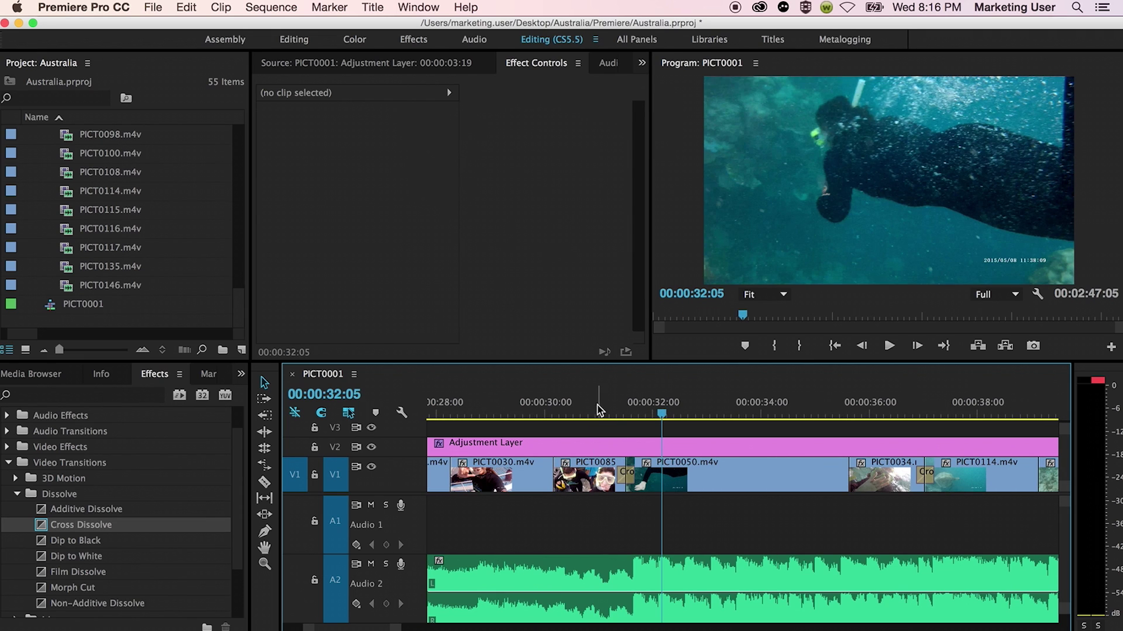
left_click(613, 414)
key("=")
left_click(538, 405)
key("space")
left_click(538, 405)
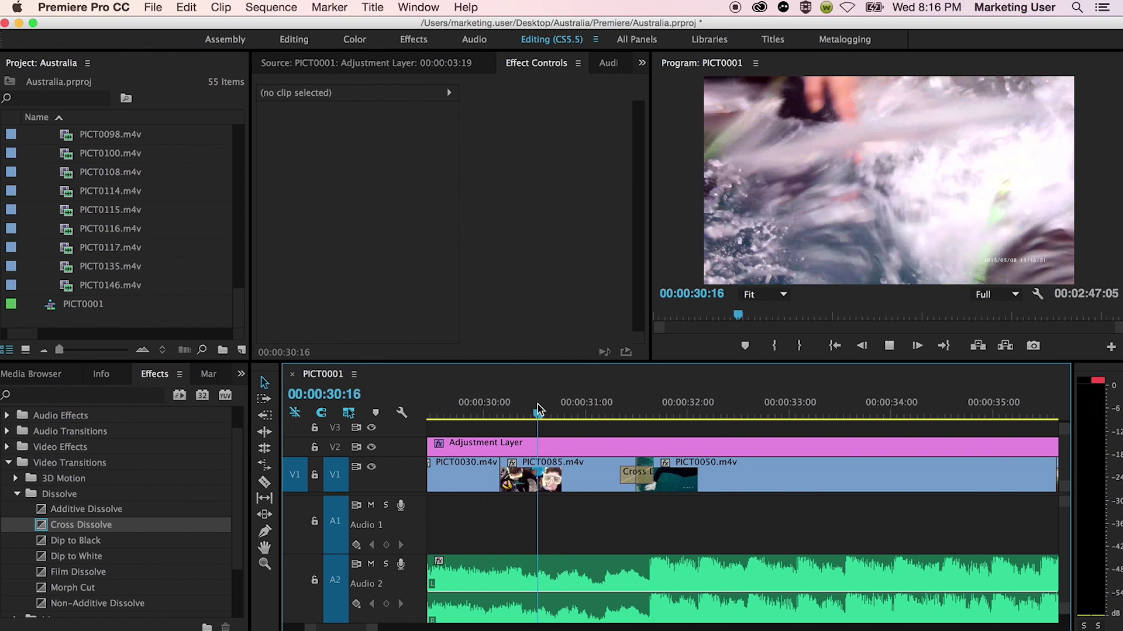
key("space")
key("space")
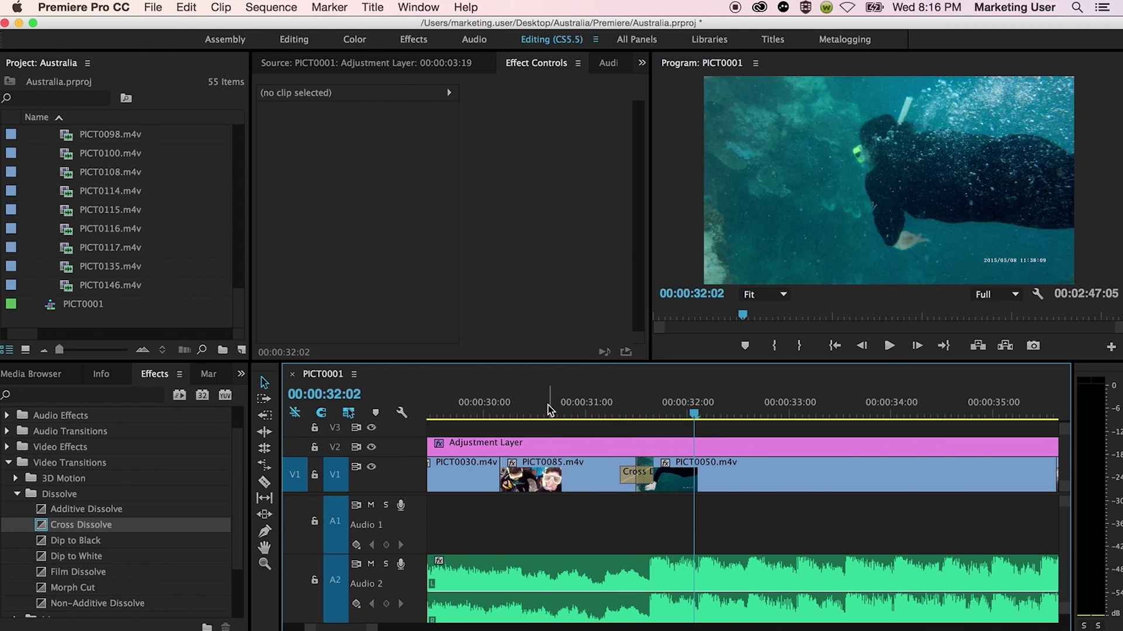
key("XF86AudioRaiseVolume")
left_click_drag(550, 409, 720, 443)
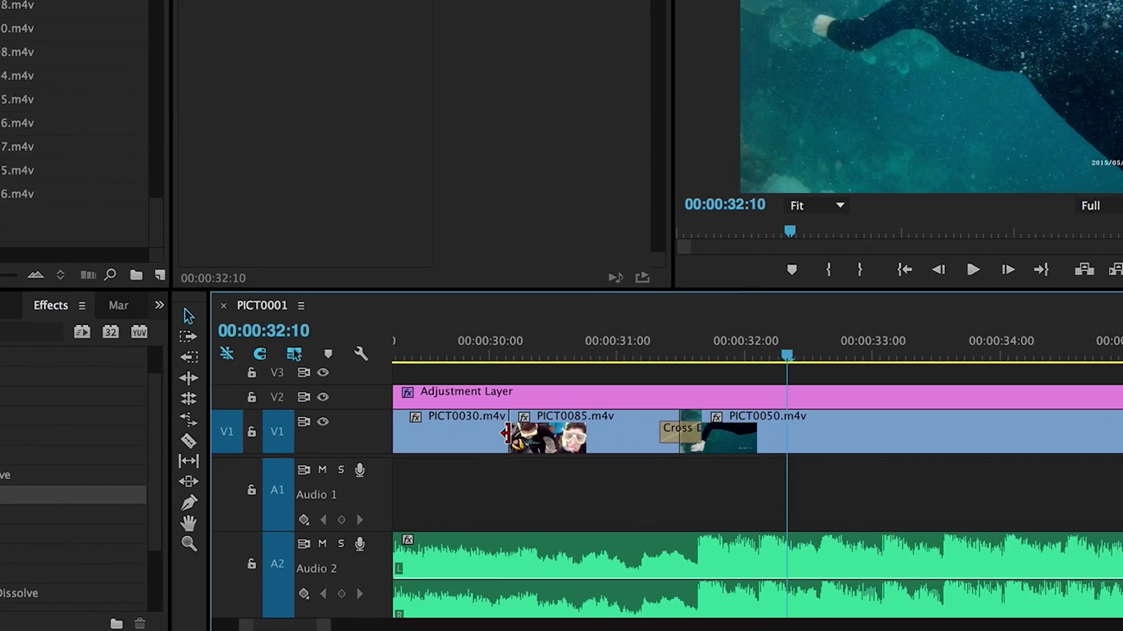
Select the PICT0030/PICT0085 cut, add a Cross Dissolve, and preview it near 00:00:30
scroll(517, 483, "up", 3)
left_click(502, 410)
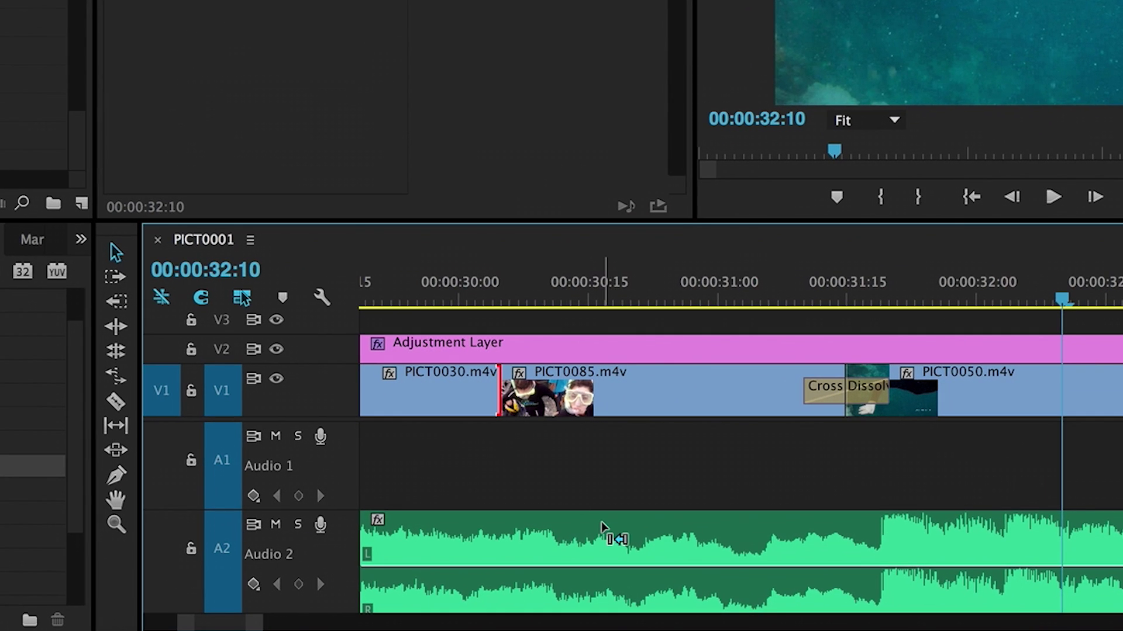
key("ctrl+d")
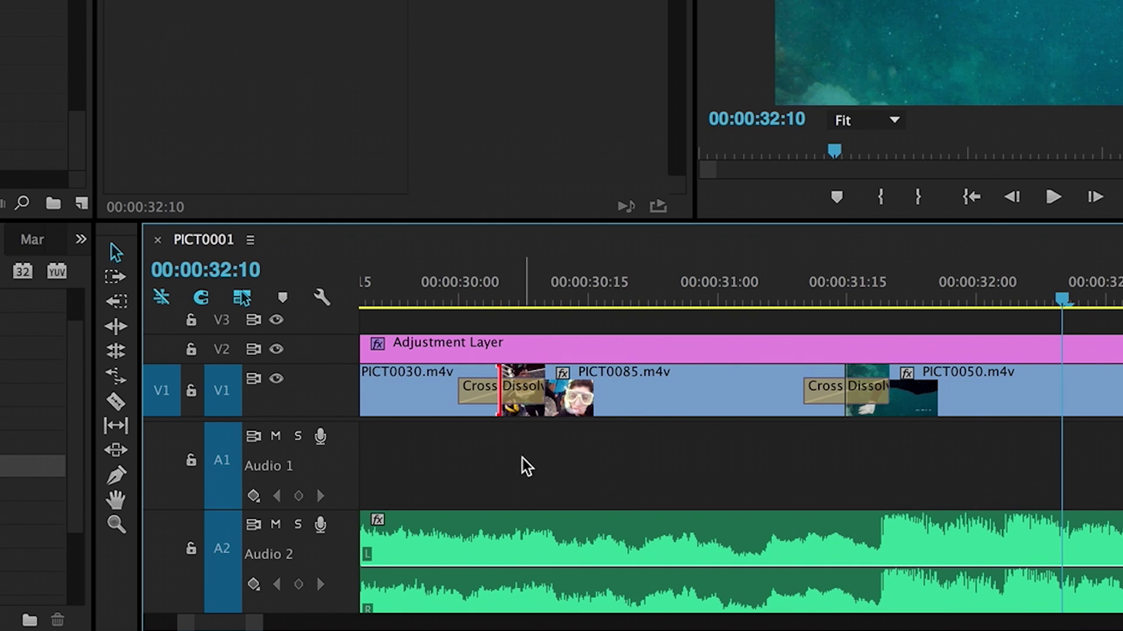
scroll(522, 459, "left", 2)
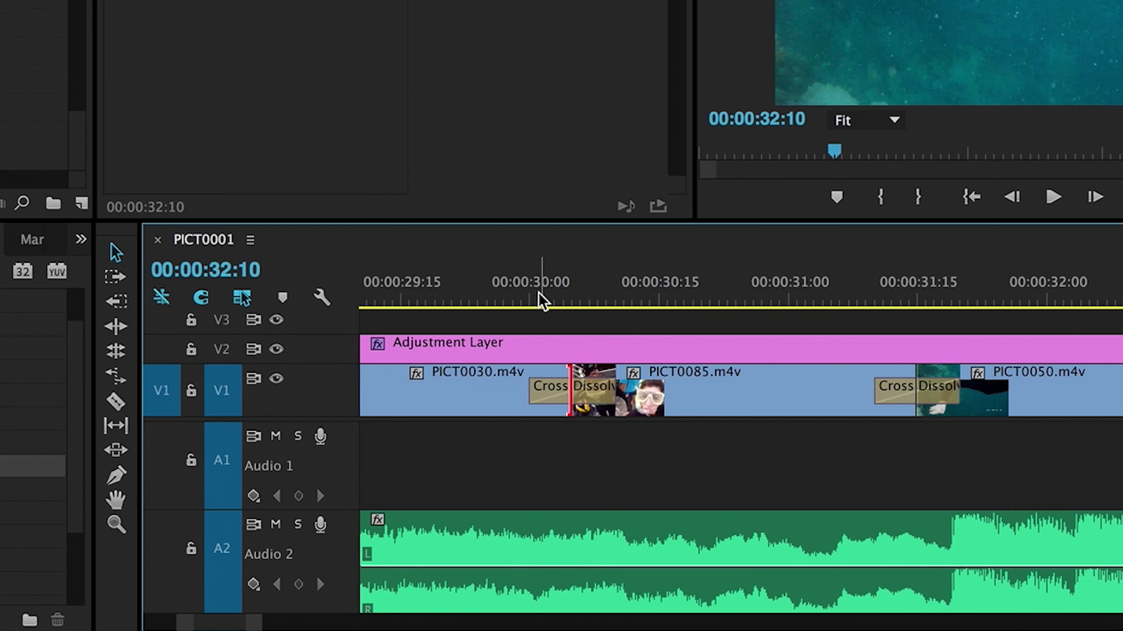
left_click_drag(532, 292, 565, 296)
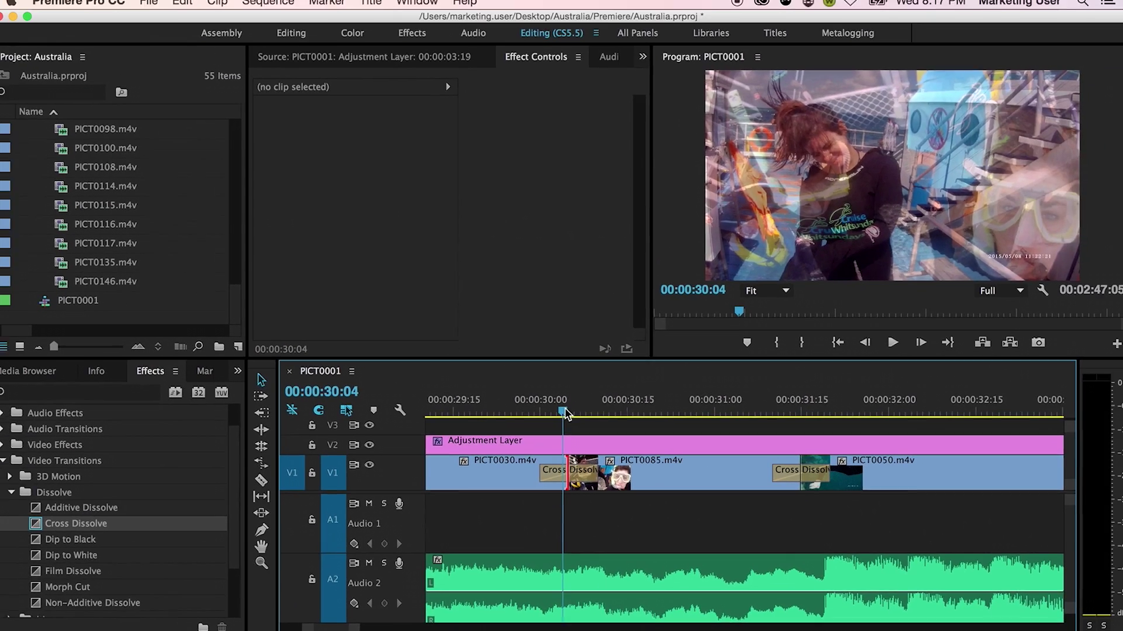
left_click_drag(565, 411, 570, 414)
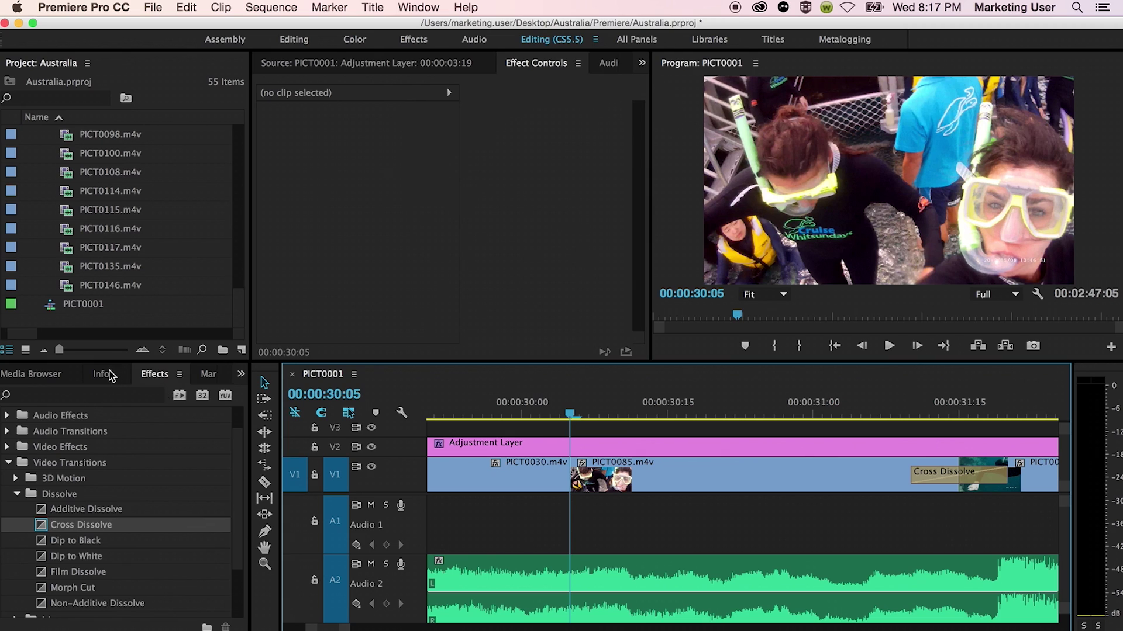
Drag Cross Dissolve from Effects onto the PICT0030/PICT0085 cut, preview it, then delete it
left_click(147, 376)
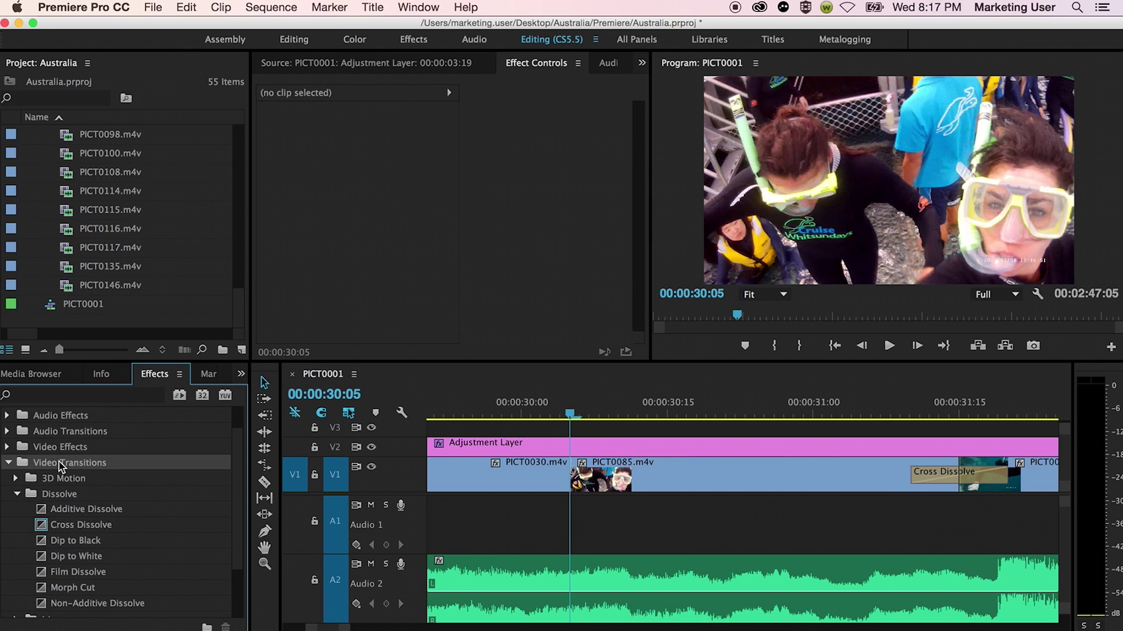
scroll(64, 485, "down", 2)
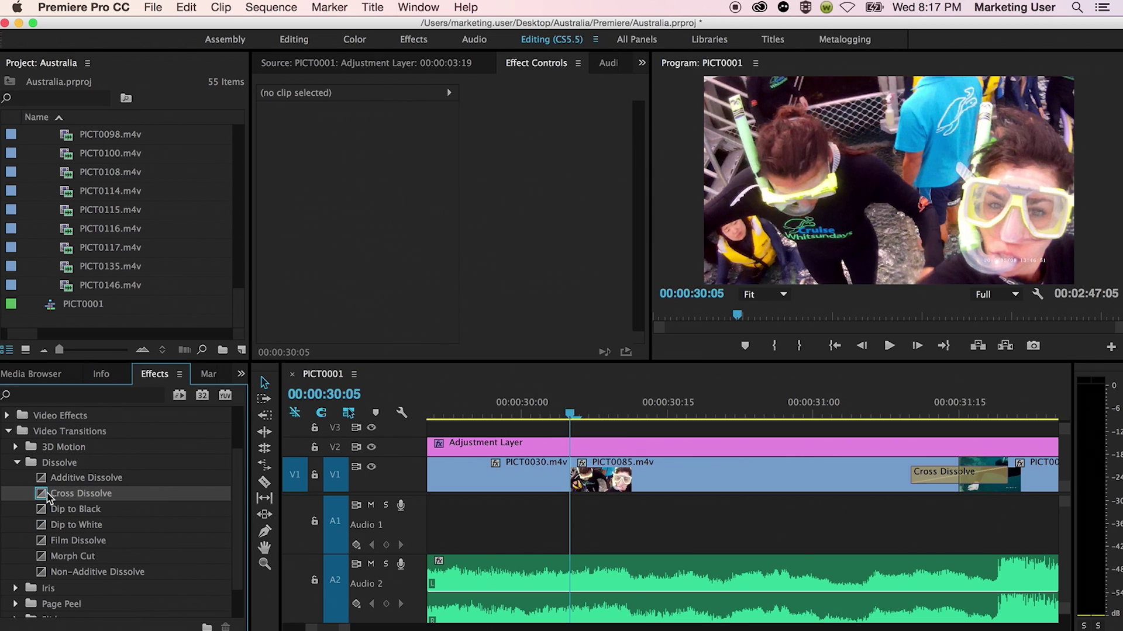
left_click_drag(556, 482, 561, 483)
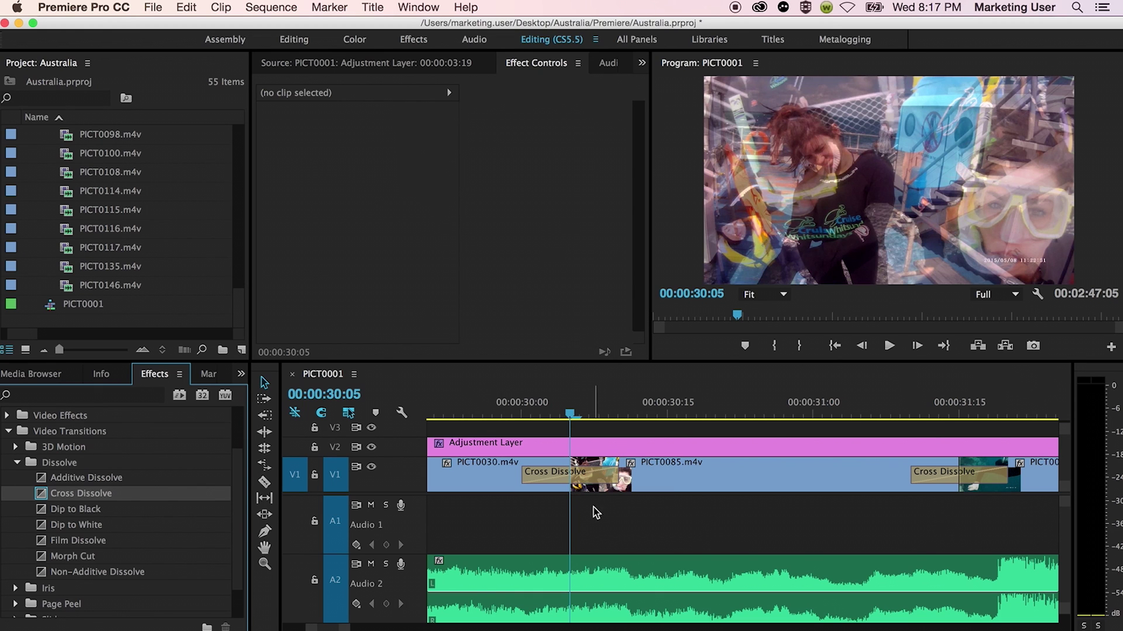
left_click_drag(518, 414, 549, 416)
left_click(612, 475)
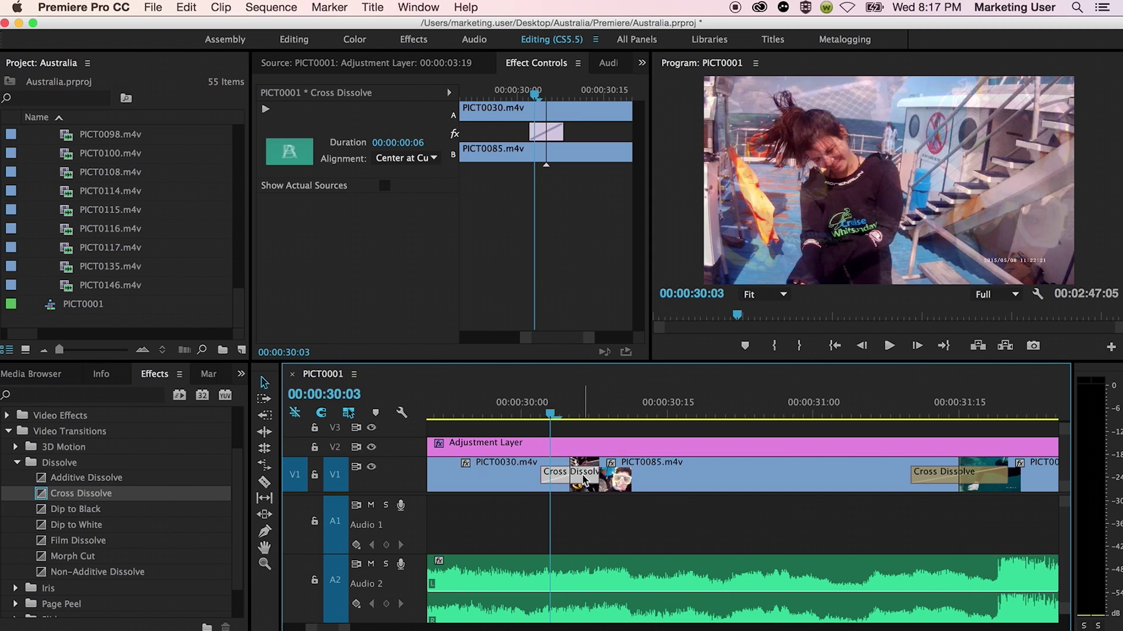
key("Delete")
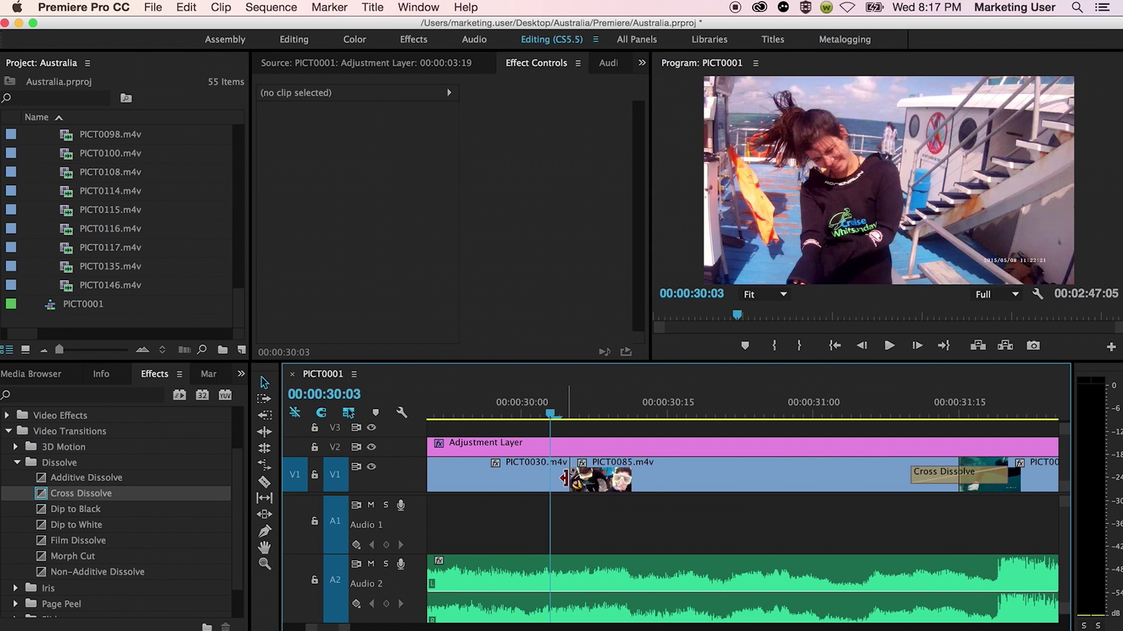
right_click(566, 484)
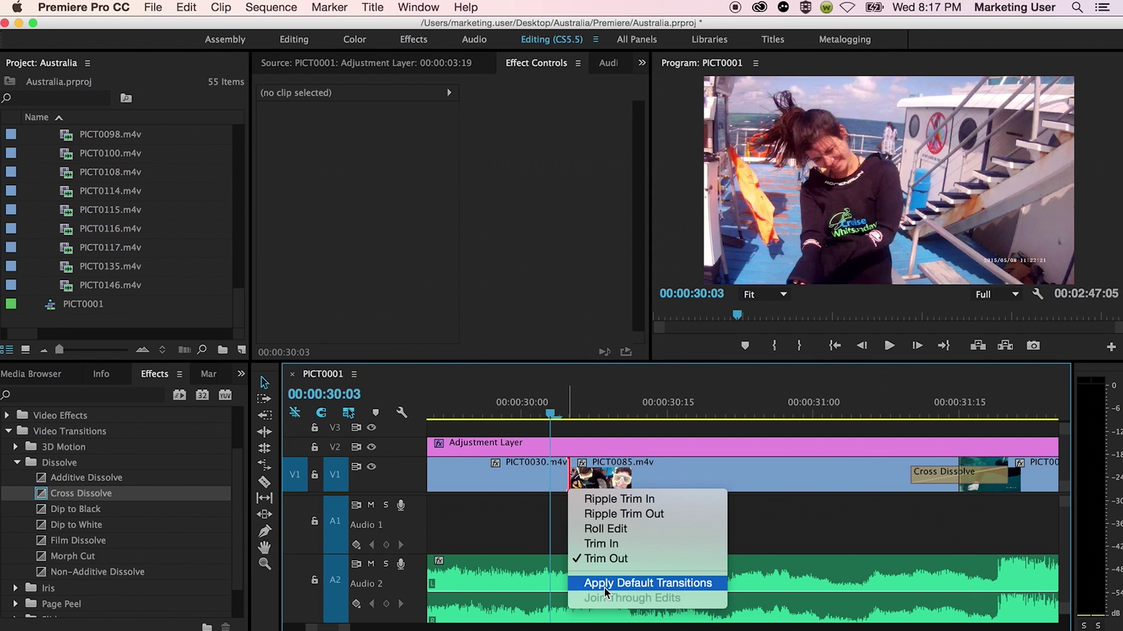
Apply the default Cross Dissolve at the PICT0030/PICT0085 cut with Cmd+D and select it
left_click(755, 508)
scroll(754, 508, "down", 2)
left_click_drag(877, 417, 809, 417)
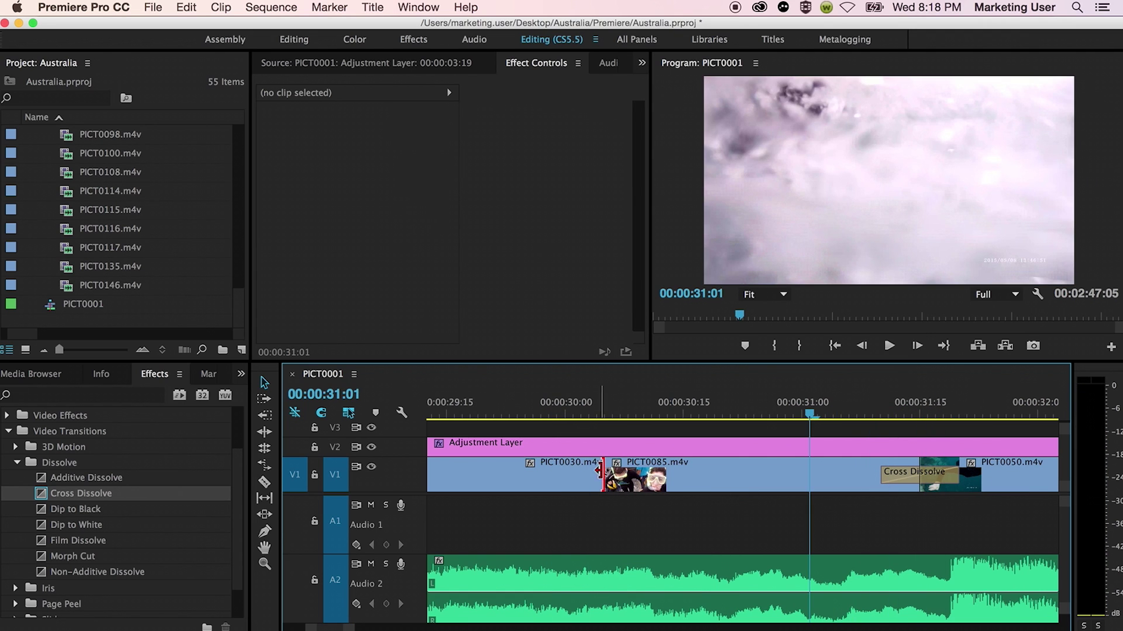
key("super+d")
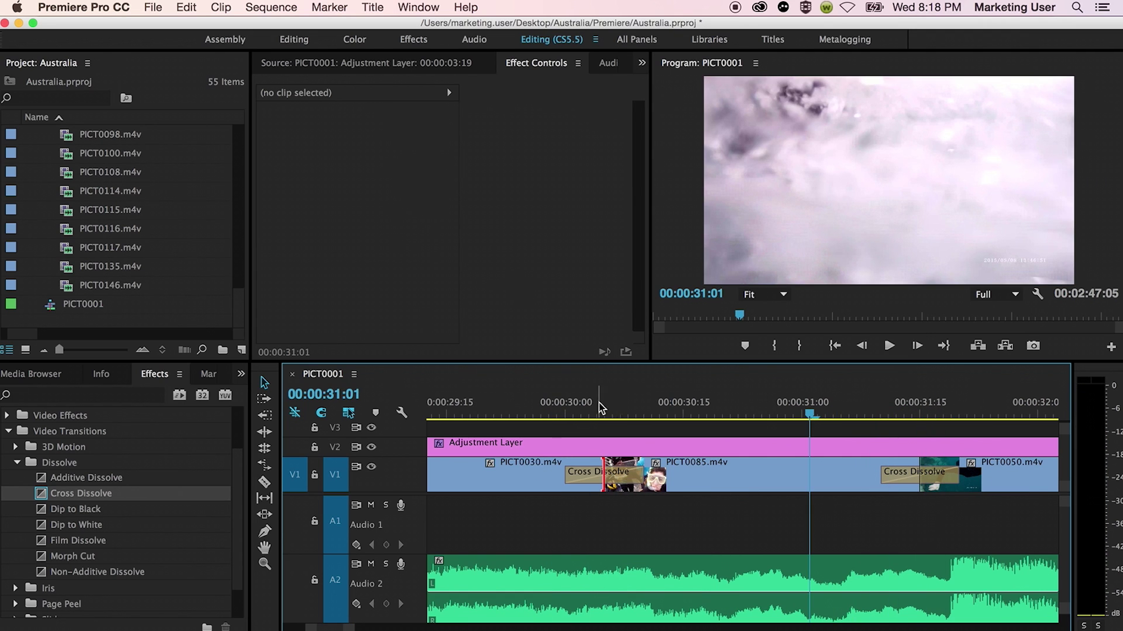
left_click(598, 408)
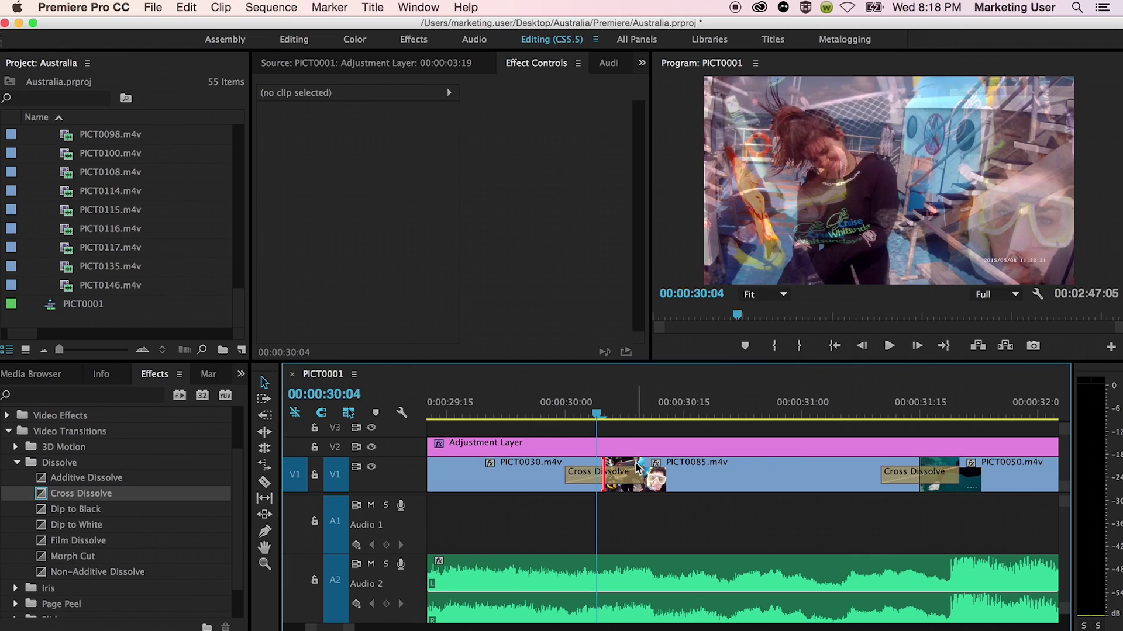
left_click(636, 473)
scroll(641, 479, "up", 2)
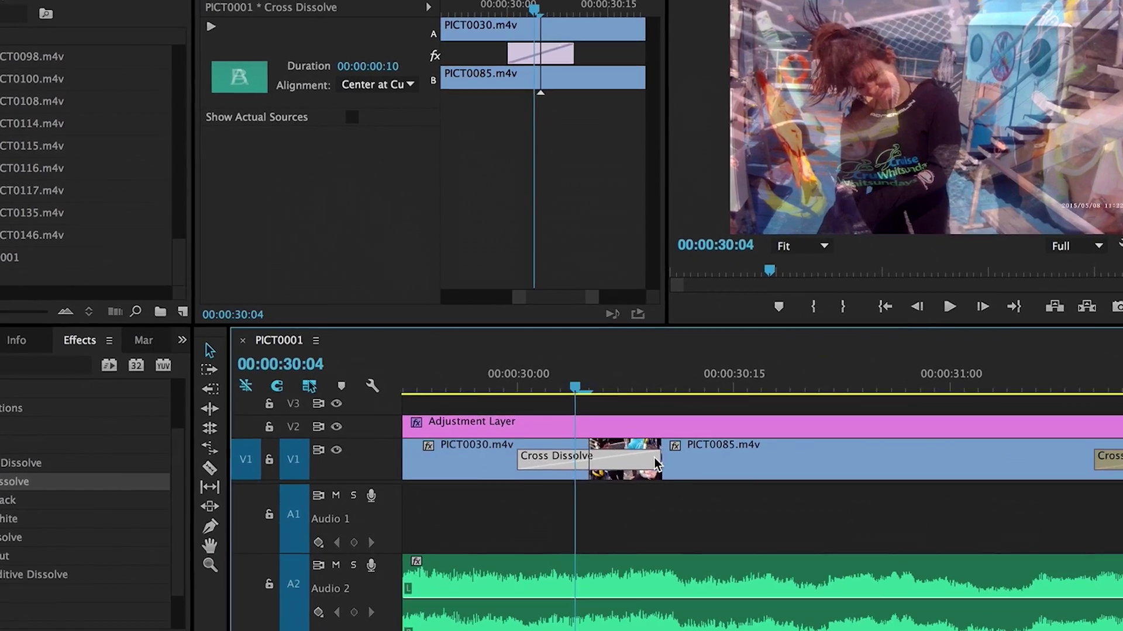
scroll(655, 464, "down", 1)
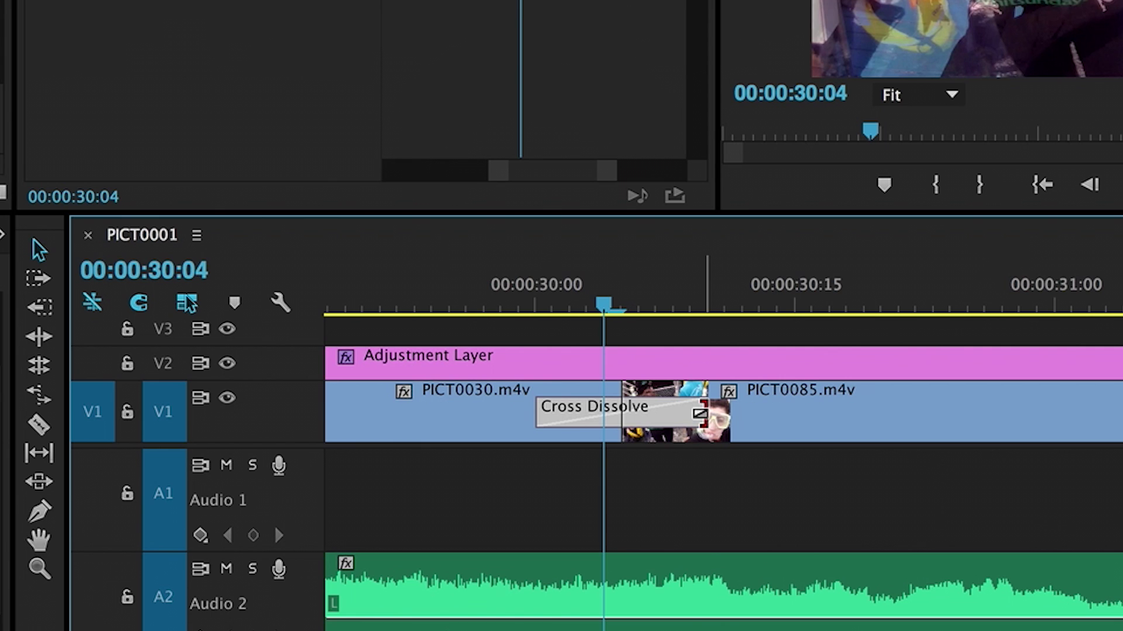
Lengthen, then shorten the Cross Dissolve to 00:00:00:02 centered on the cut
left_click_drag(701, 414, 967, 414)
left_click(743, 284)
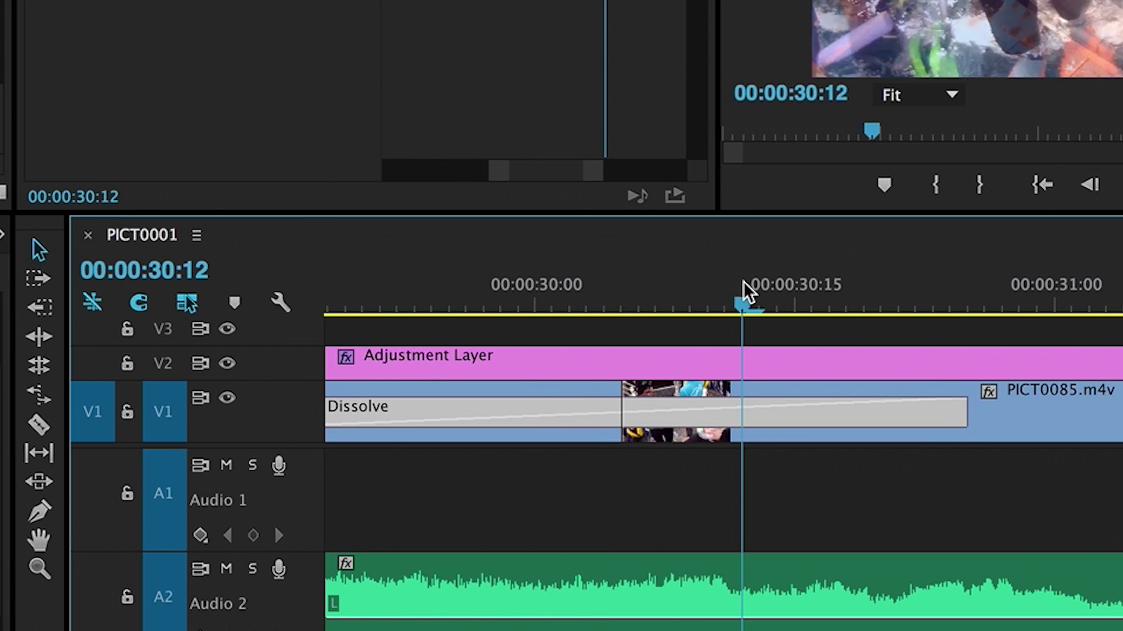
left_click_drag(747, 292, 795, 421)
left_click_drag(973, 413, 614, 414)
key("=")
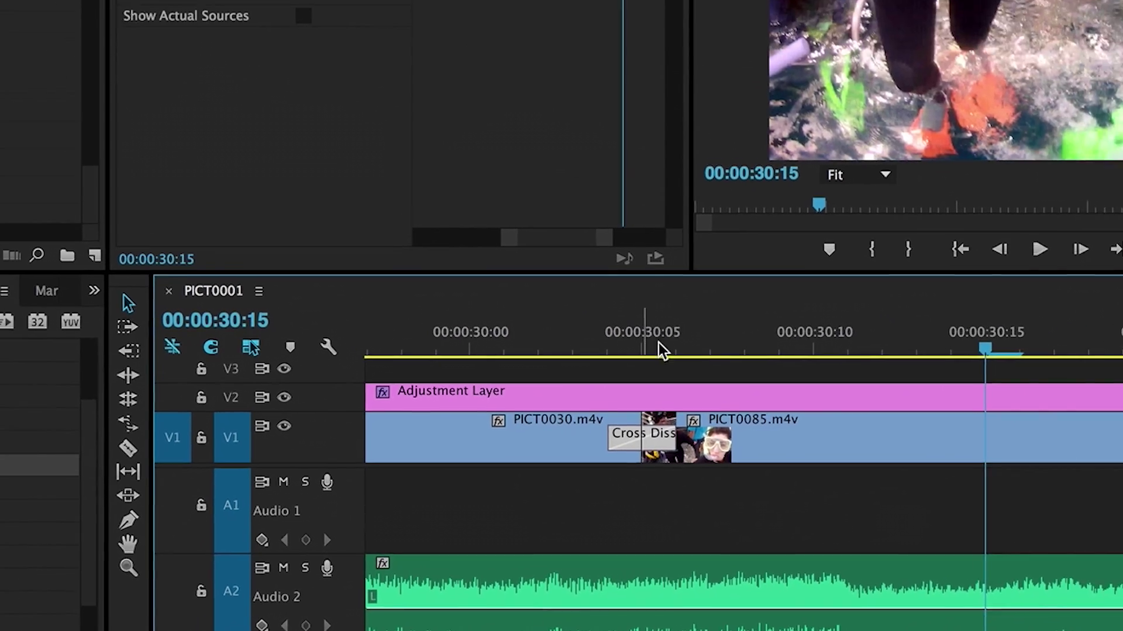
mouse_move(660, 312)
left_mouse_down()
mouse_move(636, 316)
mouse_move(656, 318)
left_mouse_up()
key("-")
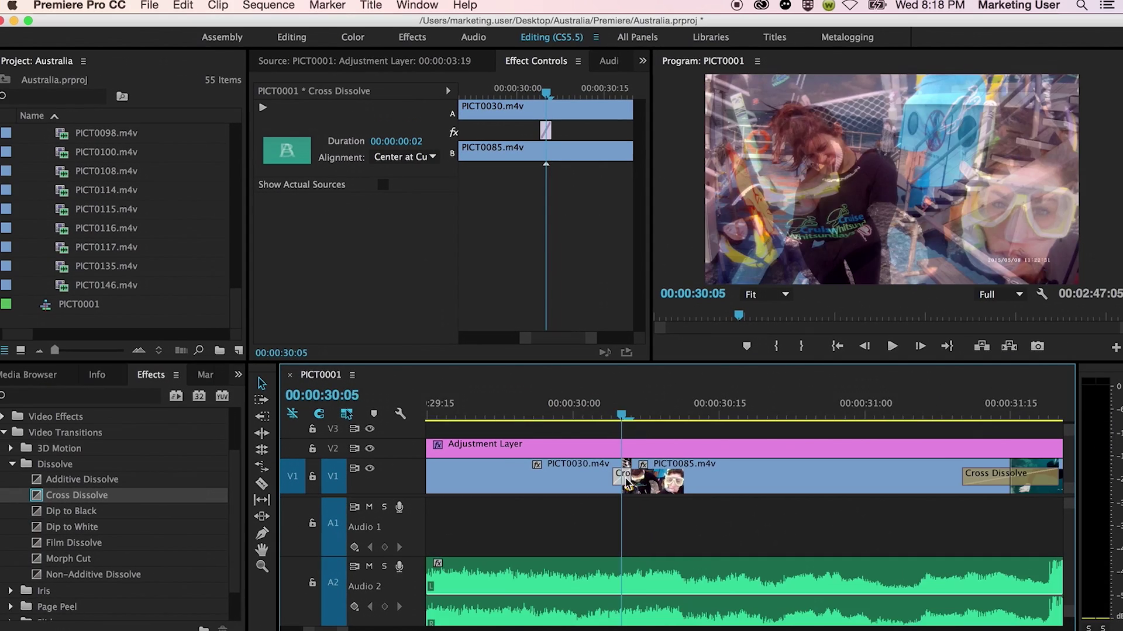
left_click(636, 416)
left_click(621, 479)
key("minus")
key("minus")
key("minus")
key("minus")
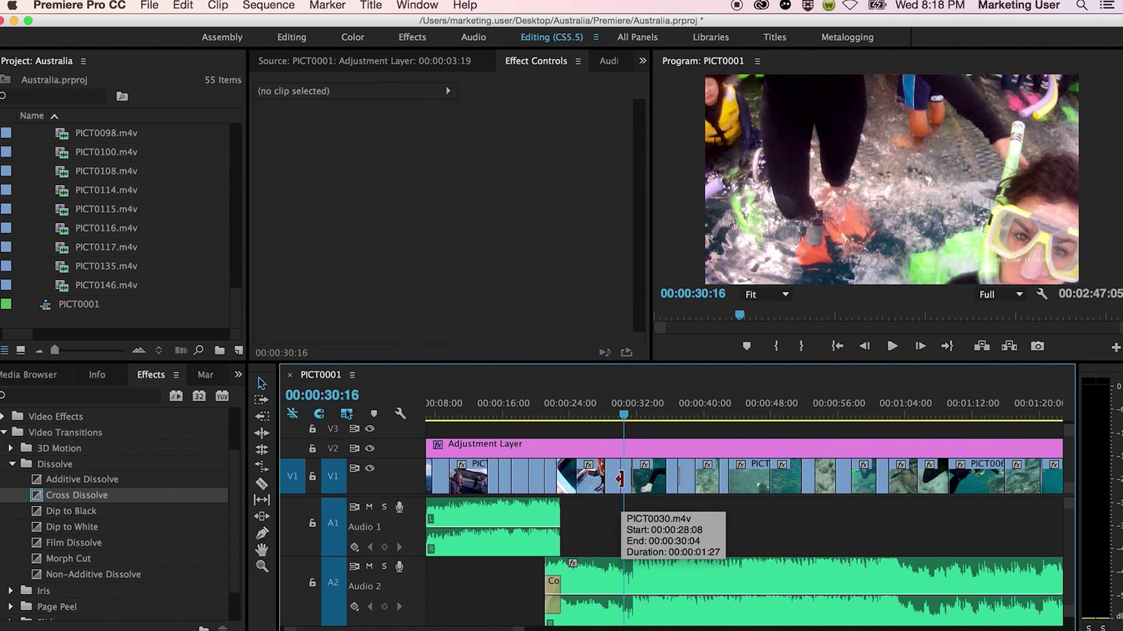
At the opening card (00:00:01:13), create a new 1920×1080 title named 'Title'
scroll(620, 480, "up", 3)
left_click(438, 412)
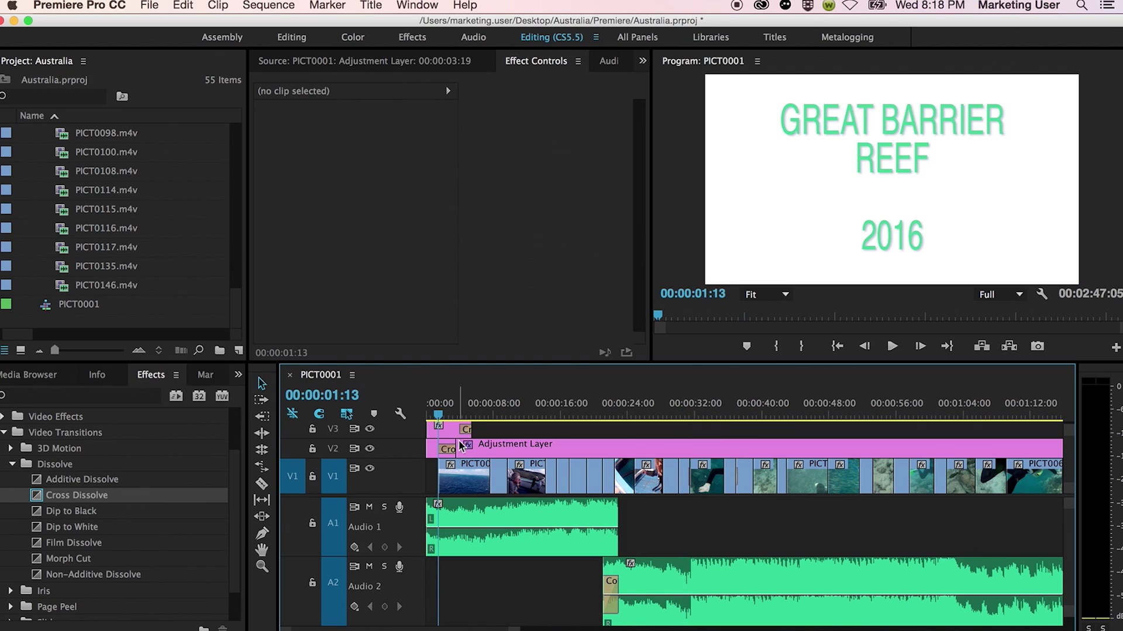
key("equal")
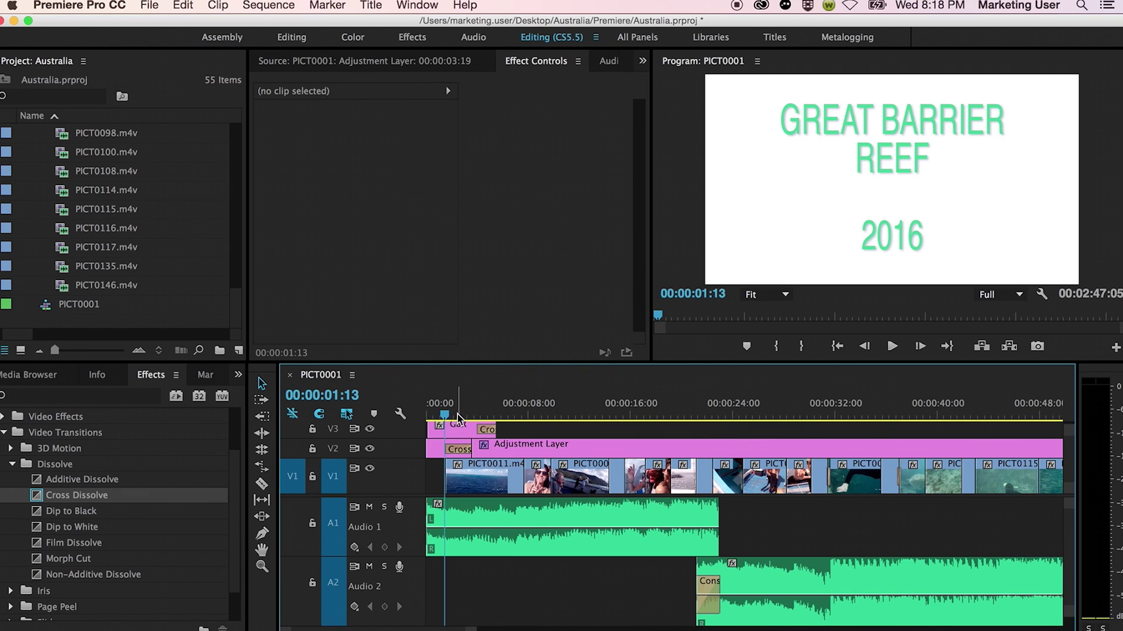
left_click(159, 4)
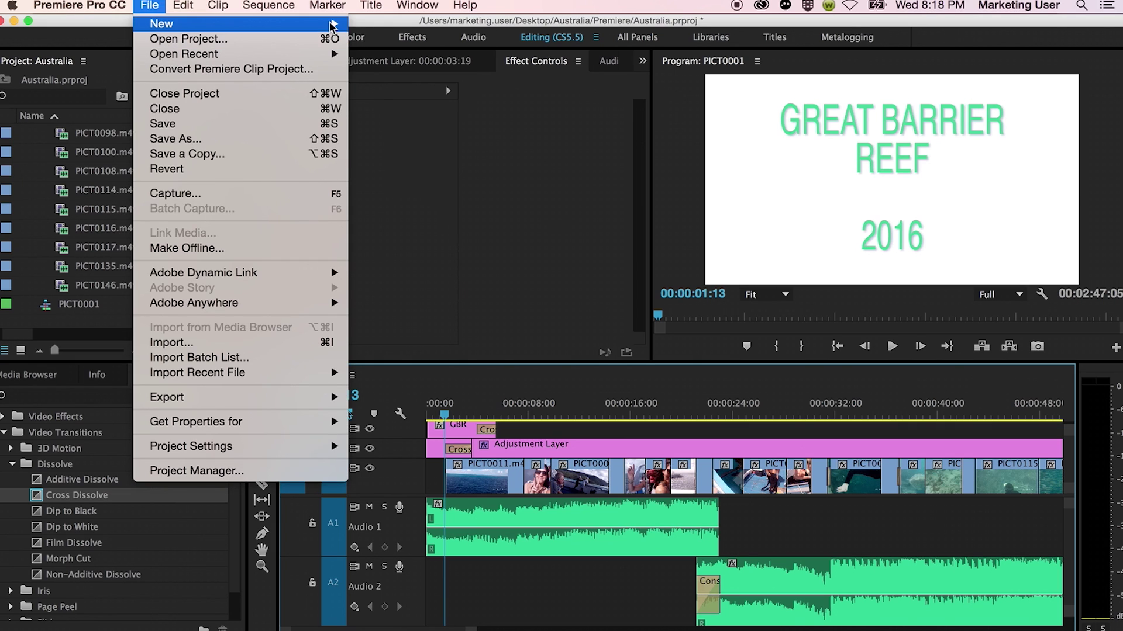
mouse_move(333, 25)
left_click(404, 135)
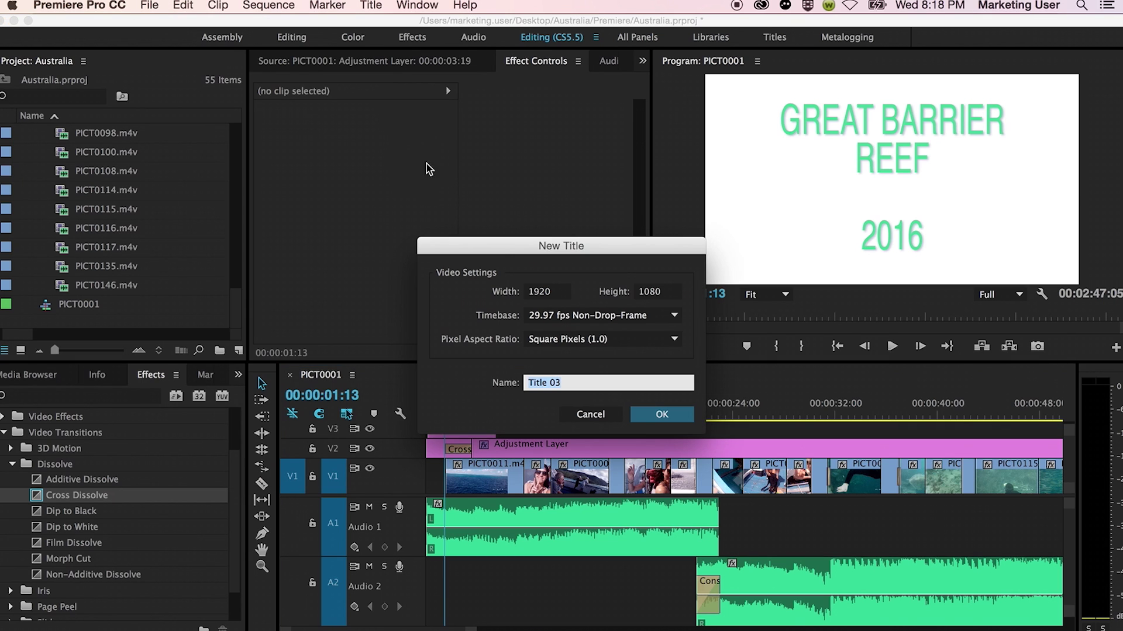
left_click(656, 420)
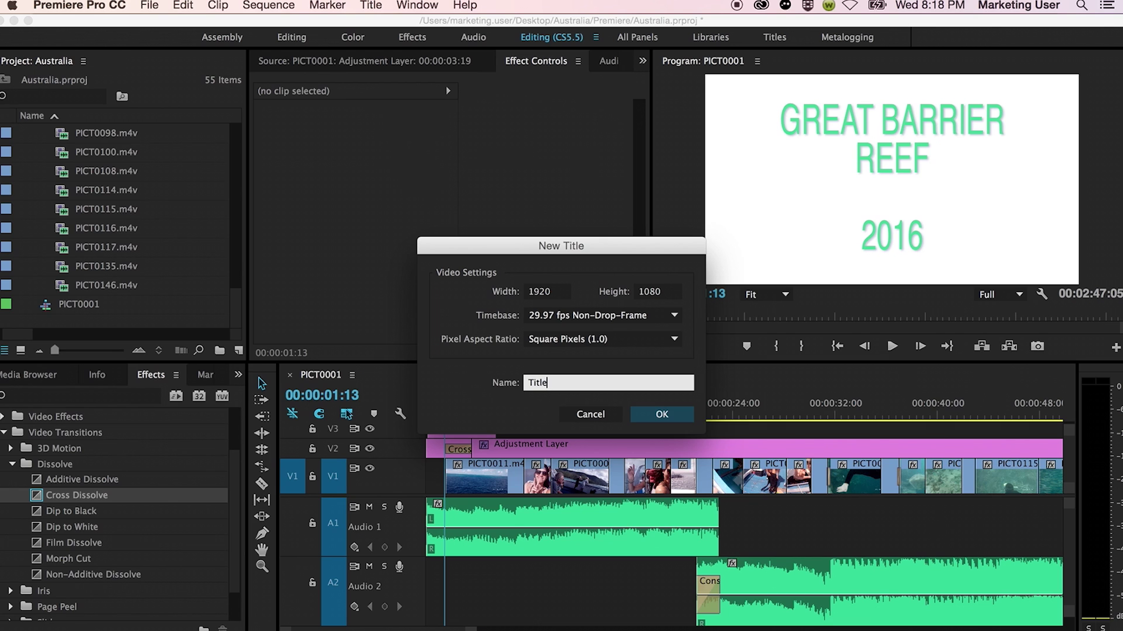
type("Title")
key("Return")
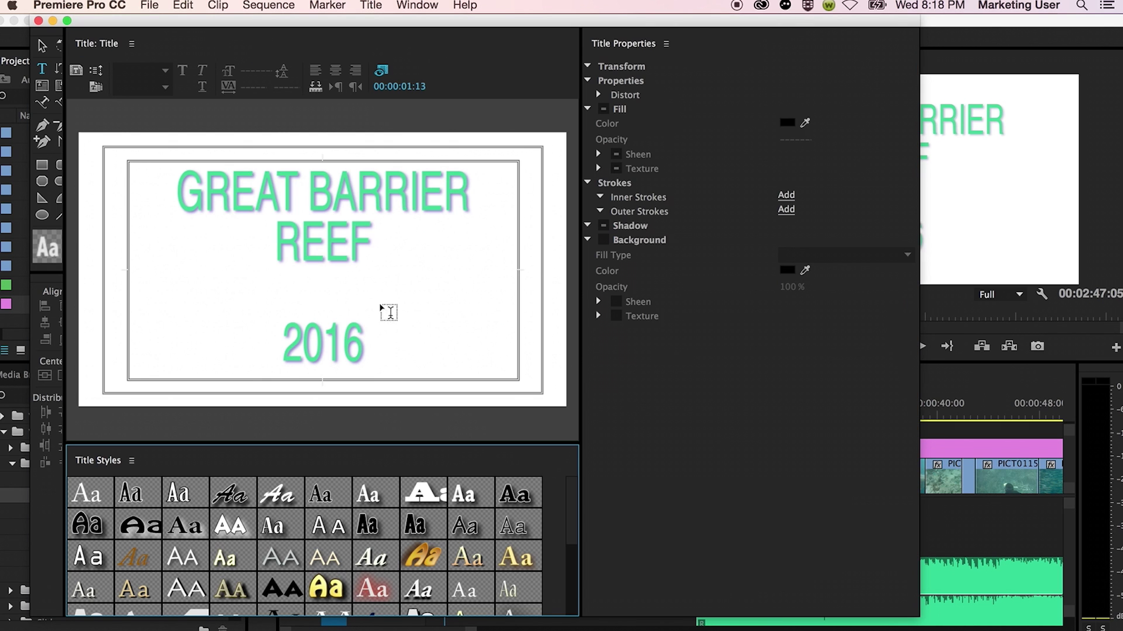
Reposition the title designer window and type 'Tit' as a new text object on the canvas
left_click_drag(533, 32, 76, 138)
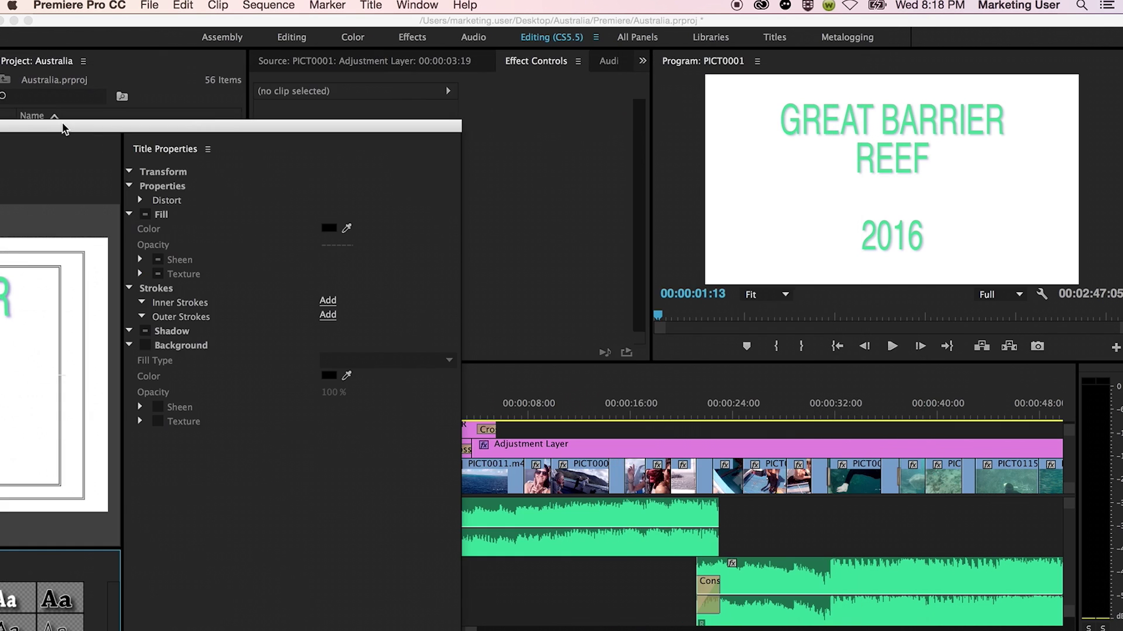
left_click_drag(326, 126, 707, 50)
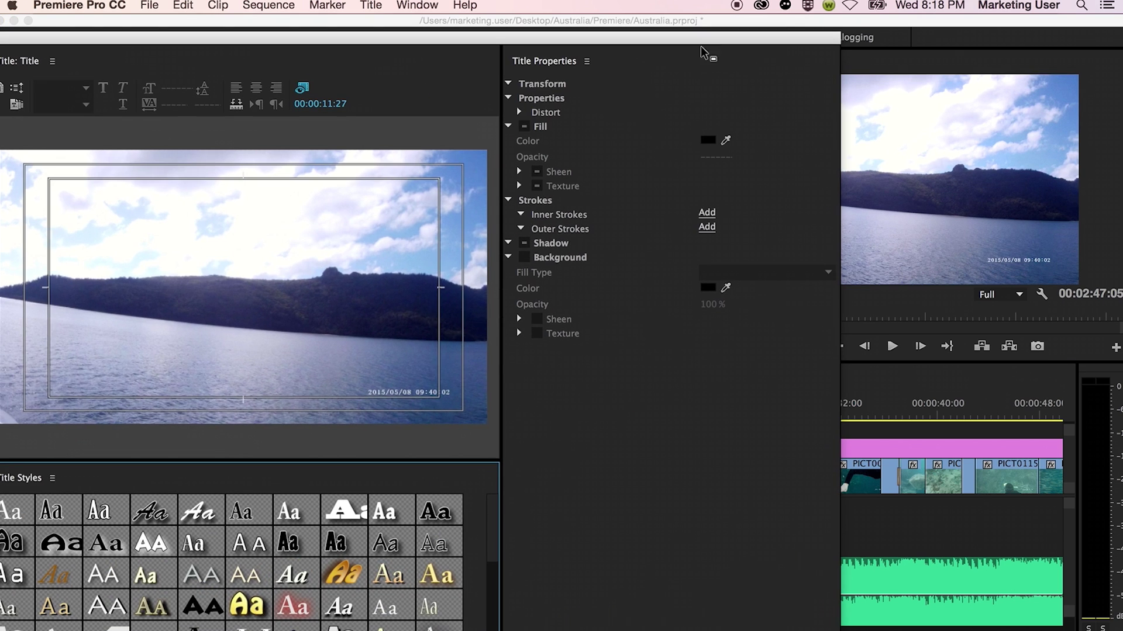
left_click_drag(413, 55, 552, 55)
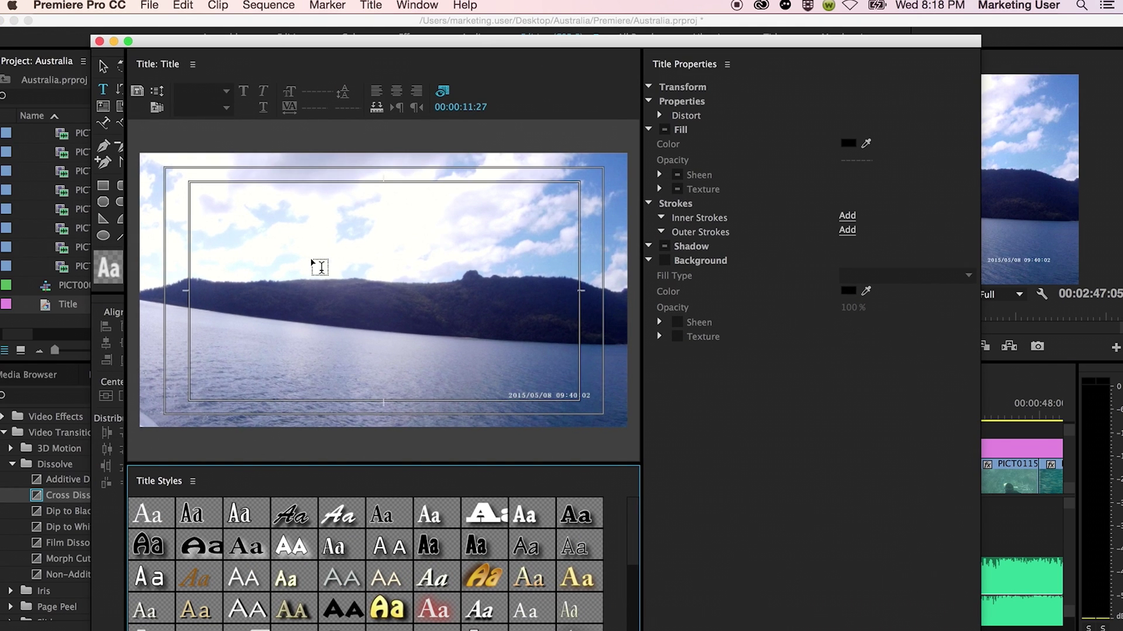
left_click(291, 225)
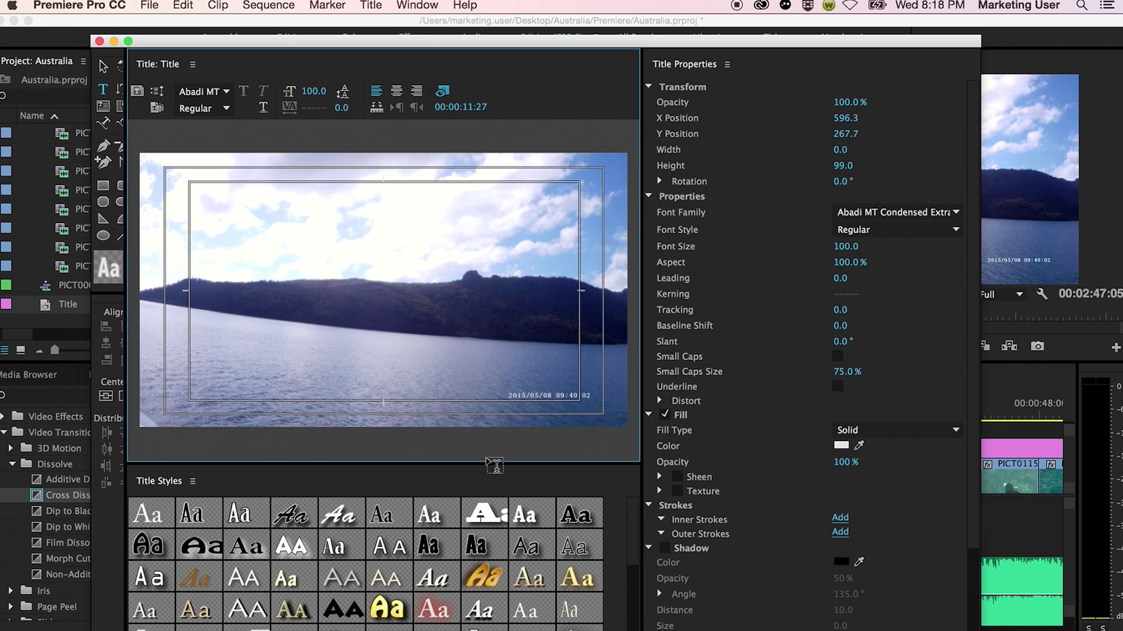
type("Title")
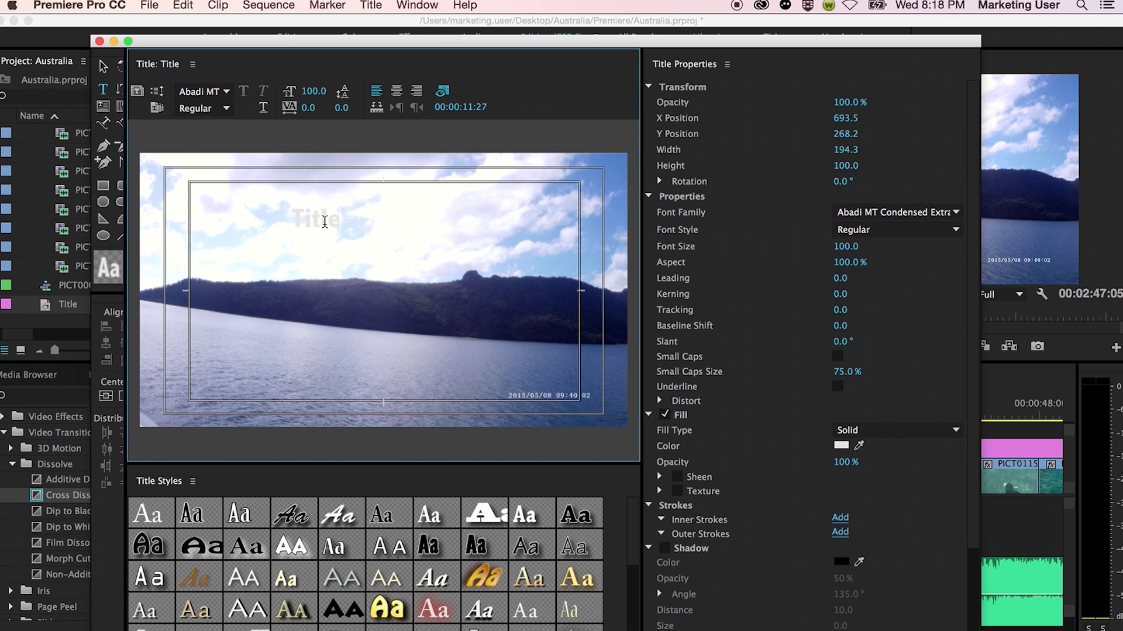
Colour the title text red and enlarge it to size 390
left_click(842, 448)
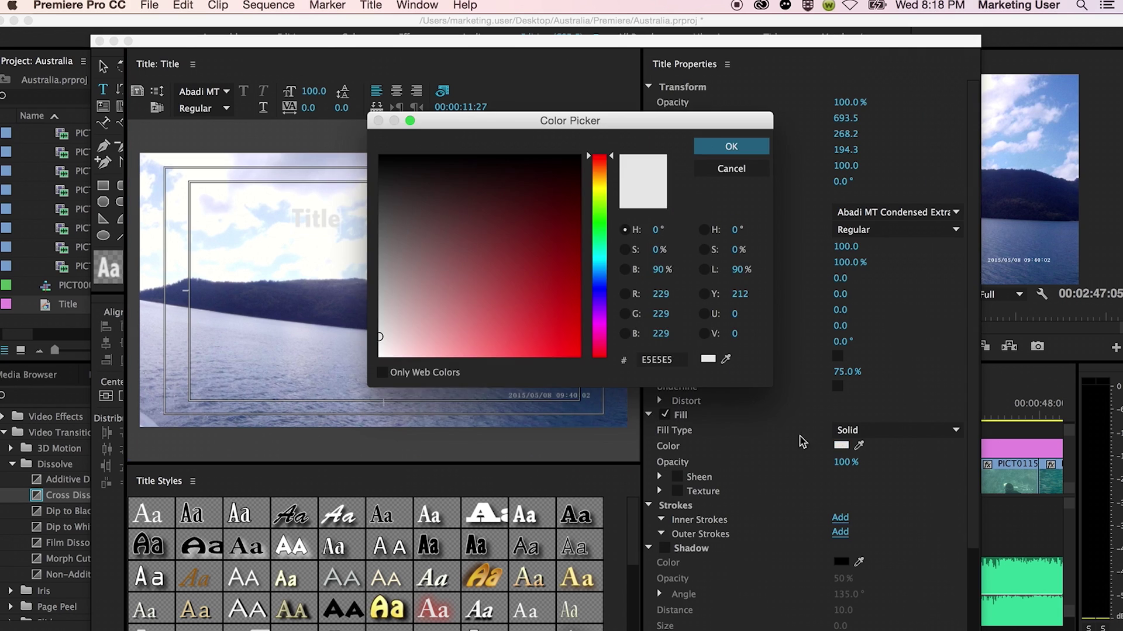
left_click(534, 290)
left_click(719, 149)
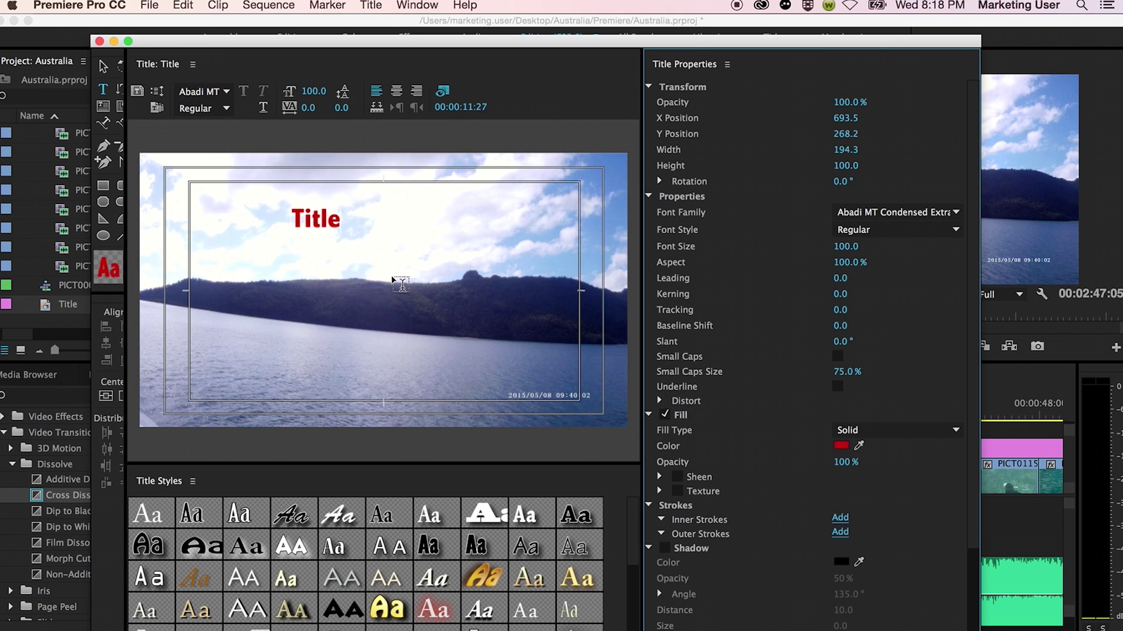
mouse_move(310, 92)
left_mouse_down()
mouse_move(380, 92)
mouse_move(317, 90)
left_mouse_up()
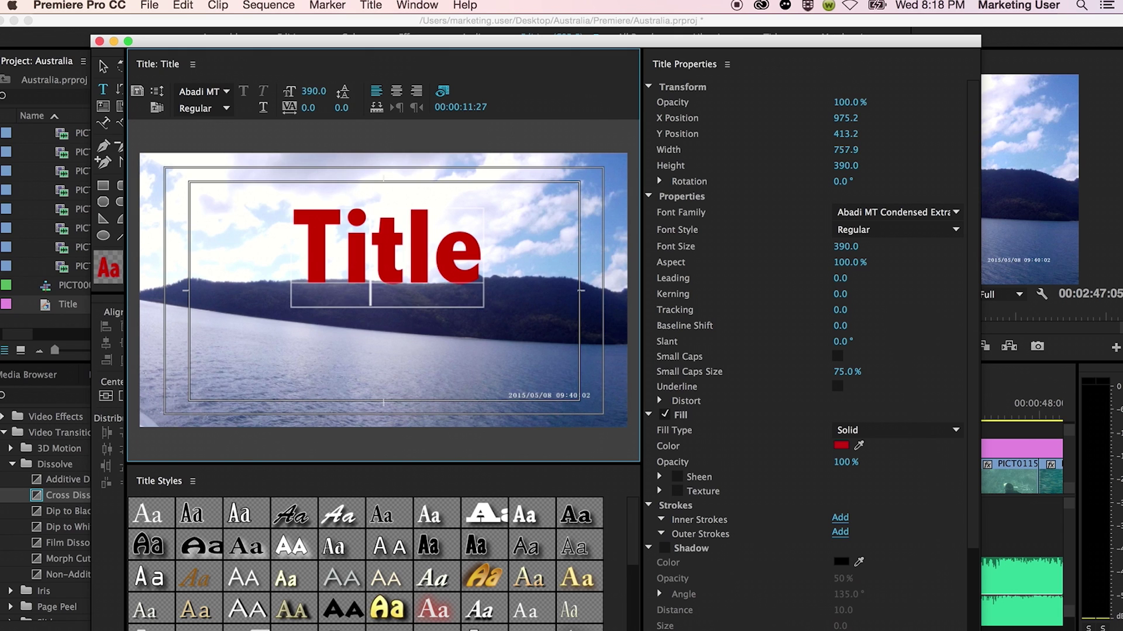
Centre the title horizontally and vertically on the frame and add a 50% drop shadow
left_click_drag(126, 365, 170, 364)
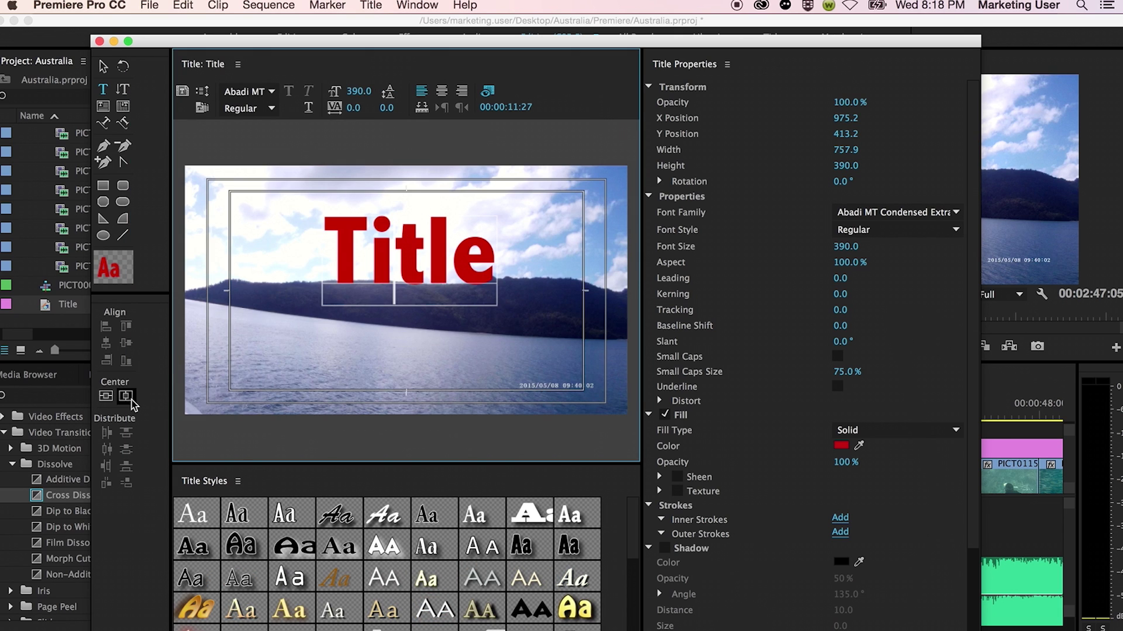
left_click(126, 396)
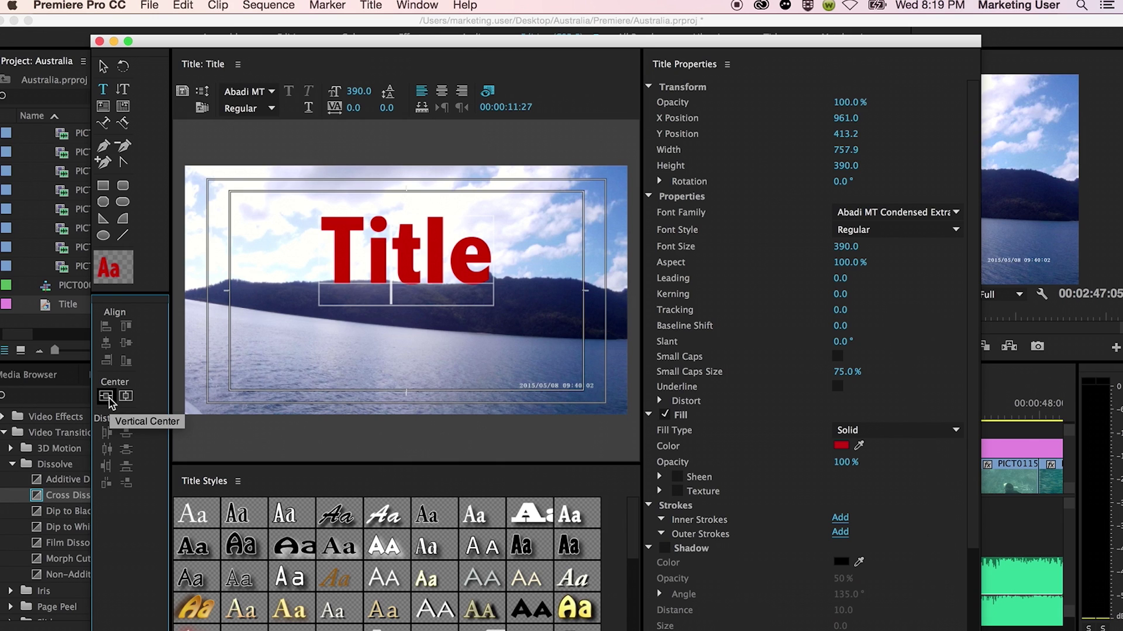
left_click(106, 397)
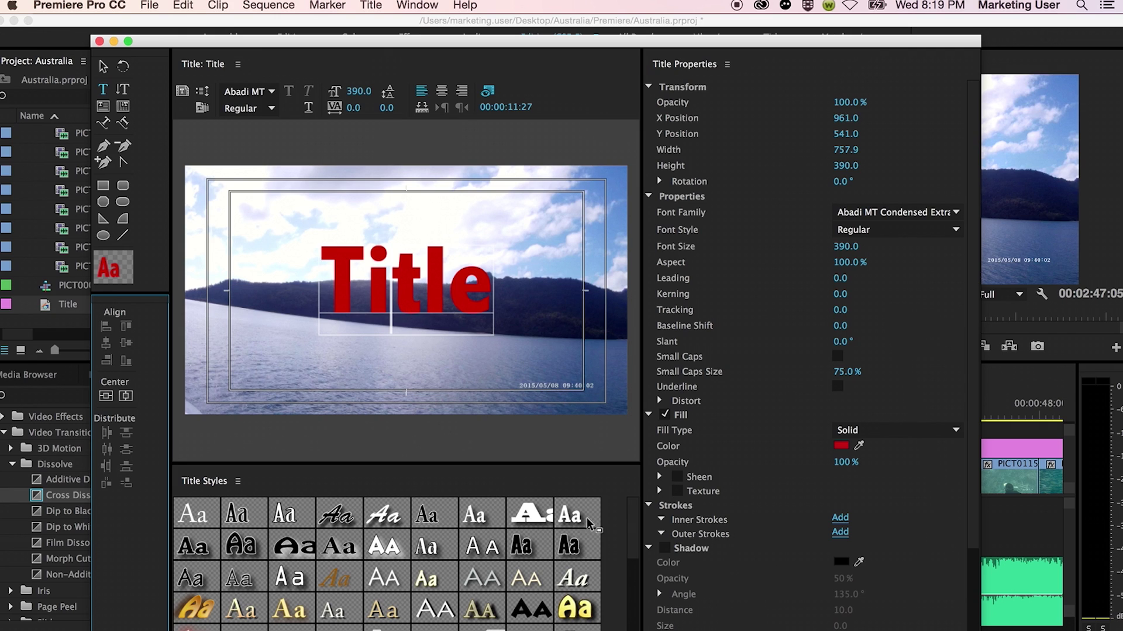
left_click(665, 549)
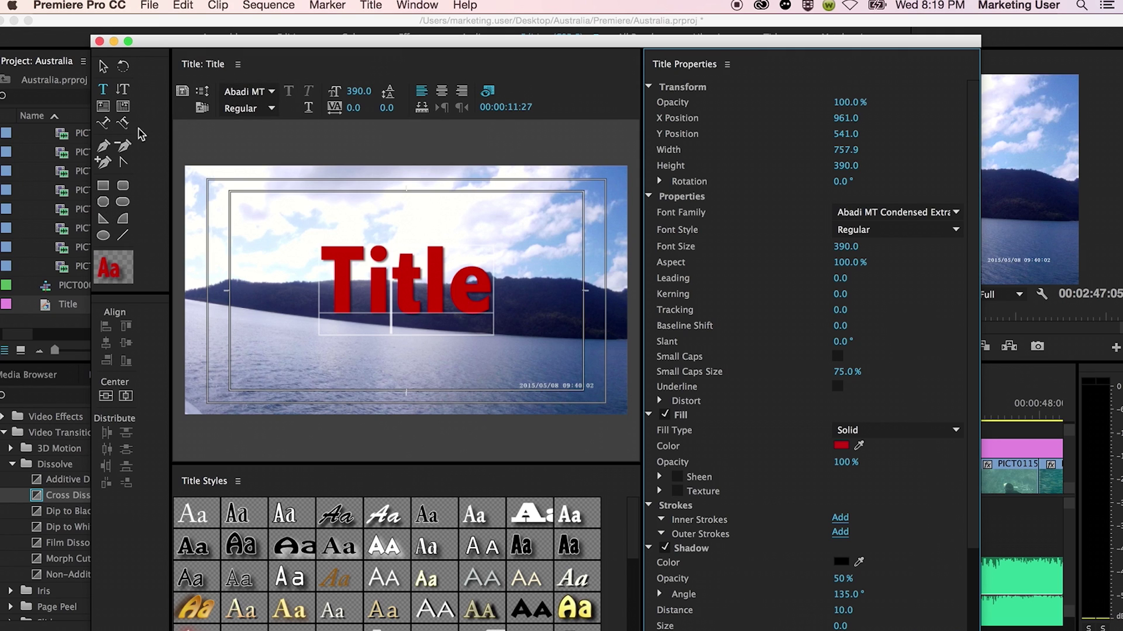
Return to the sequence and place the Title clip on V3 at the 11:27 playhead
left_click(99, 41)
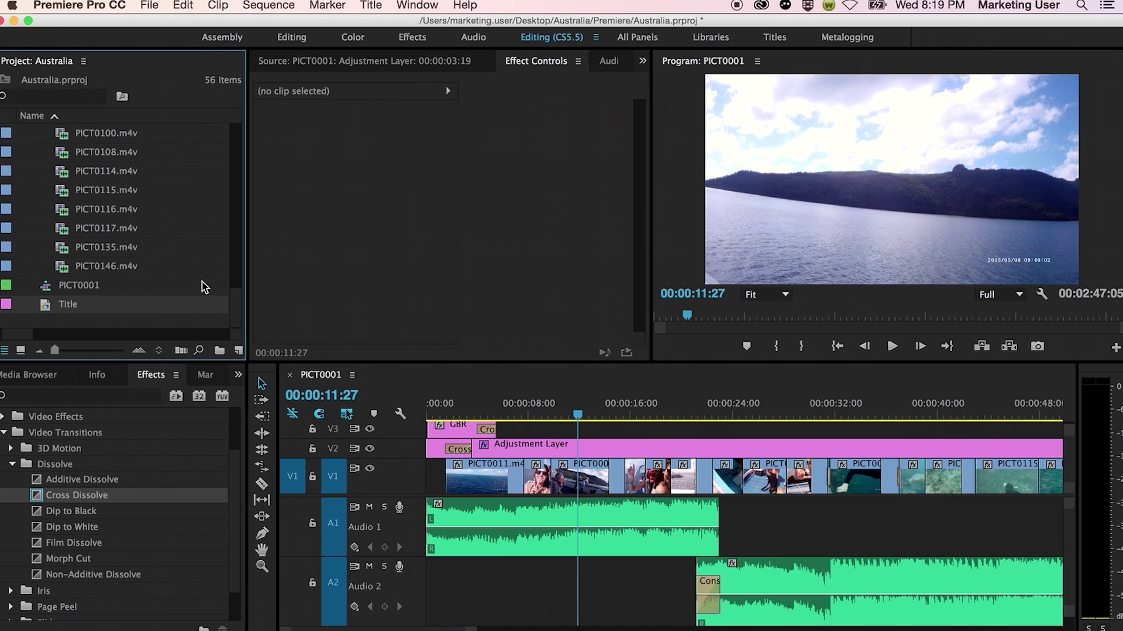
scroll(513, 478, "down", 2)
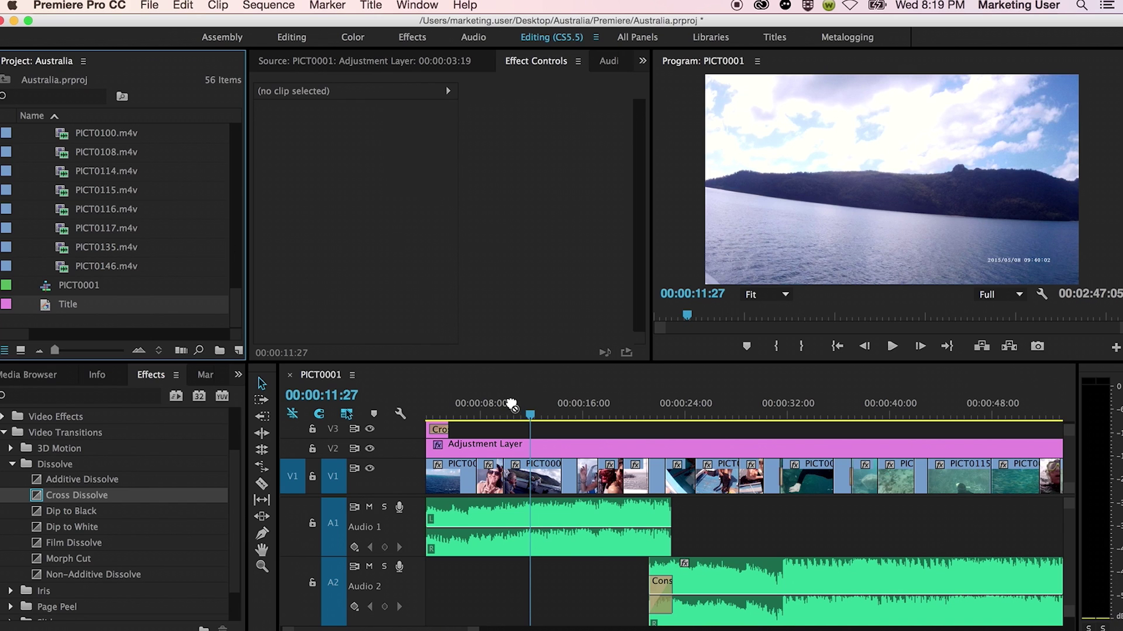
left_click_drag(532, 423, 533, 427)
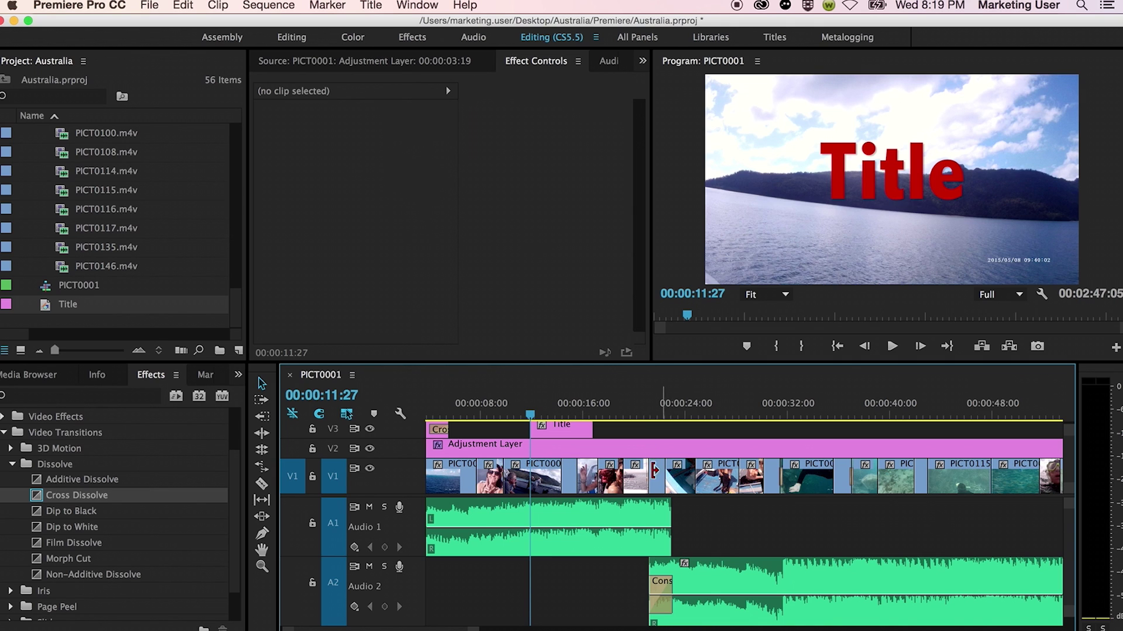
Play the sequence from just before the title and stop while the red text shows
scroll(588, 503, "up", 2)
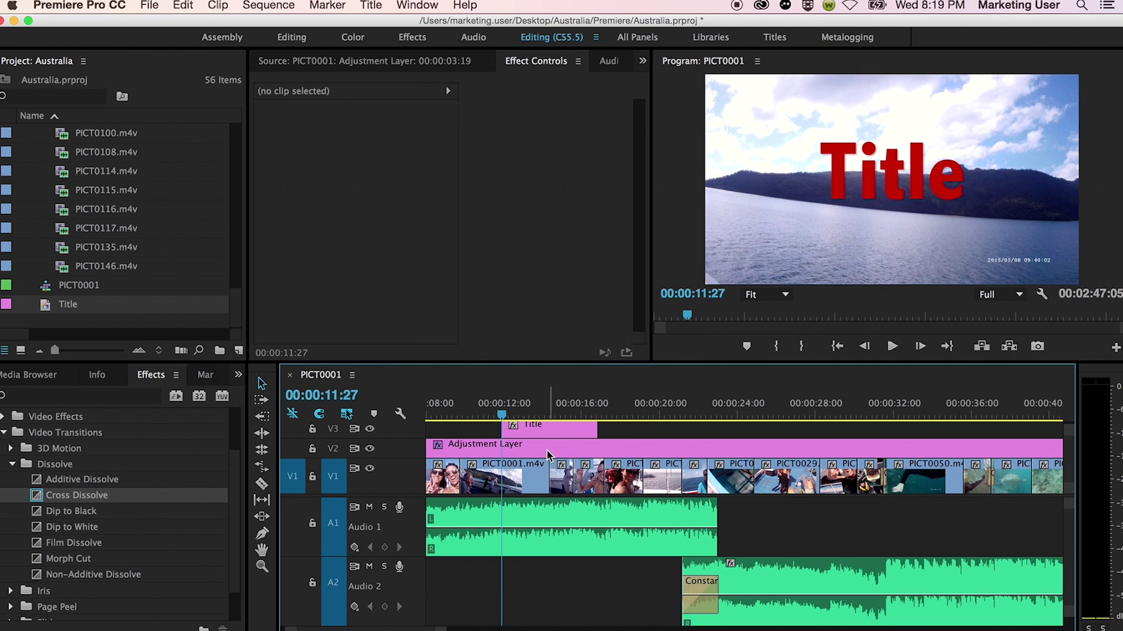
key("space")
left_click(484, 409)
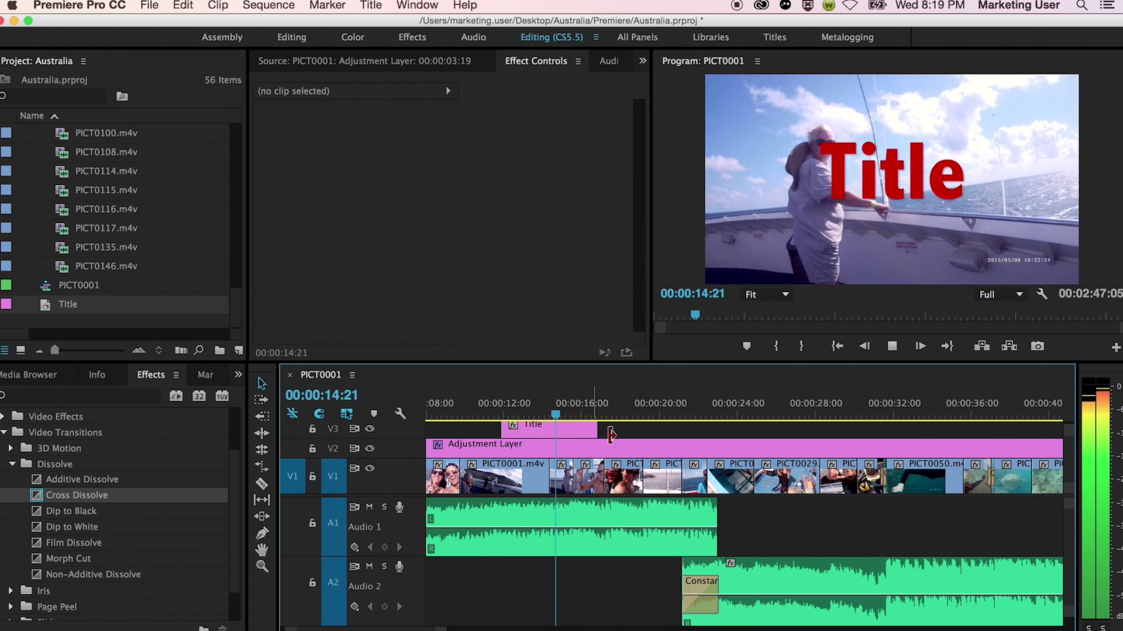
left_click(531, 409)
Zoom the timeline in and set the Title clip's Motion scale to 223
key("=")
left_click(535, 433)
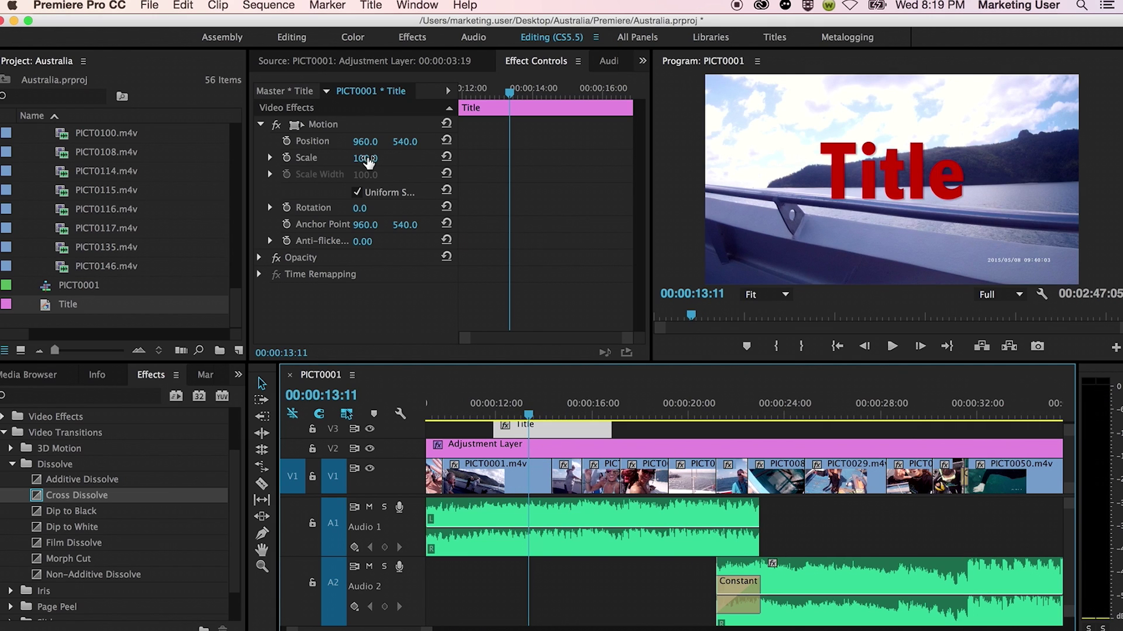
left_click_drag(365, 158, 375, 158)
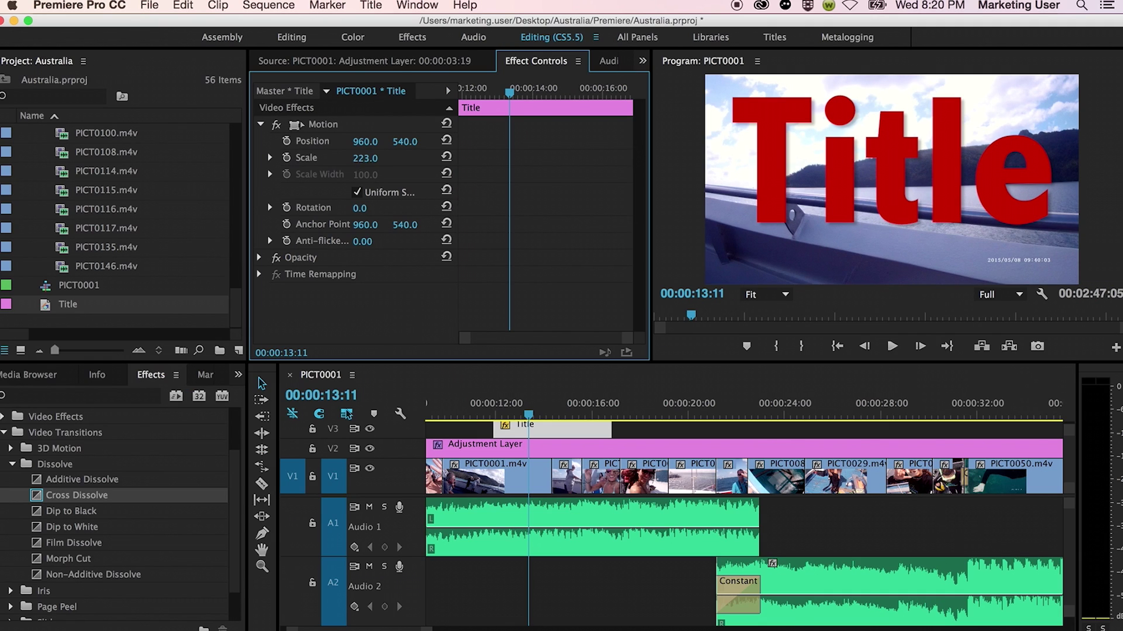
left_click(365, 158)
Open and close the Title clip's editor twice to check the title
double_click(553, 427)
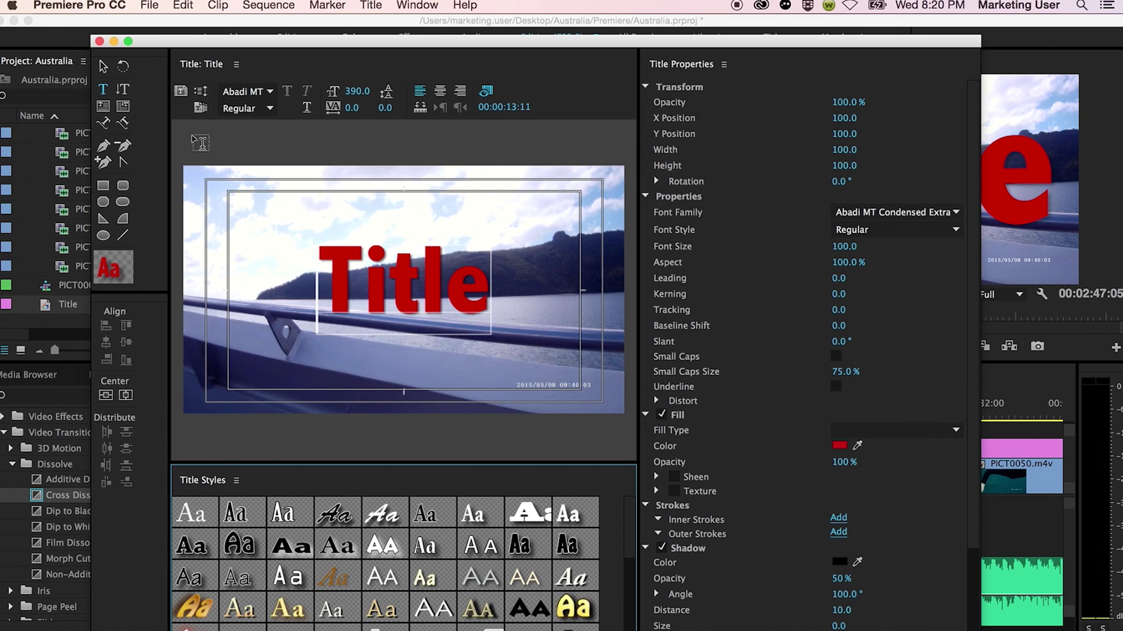
left_click(99, 41)
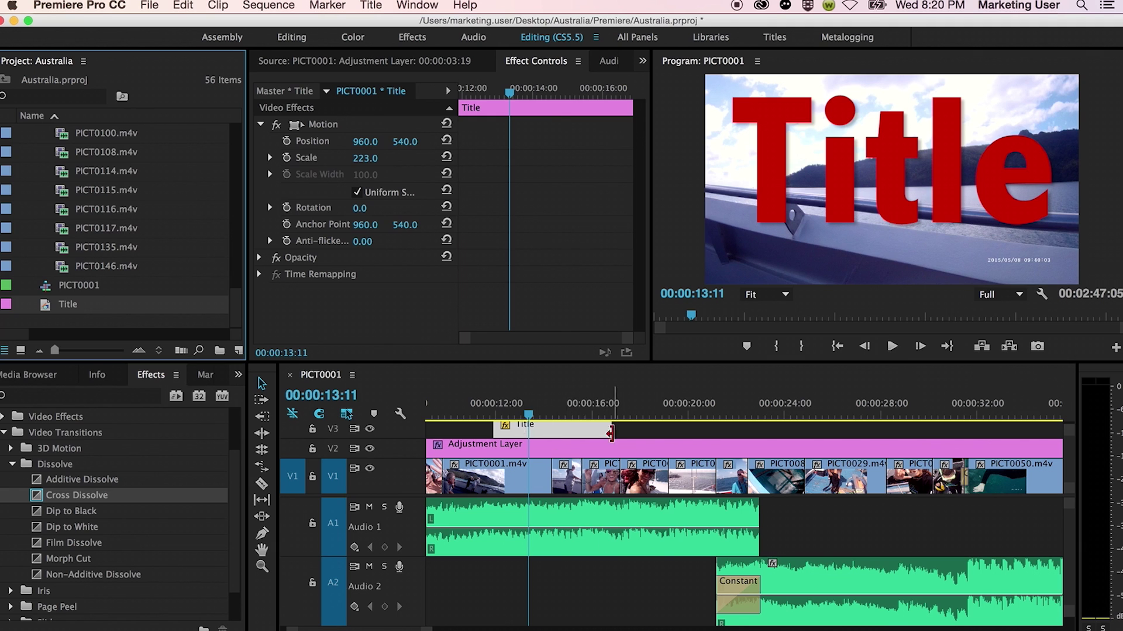
double_click(555, 430)
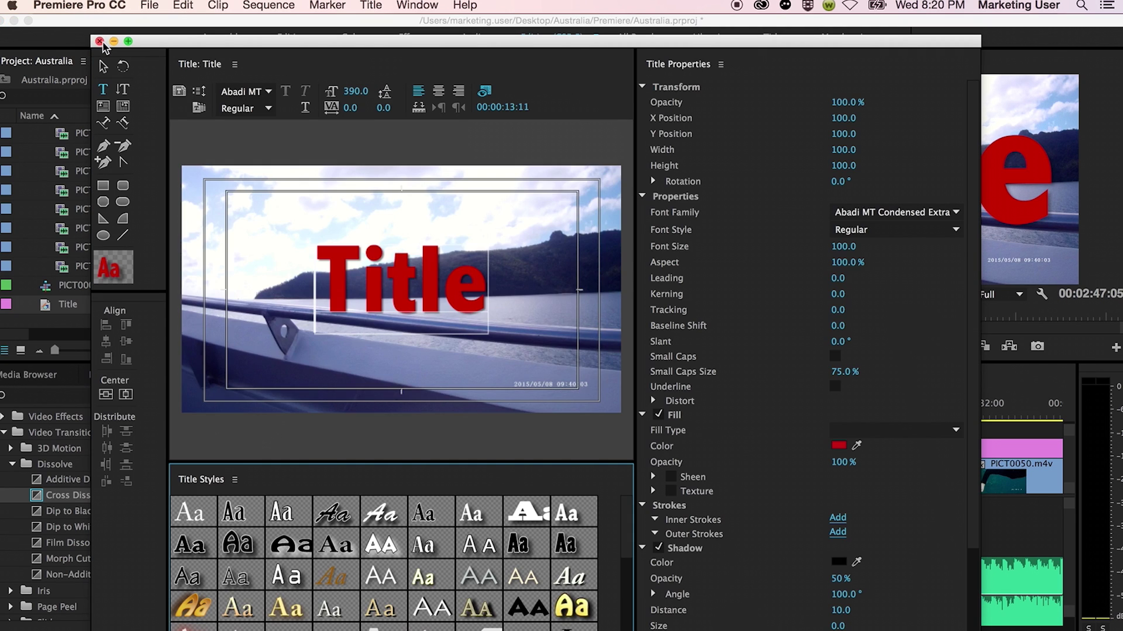
left_click(100, 42)
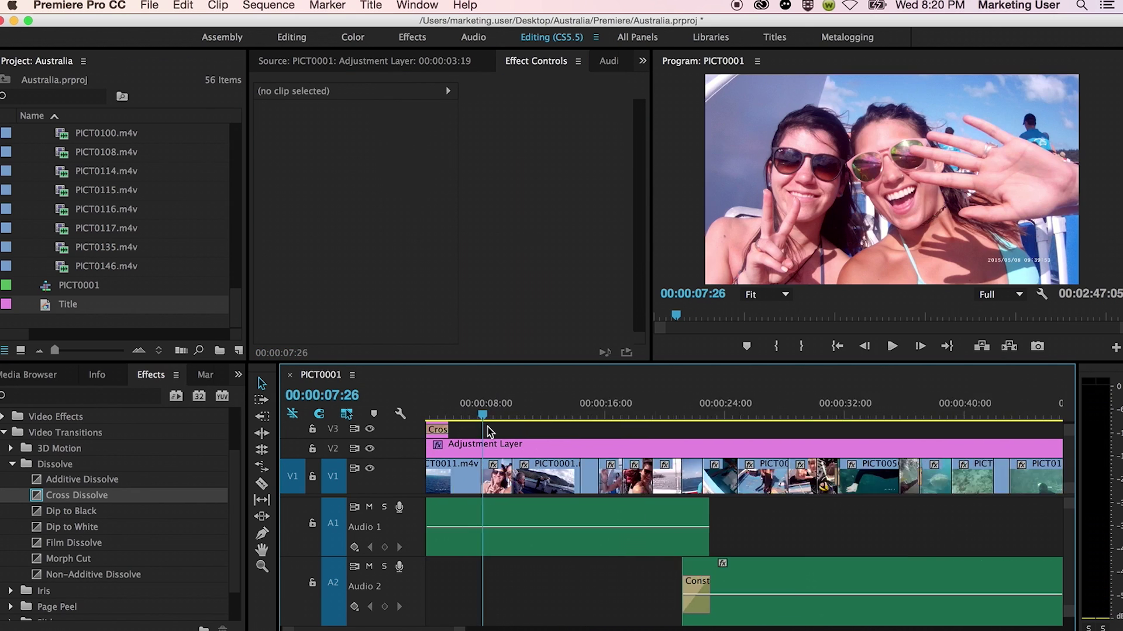
scroll(490, 431, "up", 3)
left_click(661, 413)
scroll(911, 524, "down", 2)
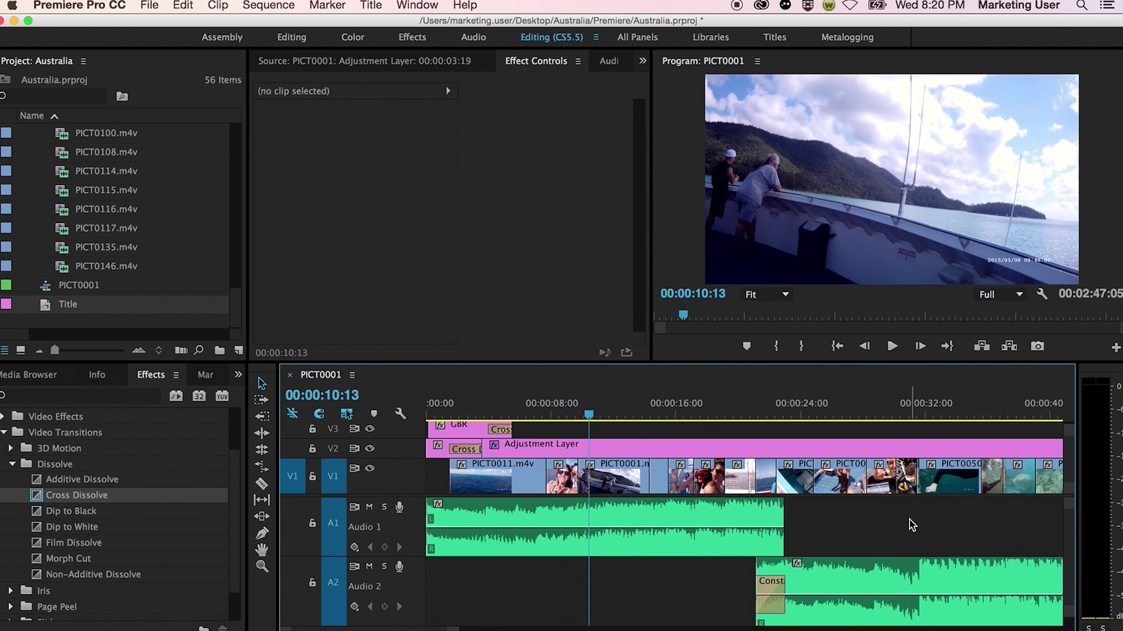
key("space")
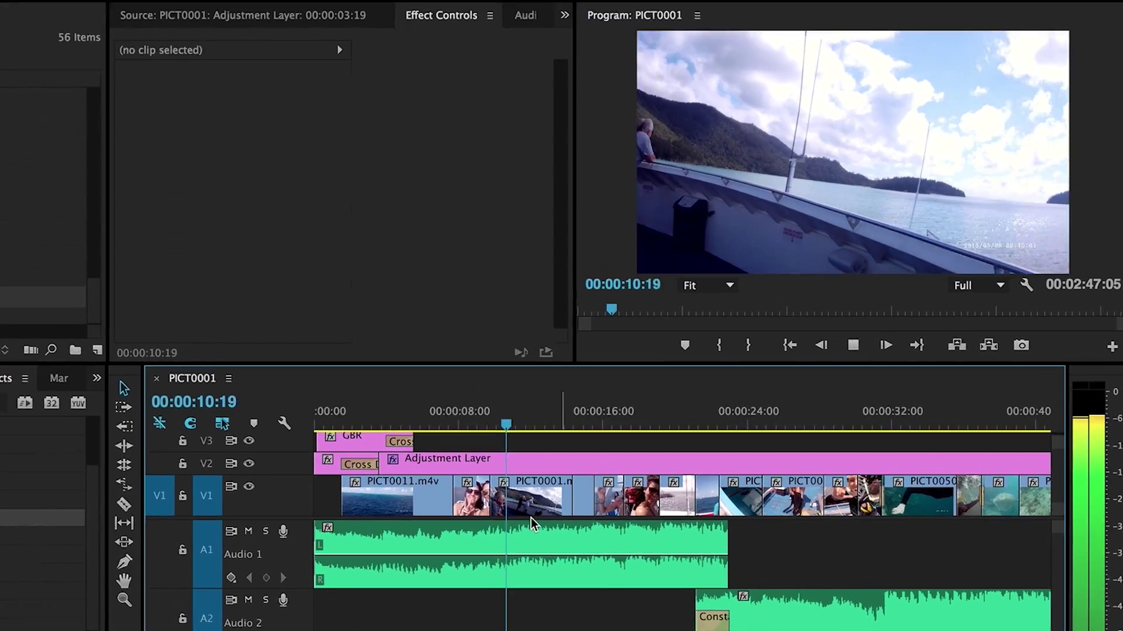
scroll(598, 514, "down", 2)
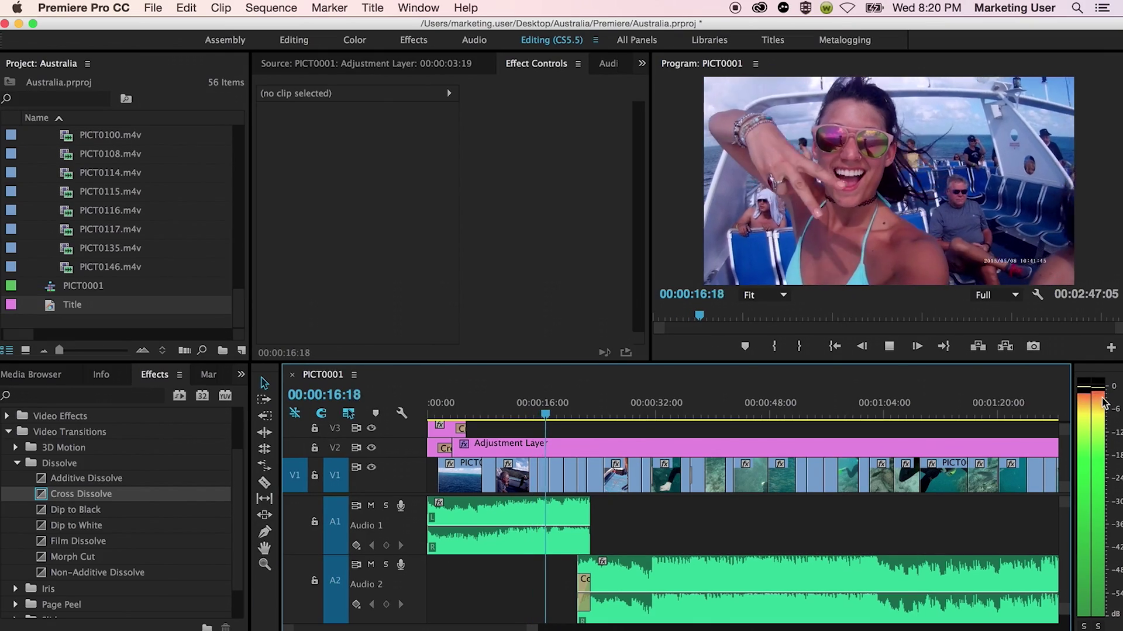
key("equal")
key("equal")
key("equal")
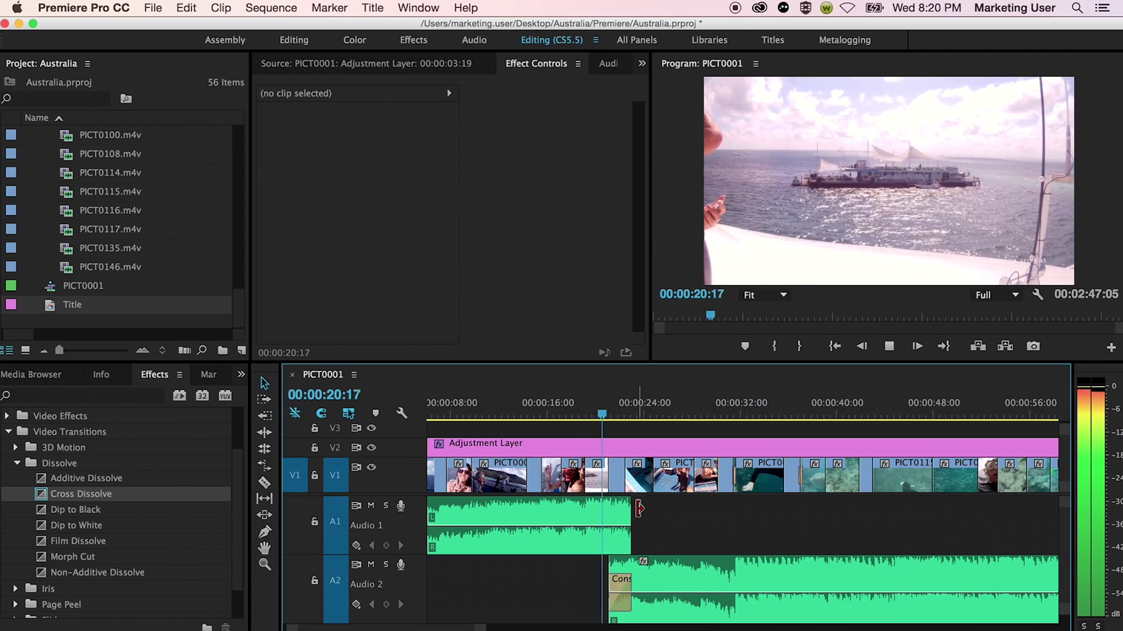
key("minus")
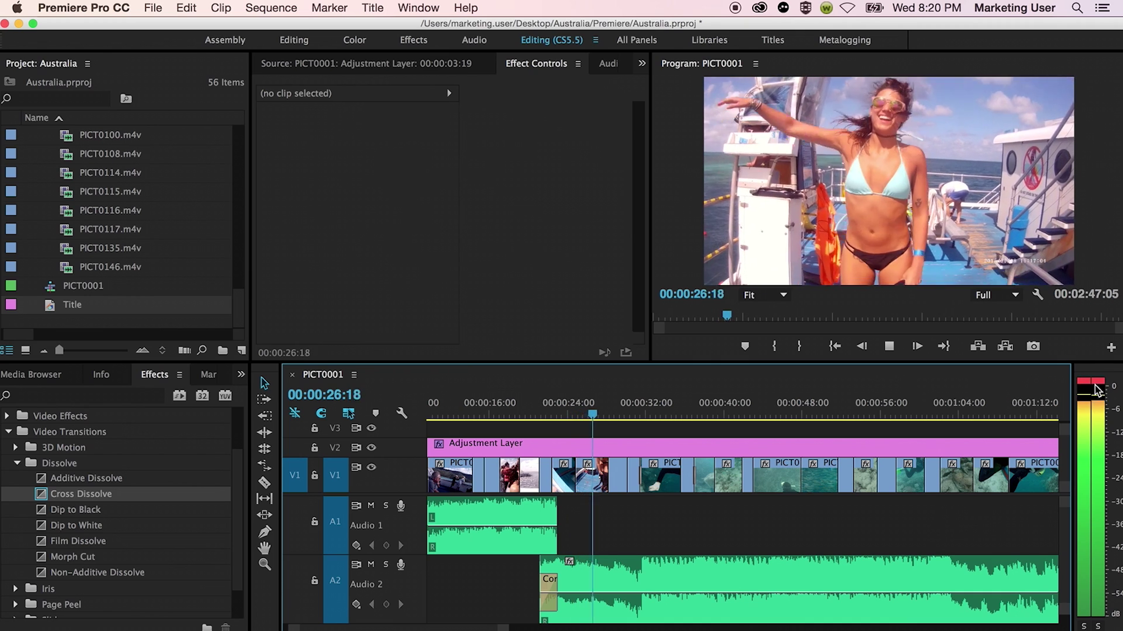
left_click(660, 529)
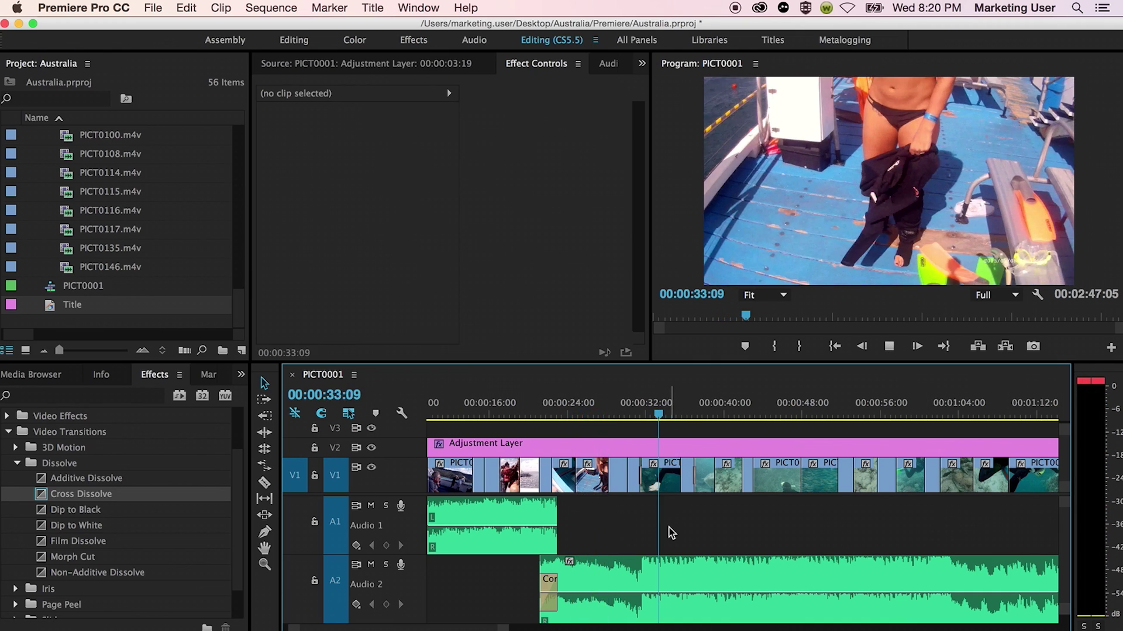
scroll(664, 532, "down", 5)
scroll(472, 540, "up", 5)
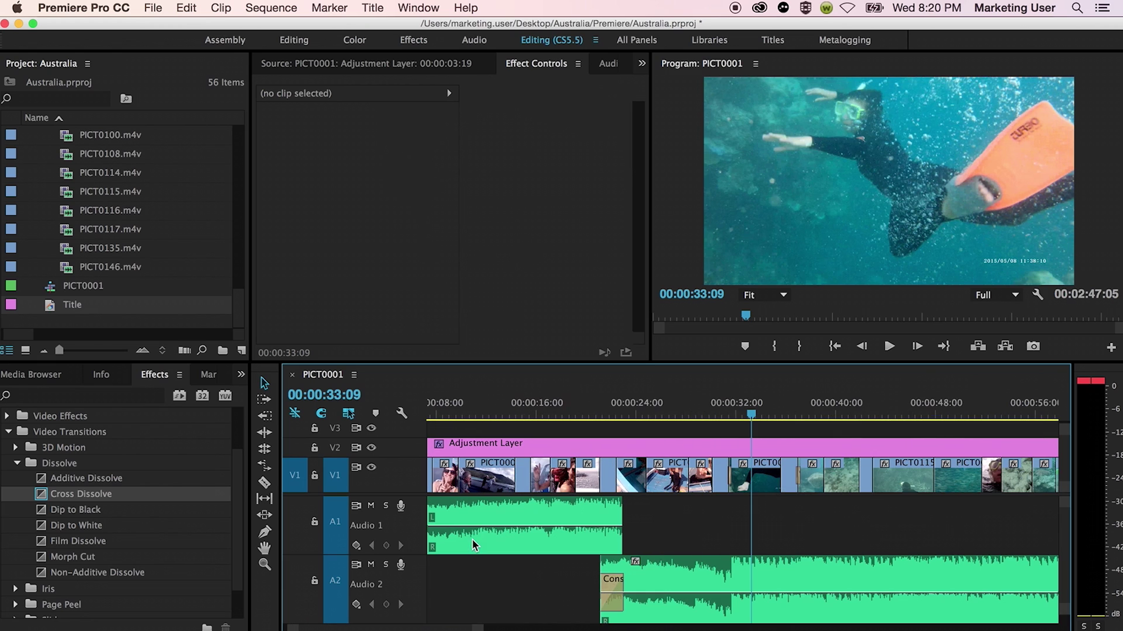
scroll(788, 594, "down", 1)
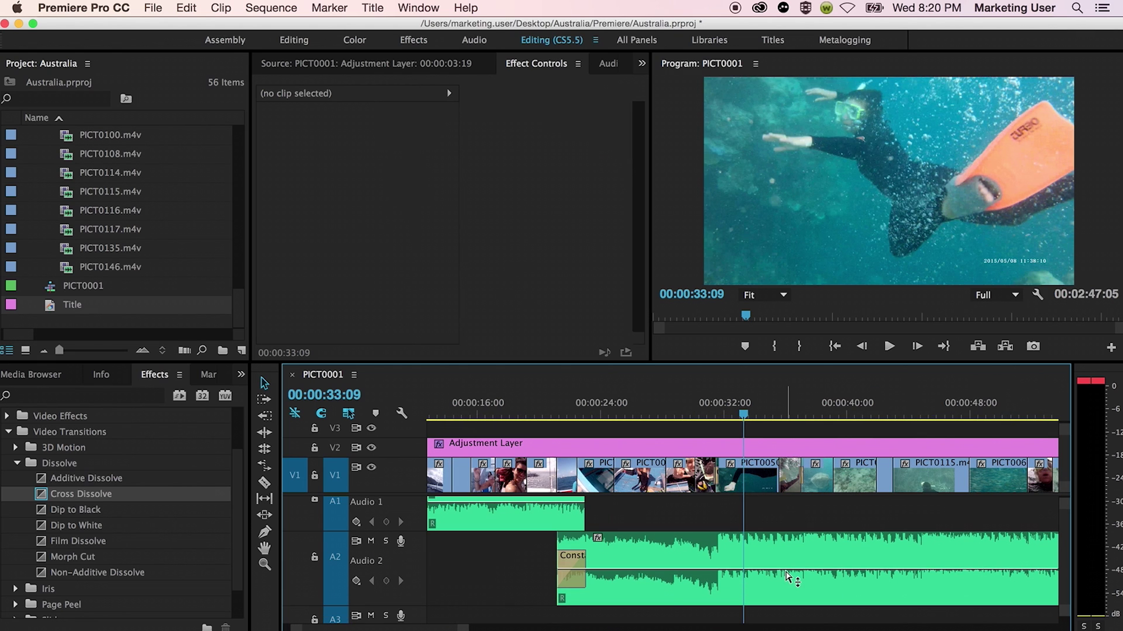
left_click(787, 576)
Lower the Jubel music on Audio 2 about 5 dB, nudge it slightly up, and play back to check
left_click_drag(808, 570, 808, 584)
left_click(788, 590)
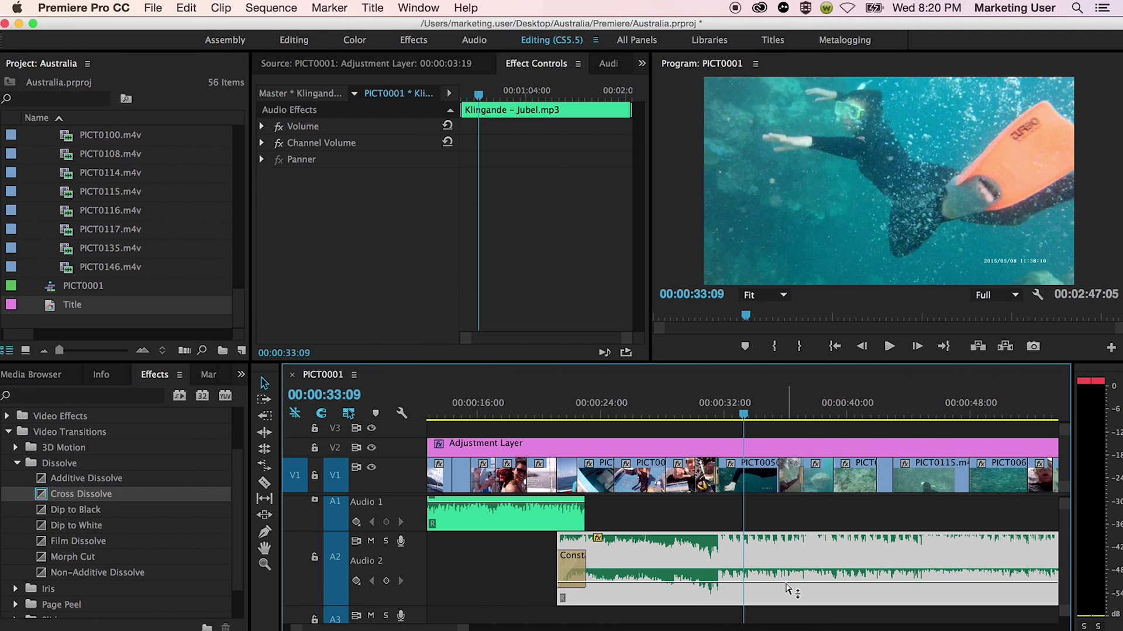
key("minus")
key("minus")
key("space")
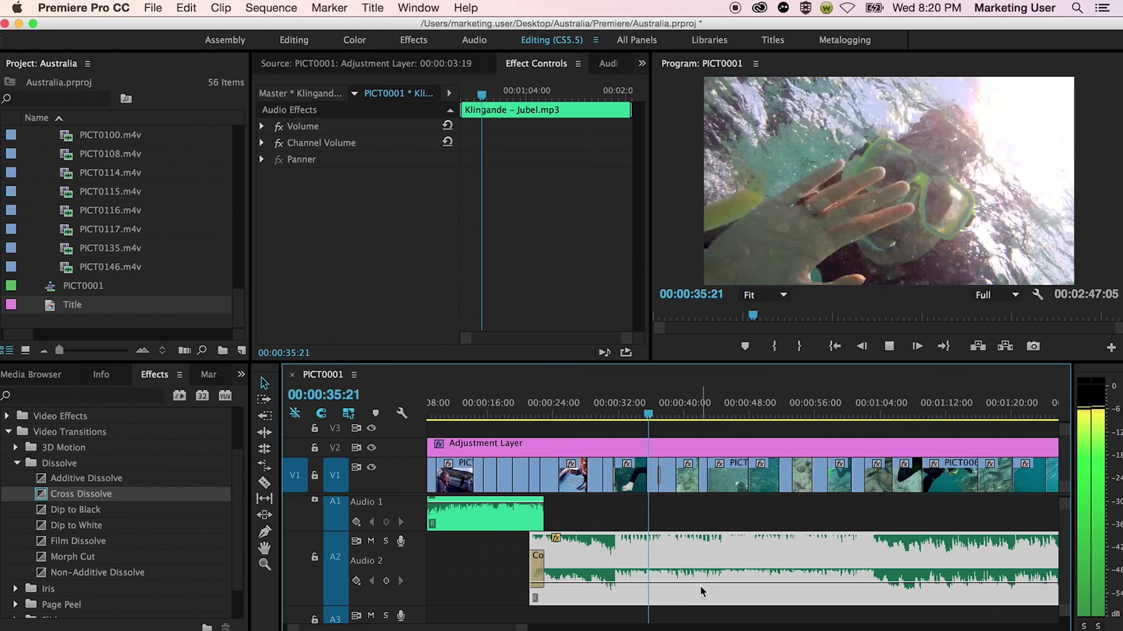
key("space")
left_click_drag(705, 589, 705, 585)
key("space")
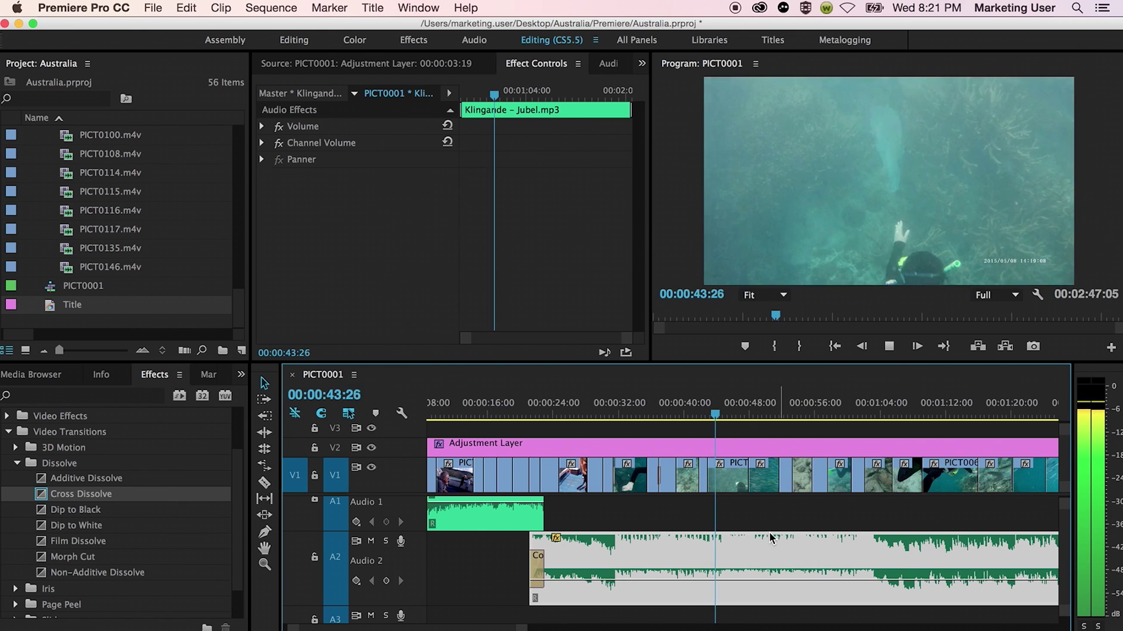
left_click(768, 508)
key("minus")
key("minus")
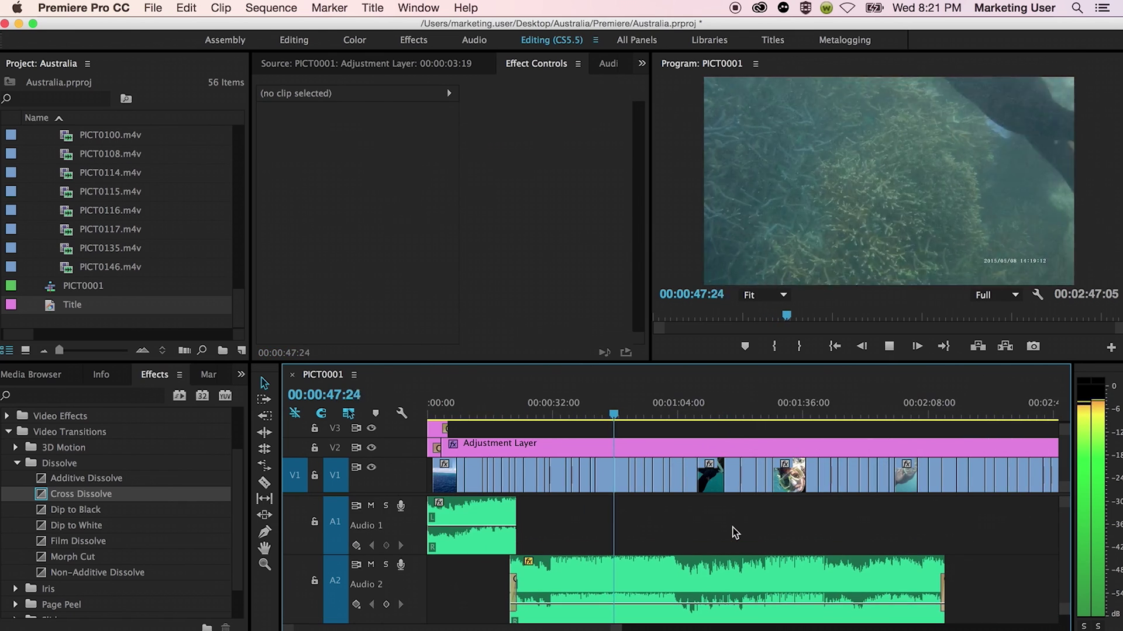
left_click(573, 431)
key("equal")
key("equal")
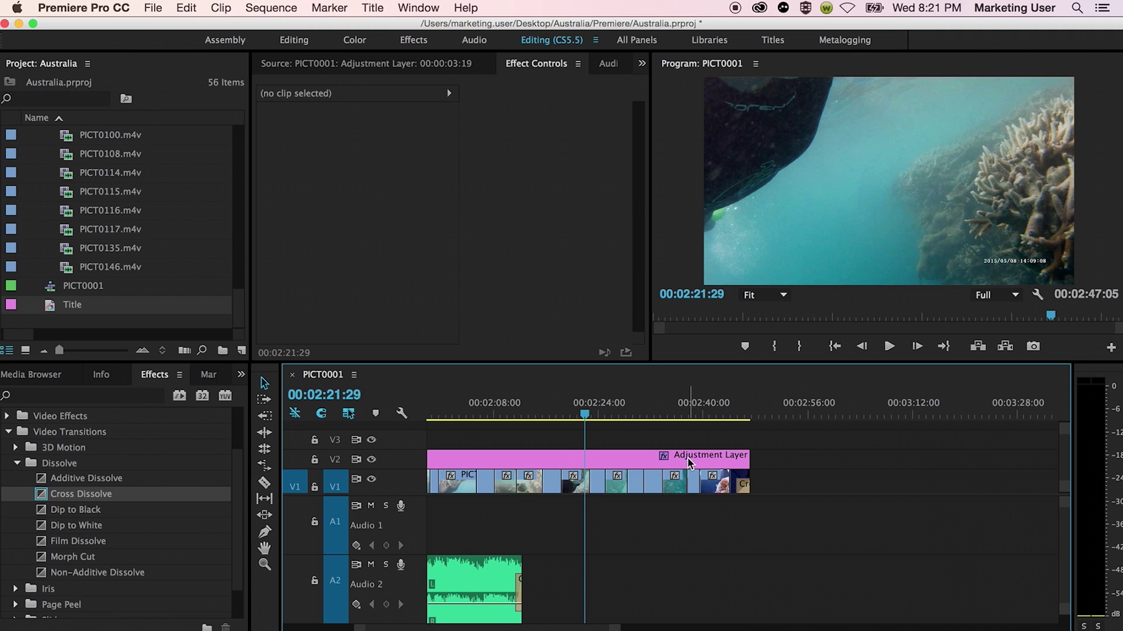
key("equal")
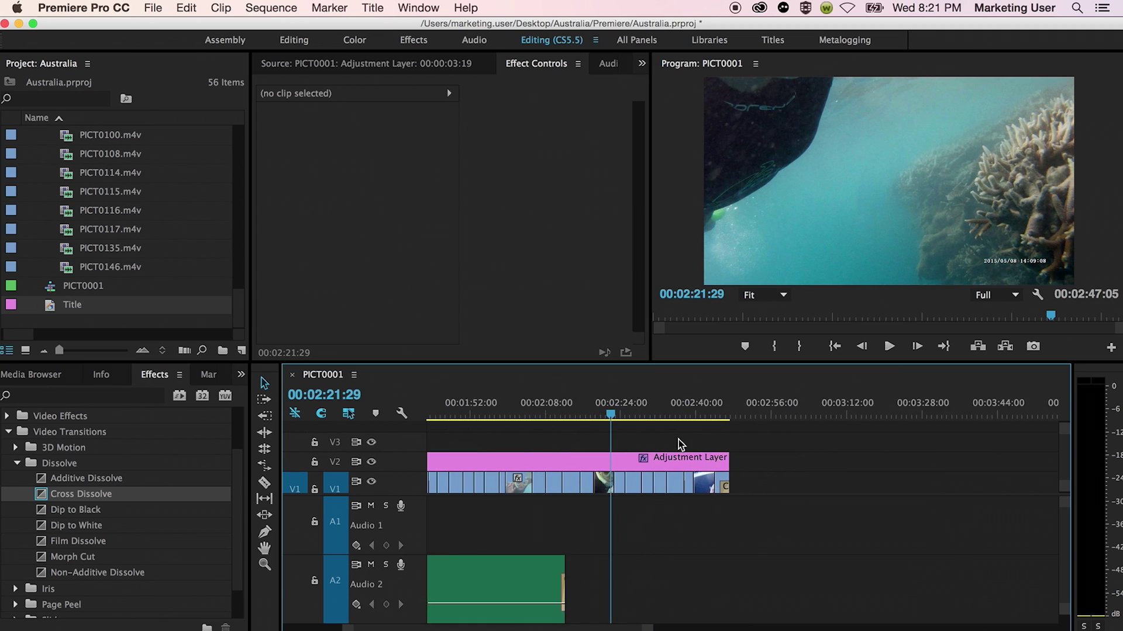
key("equal")
key("equal")
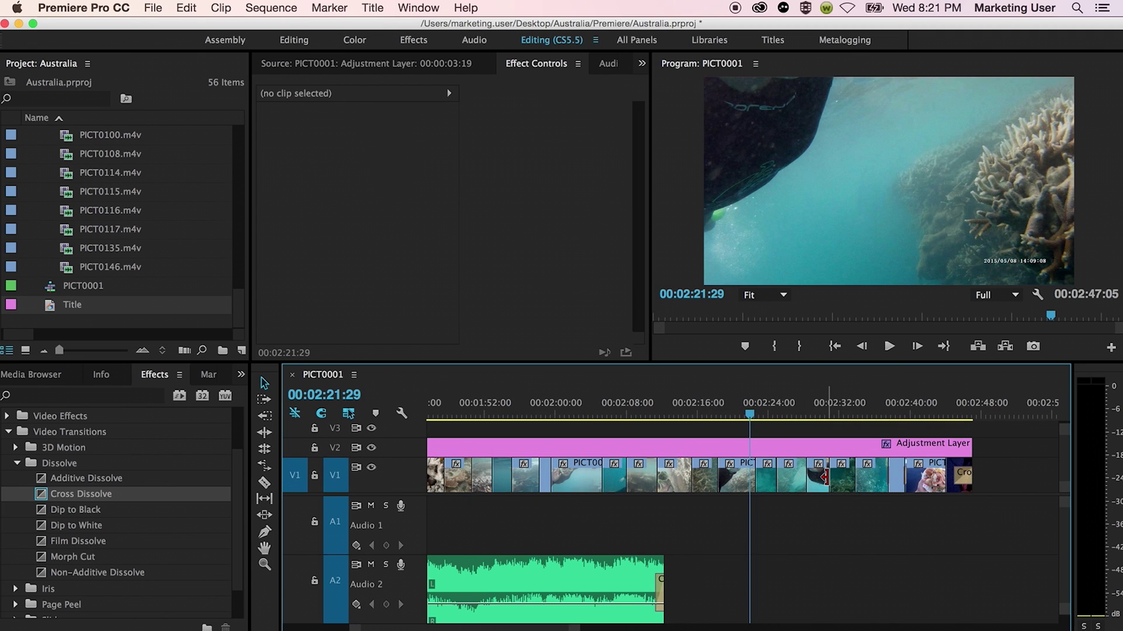
left_click(810, 447)
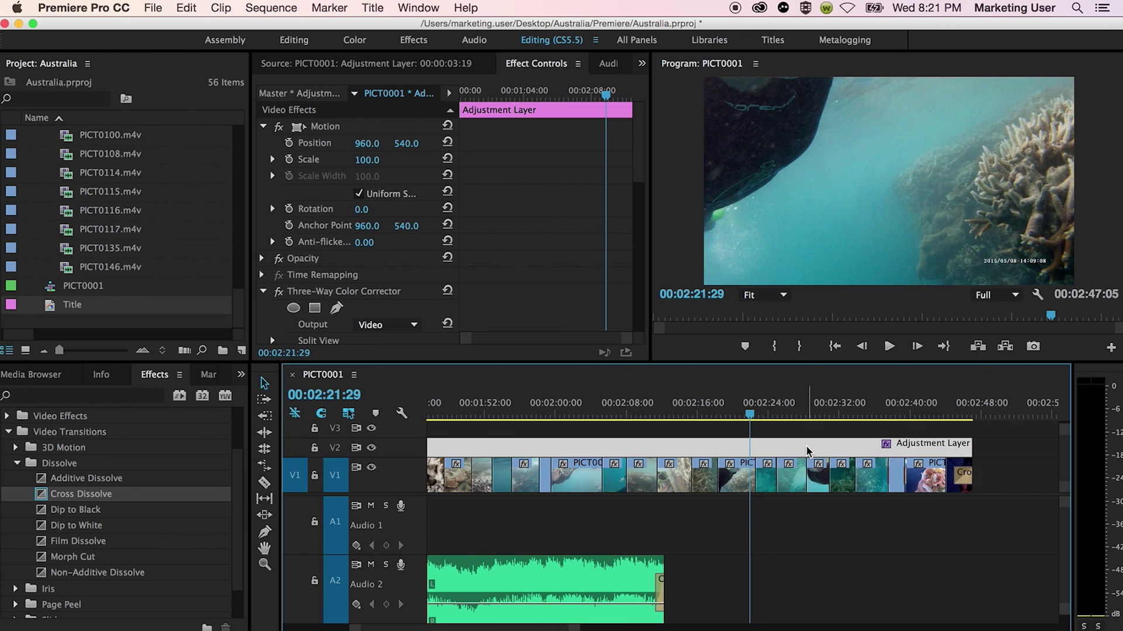
scroll(546, 259, "down", 4)
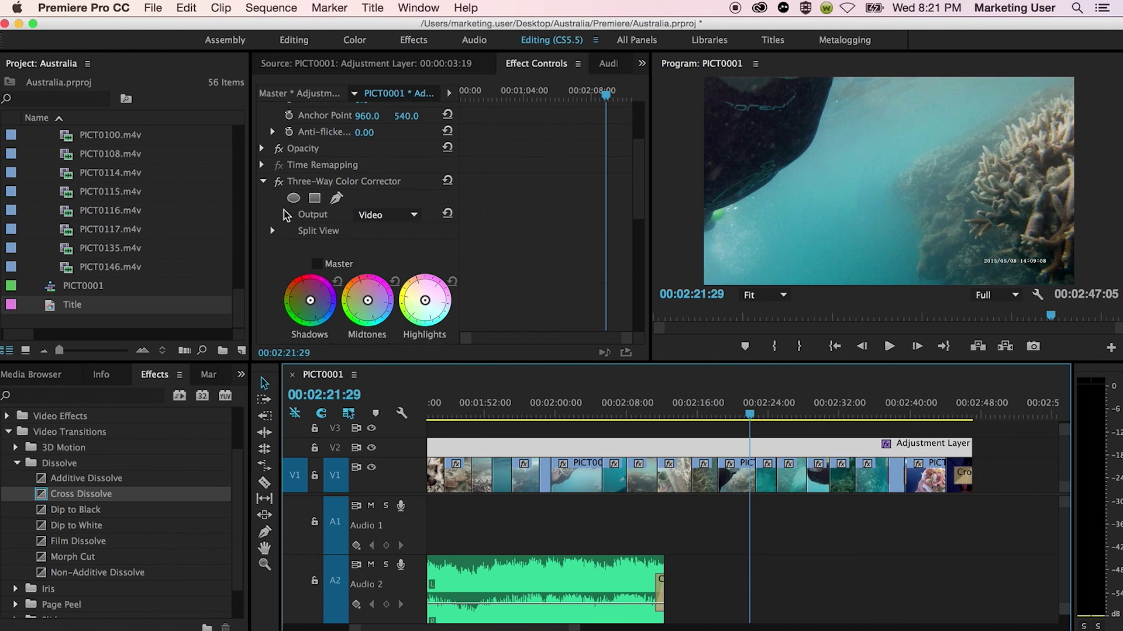
left_click_drag(735, 419, 830, 418)
left_click(1002, 466)
left_click_drag(1002, 466, 502, 475)
left_click(666, 416)
left_click(700, 432)
scroll(697, 430, "down", 4)
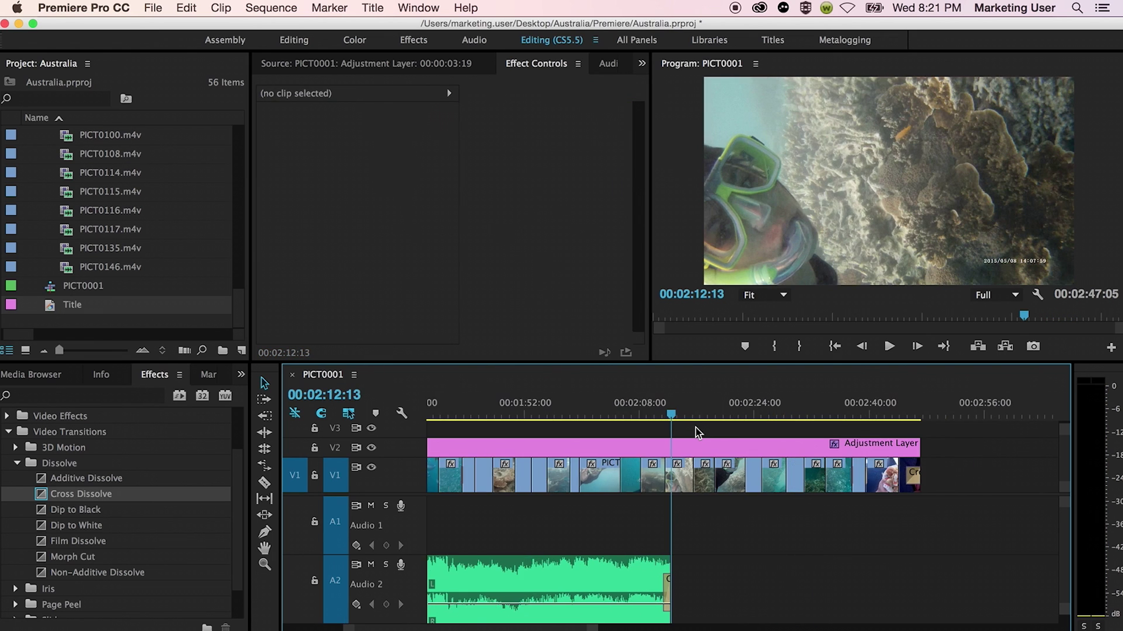
left_click(643, 416)
left_click_drag(643, 416, 618, 455)
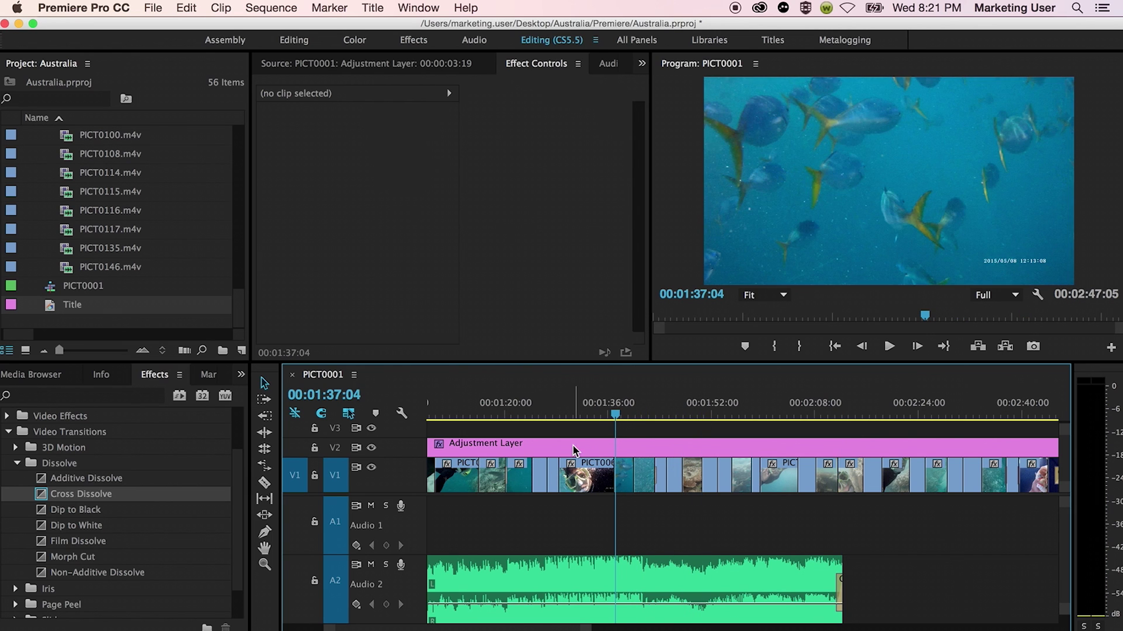
left_click(629, 404)
left_click_drag(636, 403, 803, 403)
key("minus")
key("minus")
key("minus")
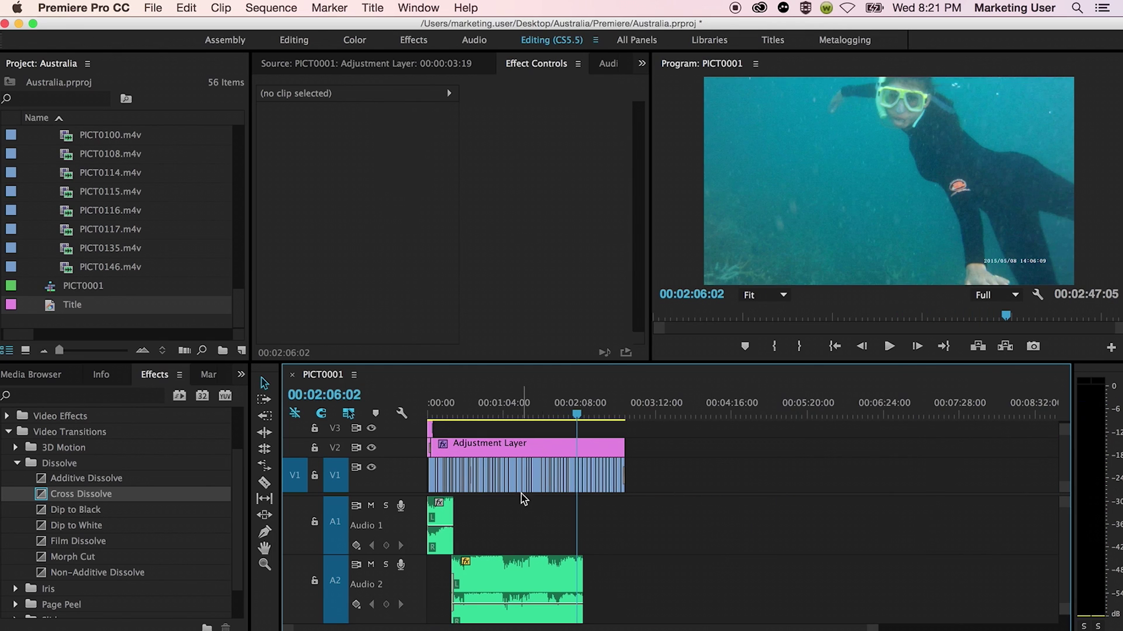
key("equal")
left_click(445, 405)
left_click_drag(446, 408, 415, 408)
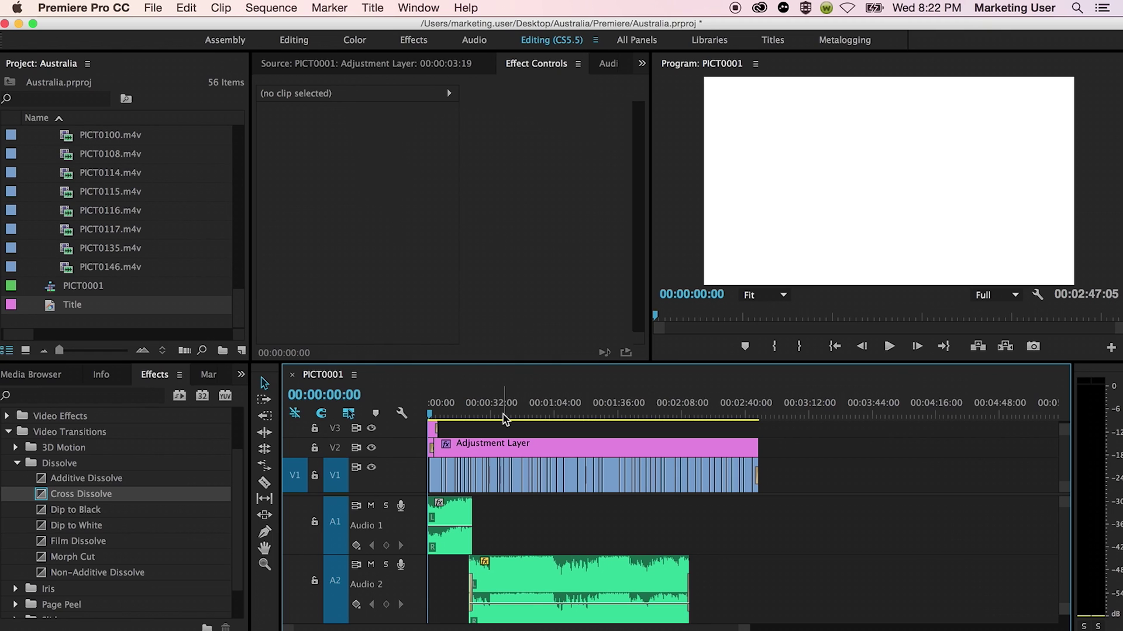
key("super+m")
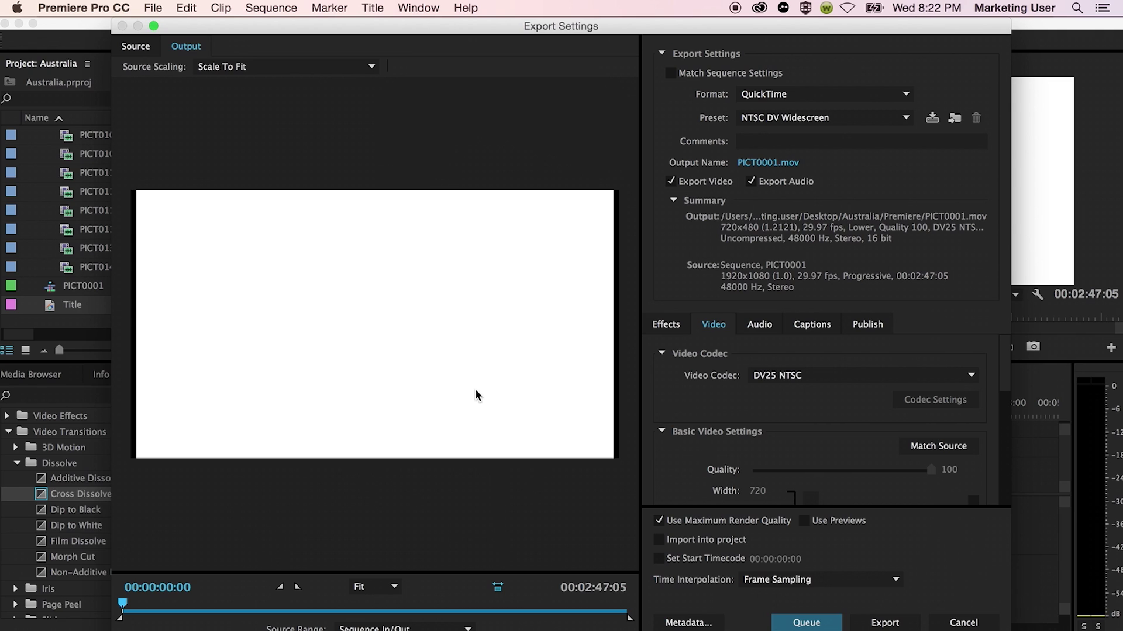
Choose H.264 format, scrub the export preview to 00:00:44:16, and open the output-name save dialog
left_click(775, 94)
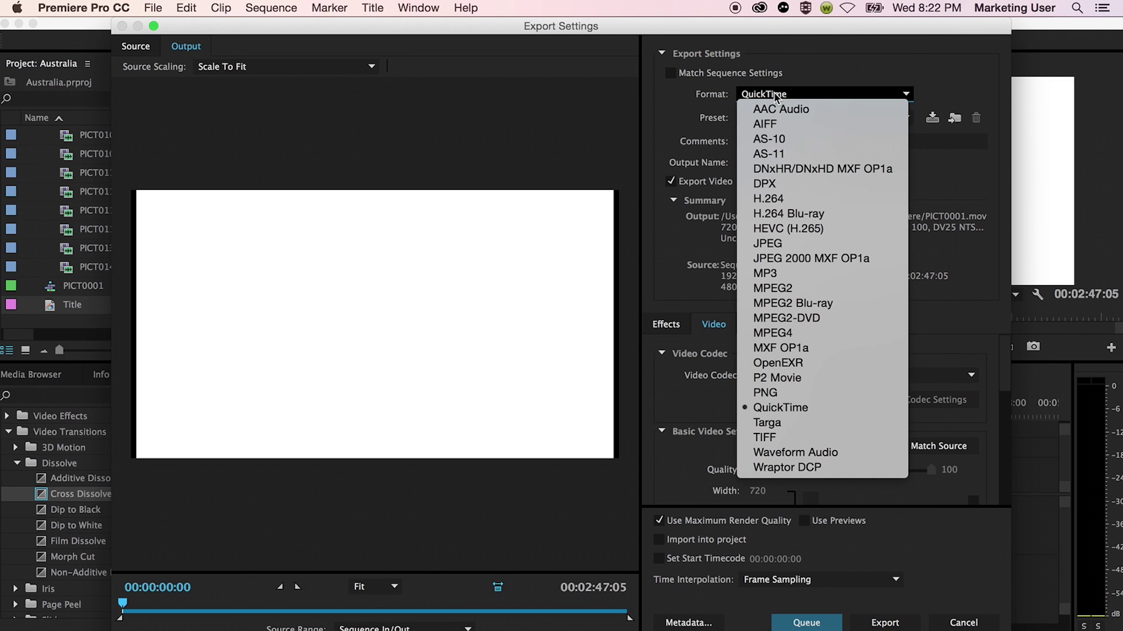
left_click(776, 199)
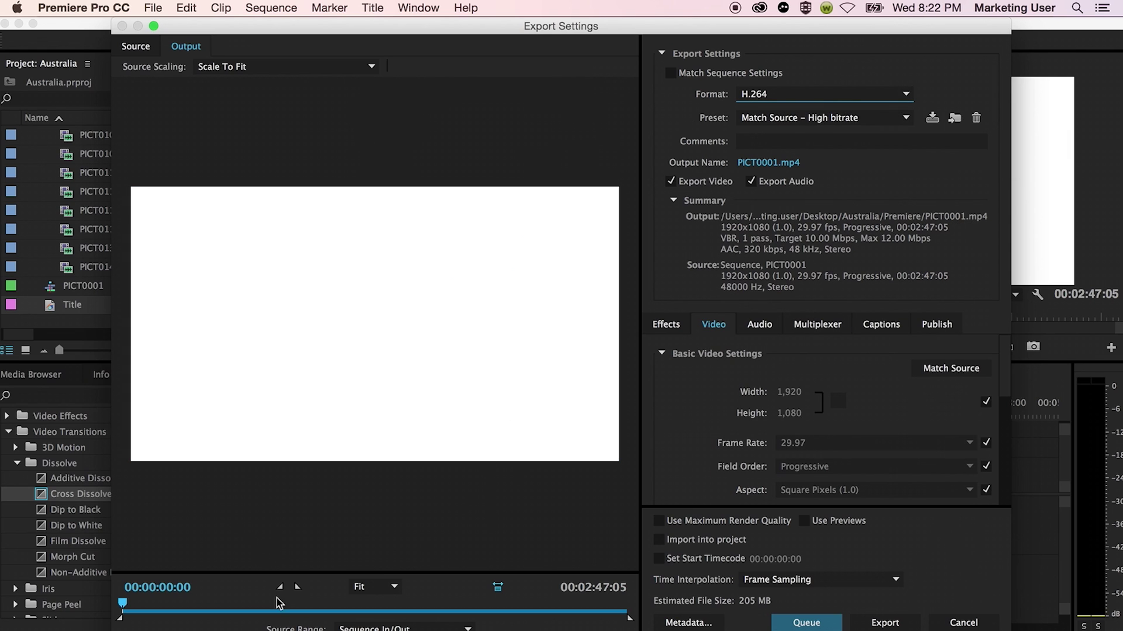
left_click_drag(124, 605, 214, 605)
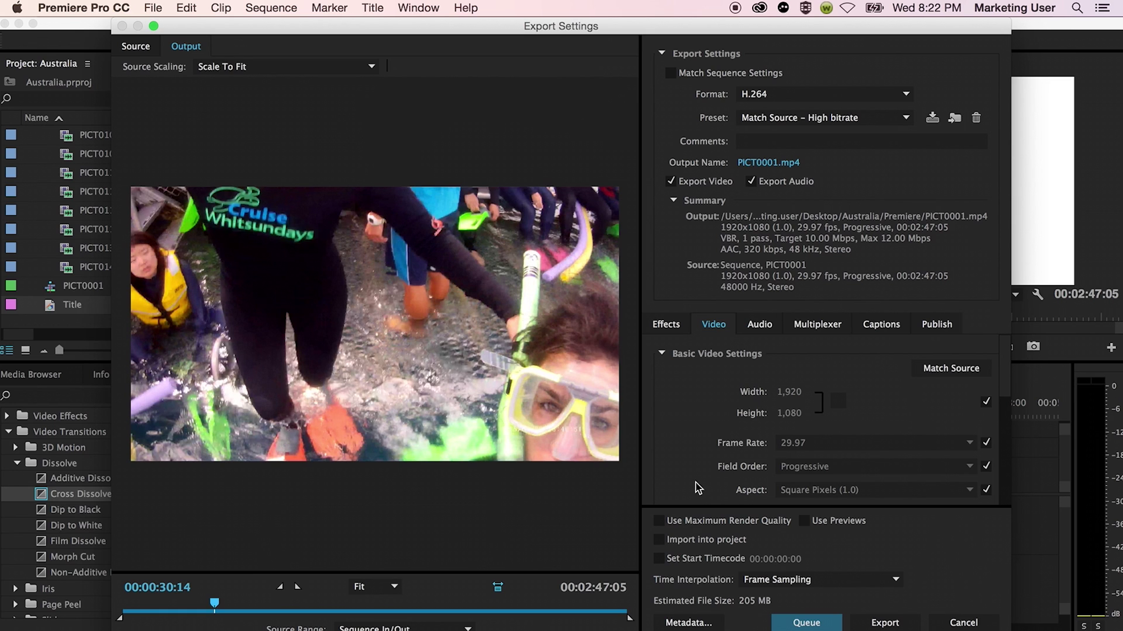
left_click(257, 611)
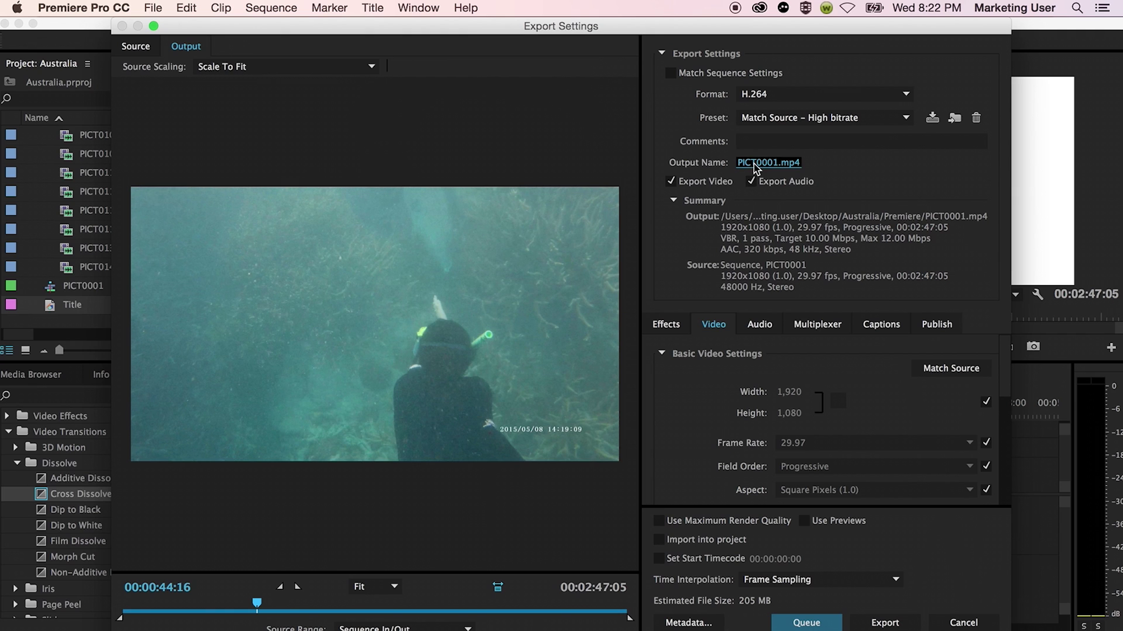
left_click(755, 164)
Create a new folder named Exports inside Desktop > Australia
left_click(448, 113)
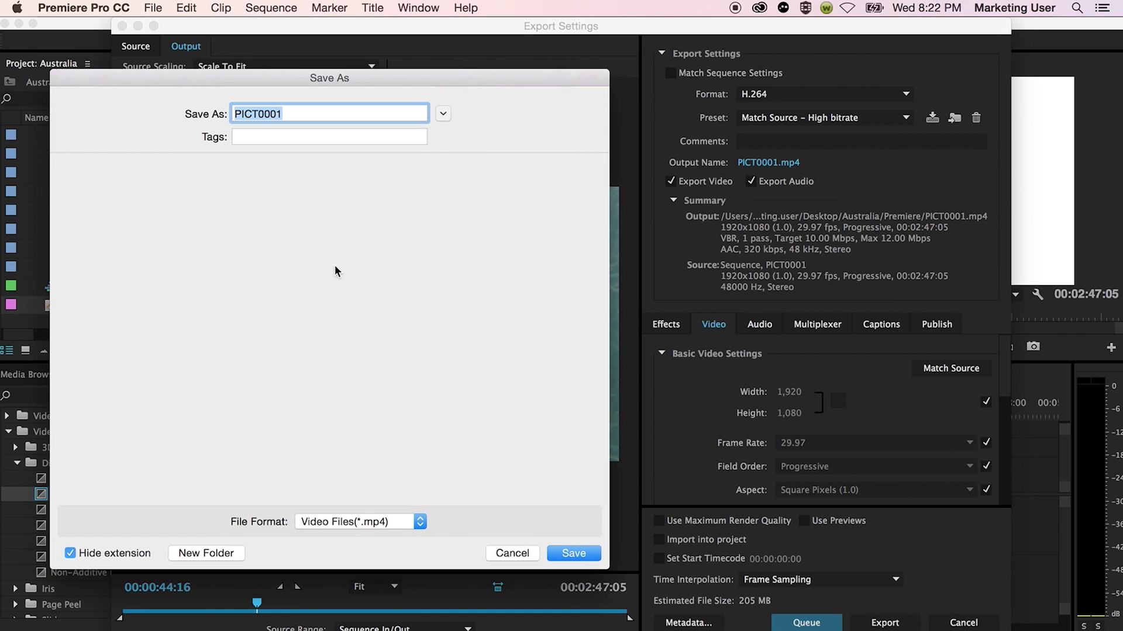
left_click(126, 228)
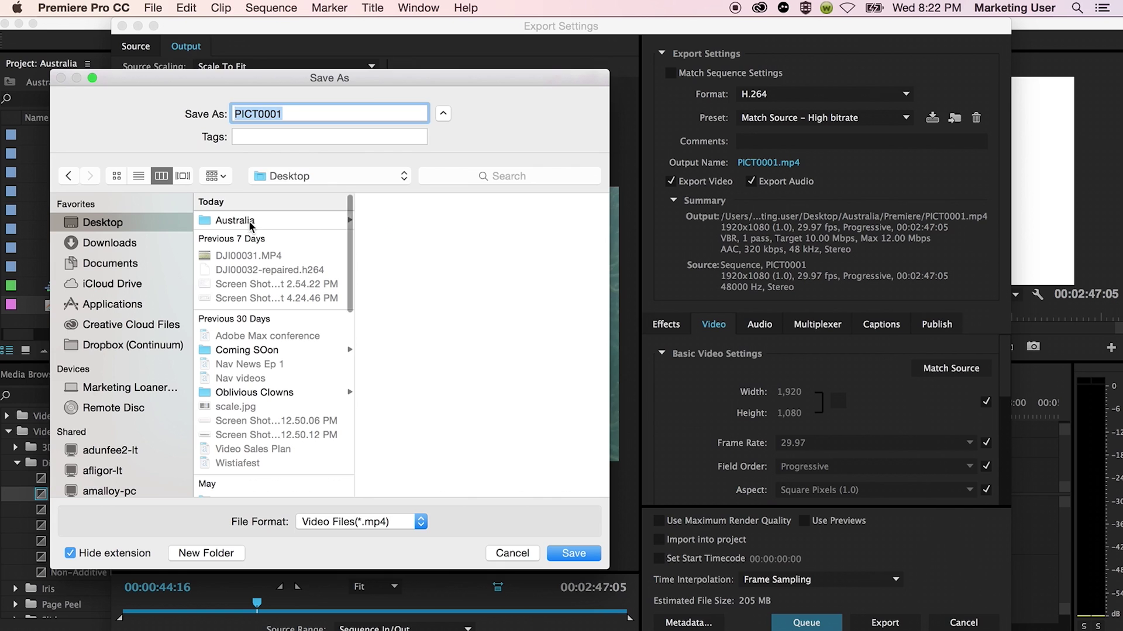
left_click(234, 221)
key("super+shift+n")
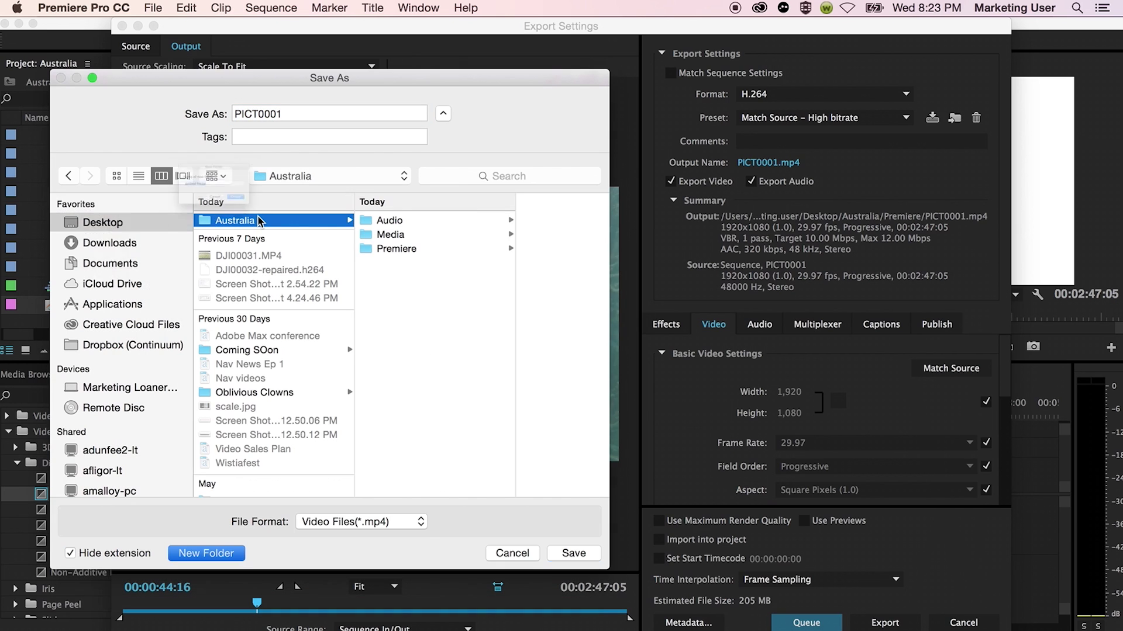
type("Expor")
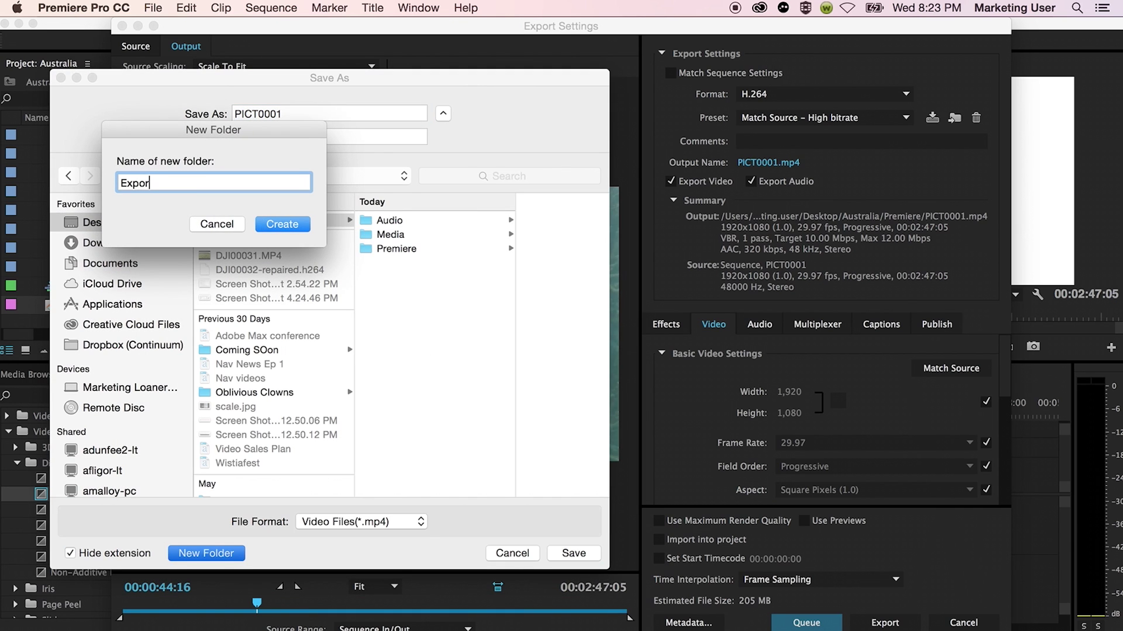
type("ts")
key("Return")
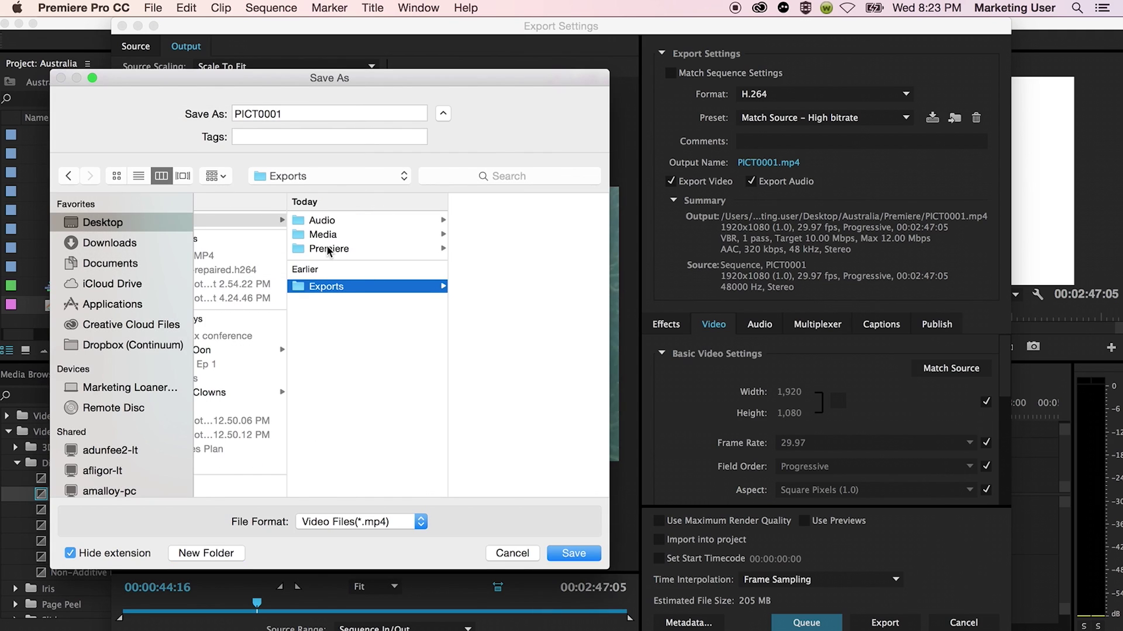
Rename the output file to 'Great Barrier Reef 2016' and save it in Exports
double_click(297, 117)
type("G")
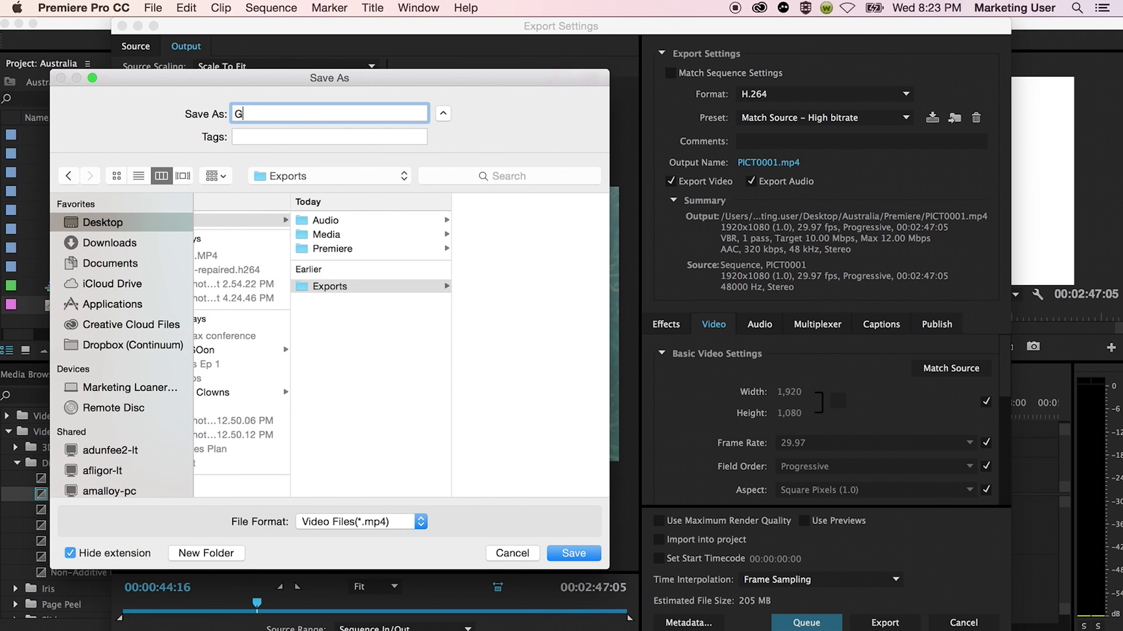
type("reat Barrier Reef 2016")
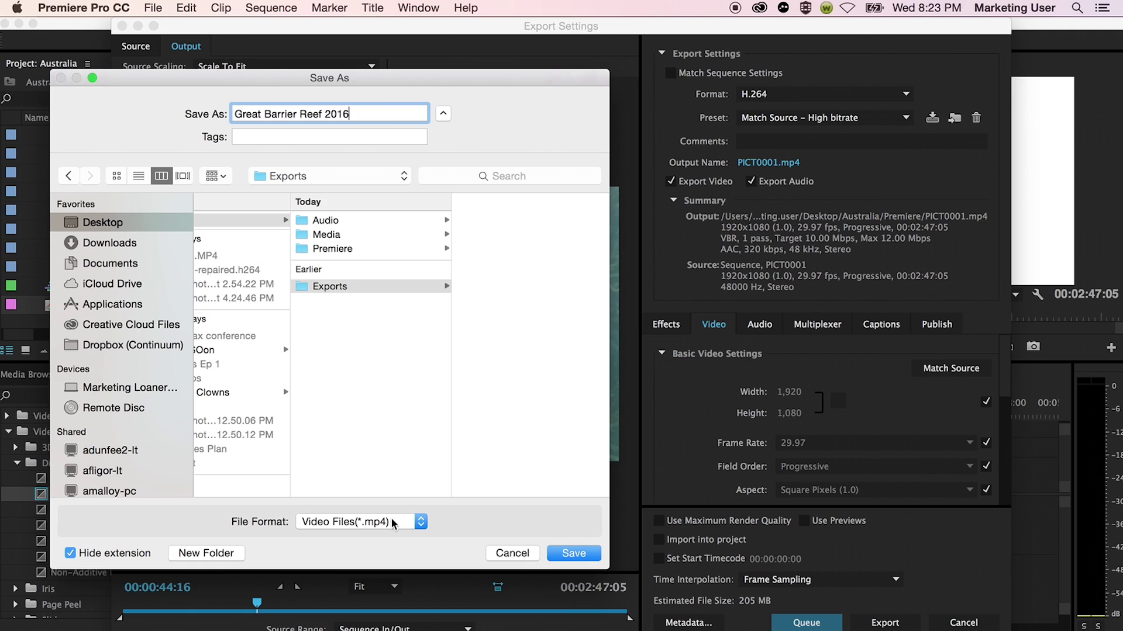
left_click(566, 552)
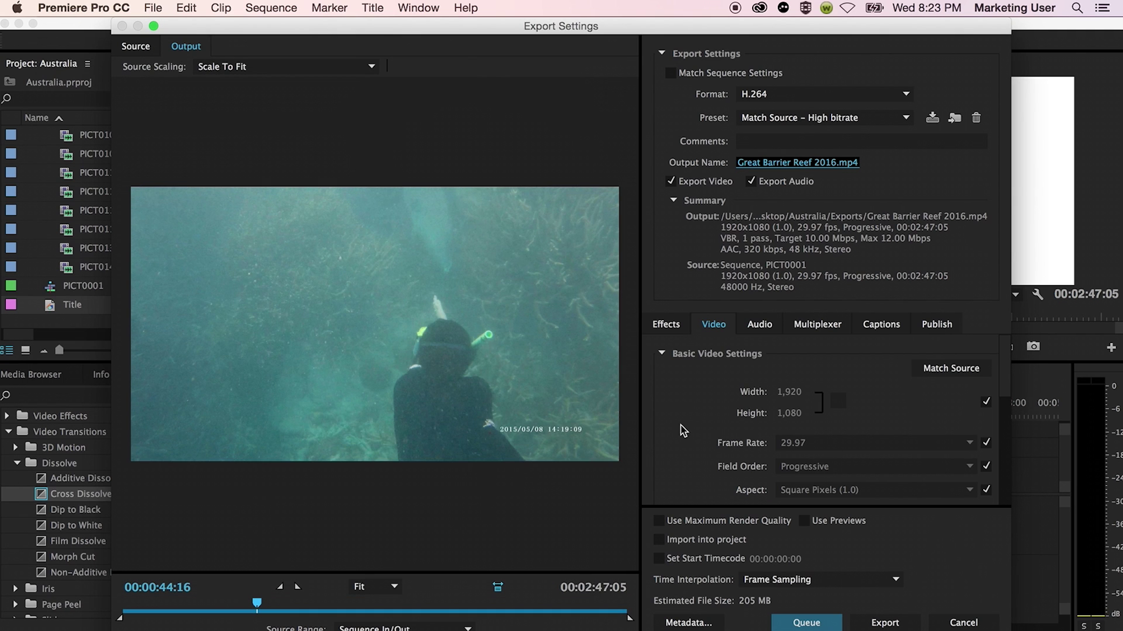
scroll(683, 430, "down", 1)
Turn on Render at Maximum Depth and set bitrate encoding to VBR, 2 pass
scroll(682, 425, "down", 5)
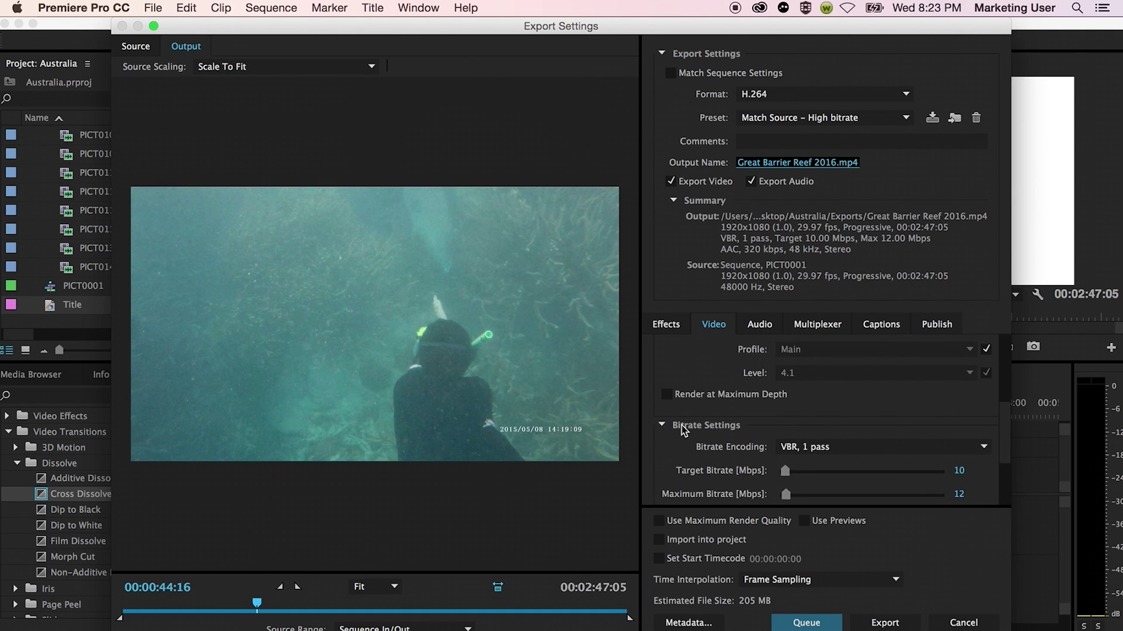
left_click(669, 398)
scroll(696, 486, "down", 1)
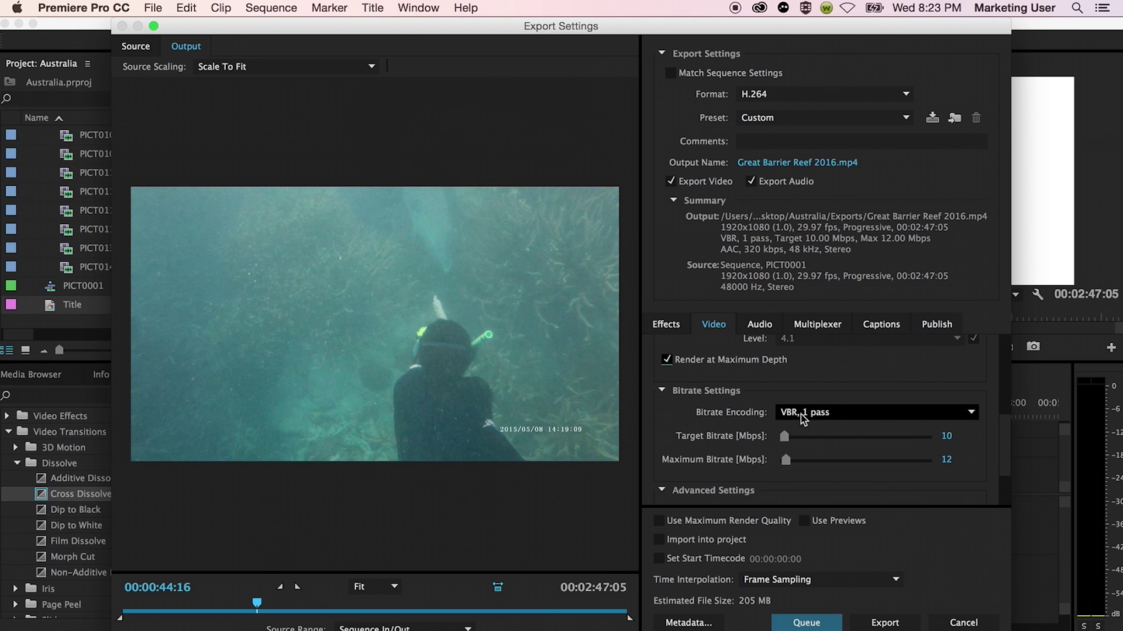
left_click(825, 414)
left_click(827, 462)
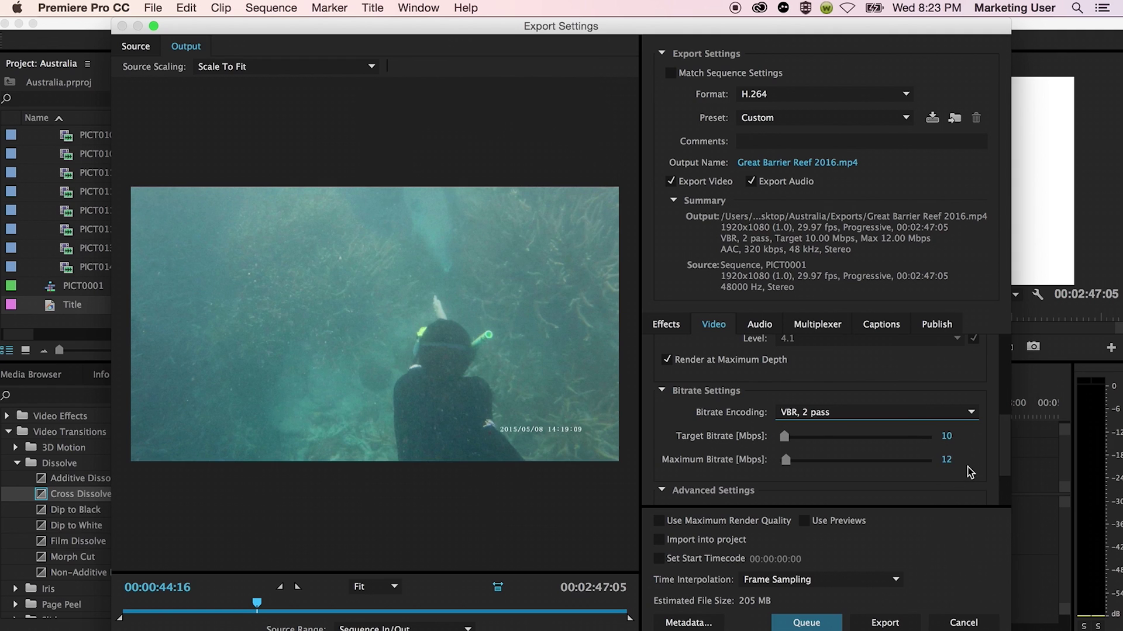
Enable Use Maximum Render Quality, submit the export, and return to Premiere Pro
scroll(969, 468, "down", 3)
scroll(969, 468, "up", 2)
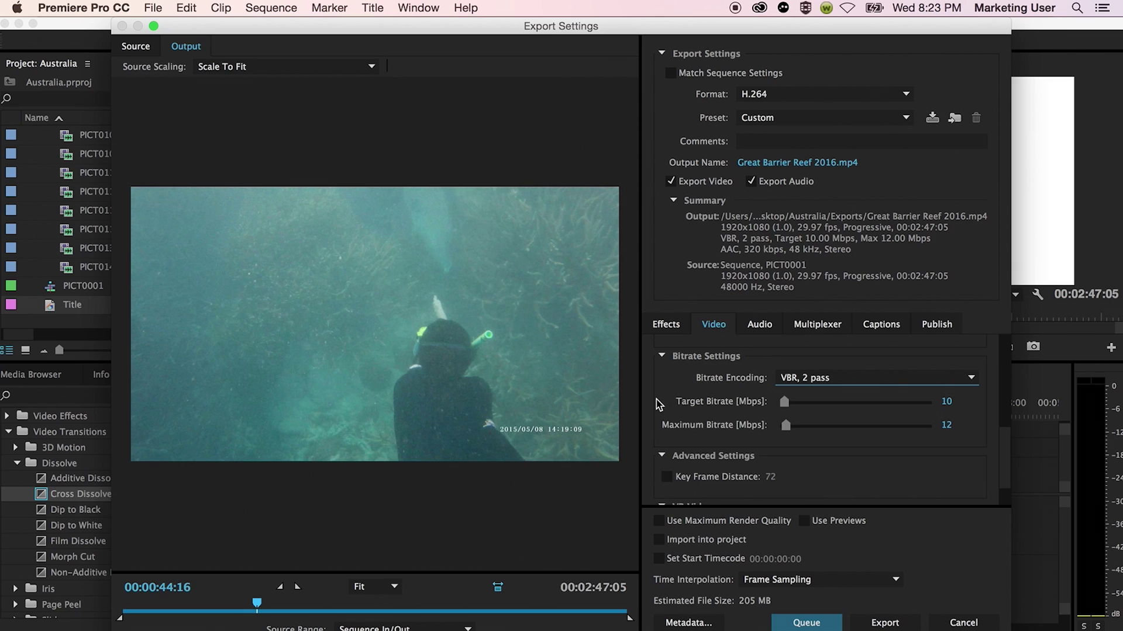
scroll(659, 404, "down", 2)
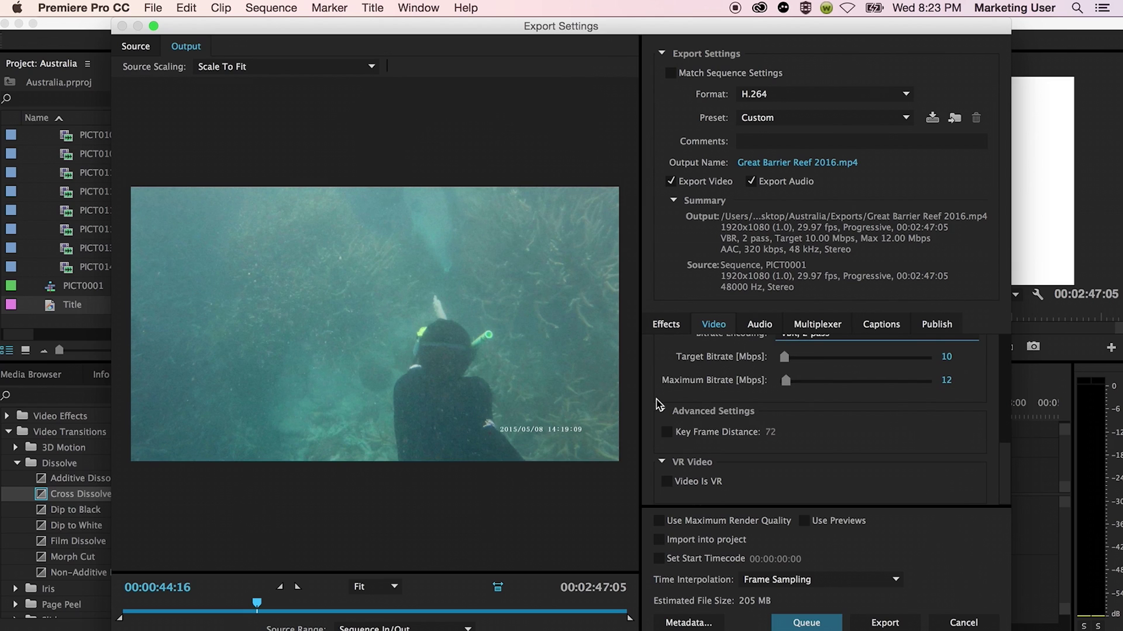
left_click(661, 522)
left_click(885, 623)
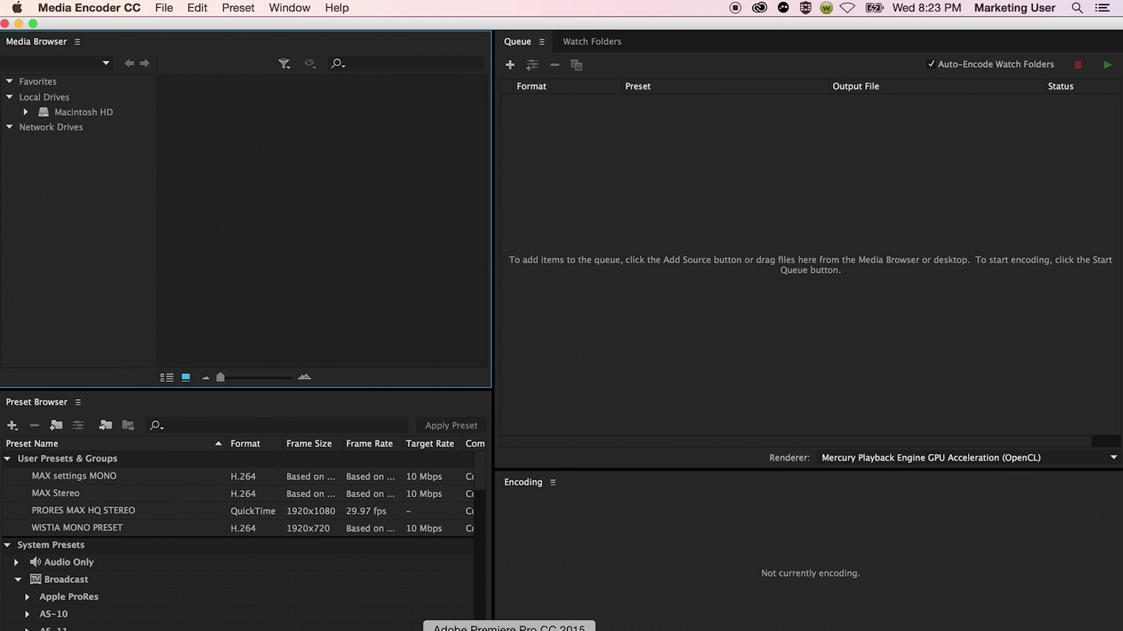
left_click(508, 630)
Send the PICT0001 export to Media Encoder's queue, widen the Queue panel, and start encoding
key("super+m")
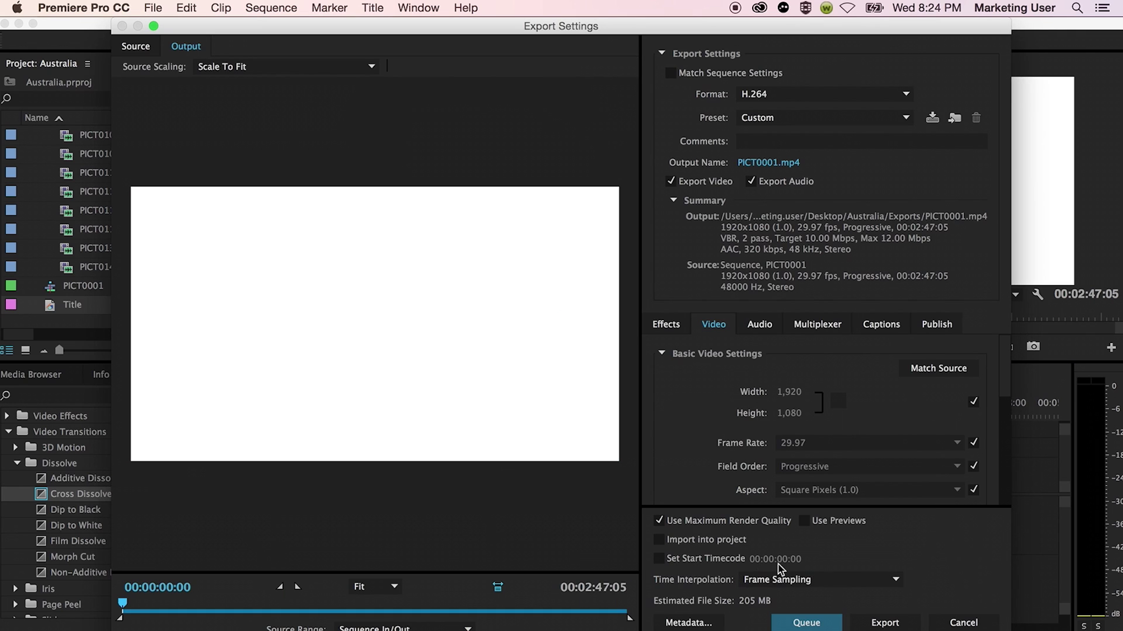
left_click(884, 623)
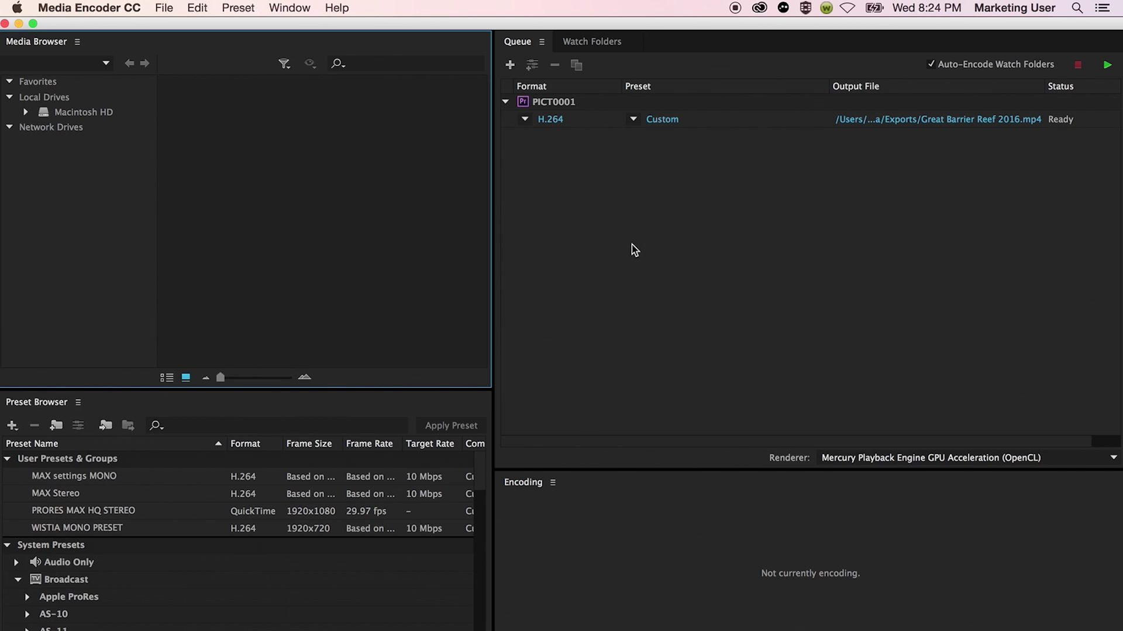
left_click(638, 255)
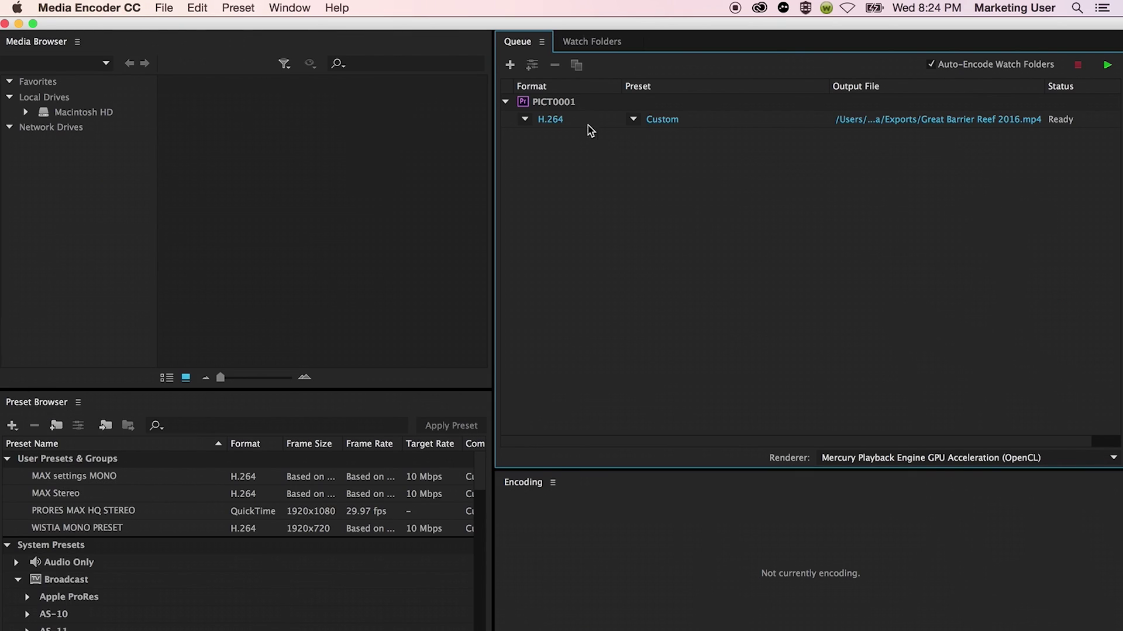
left_click_drag(493, 163, 431, 159)
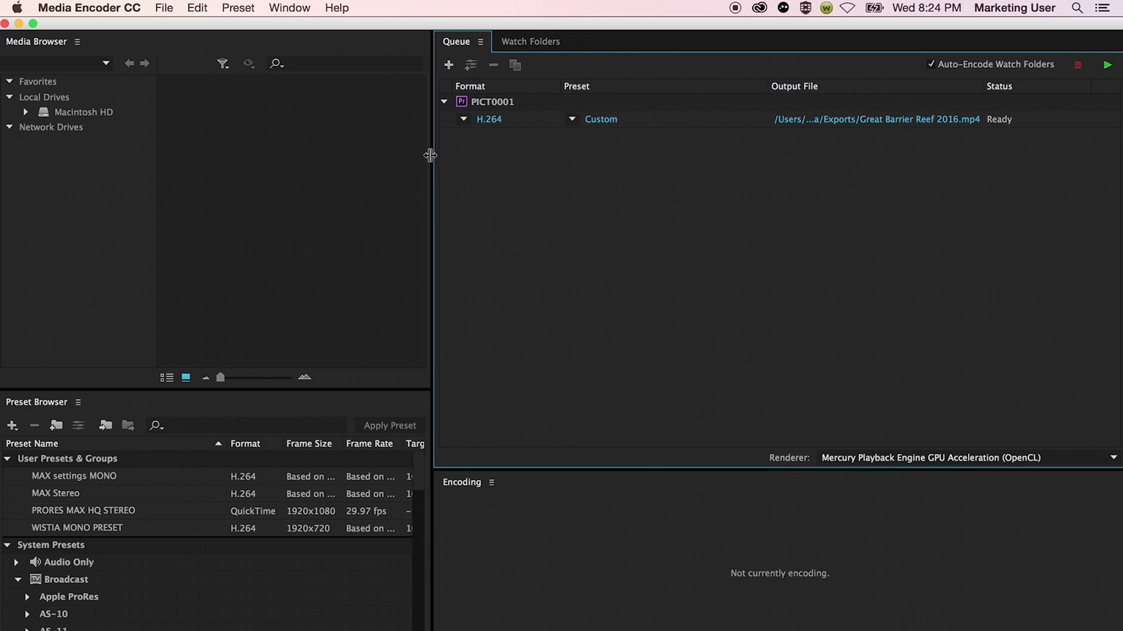
left_click(1113, 64)
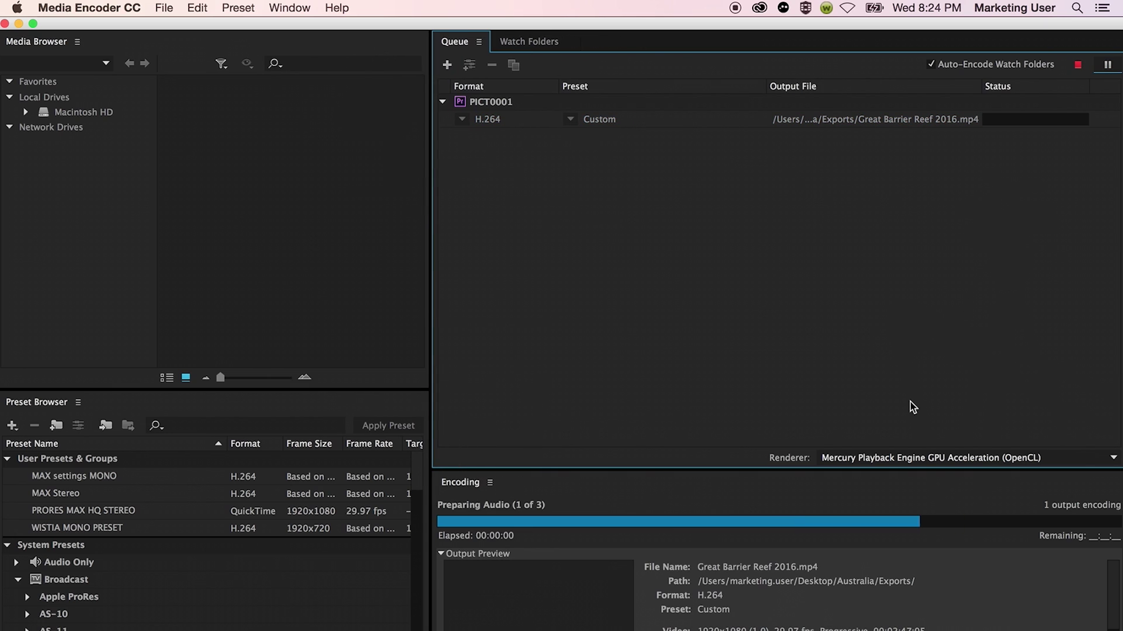